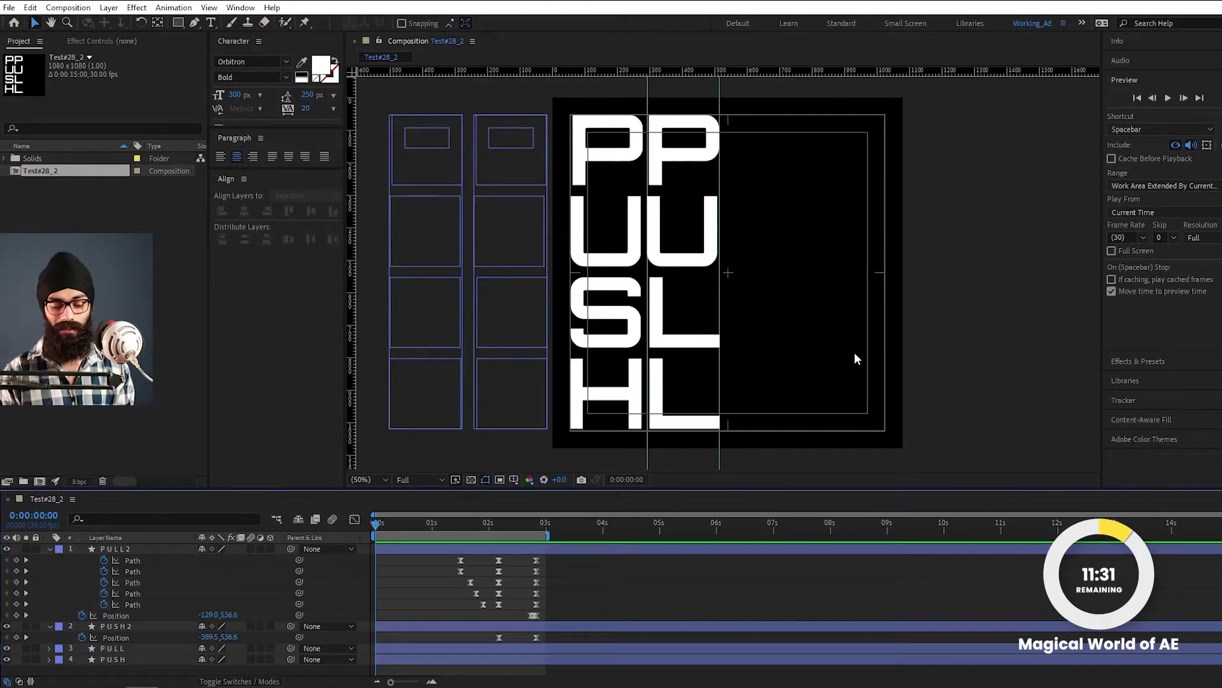
# - Create a new composition named main with a duration of 8 seconds
pyautogui.hotkey('ctrl', 'n')
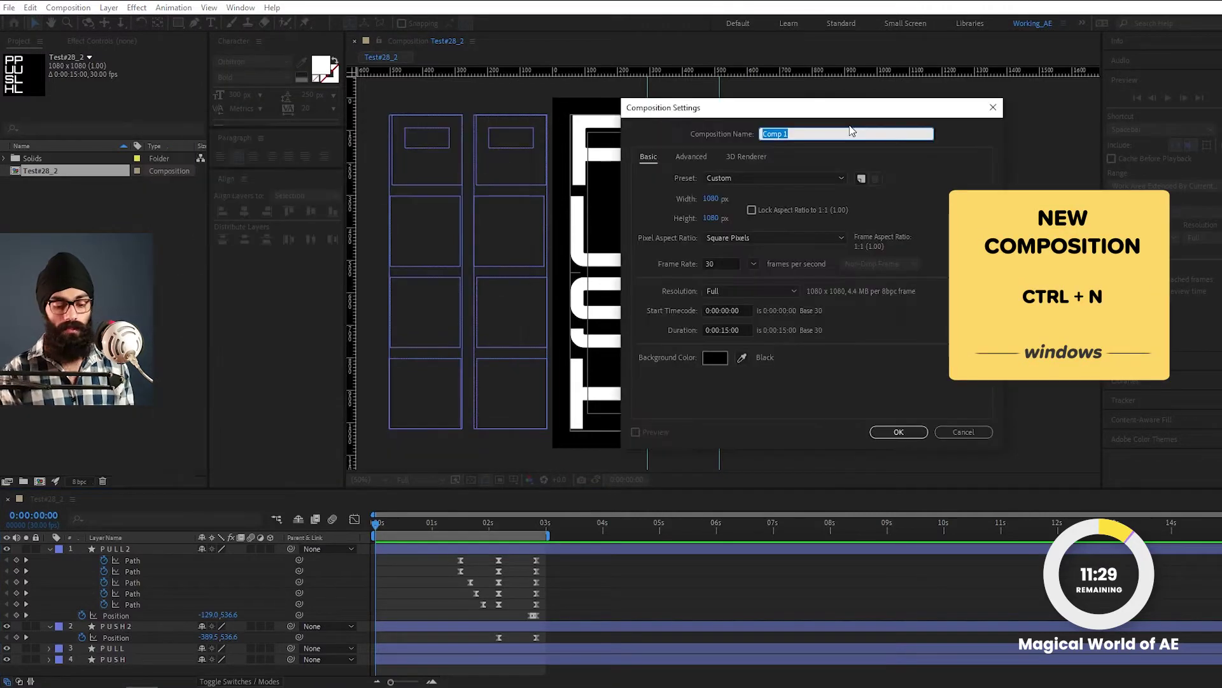
pyautogui.write('main')
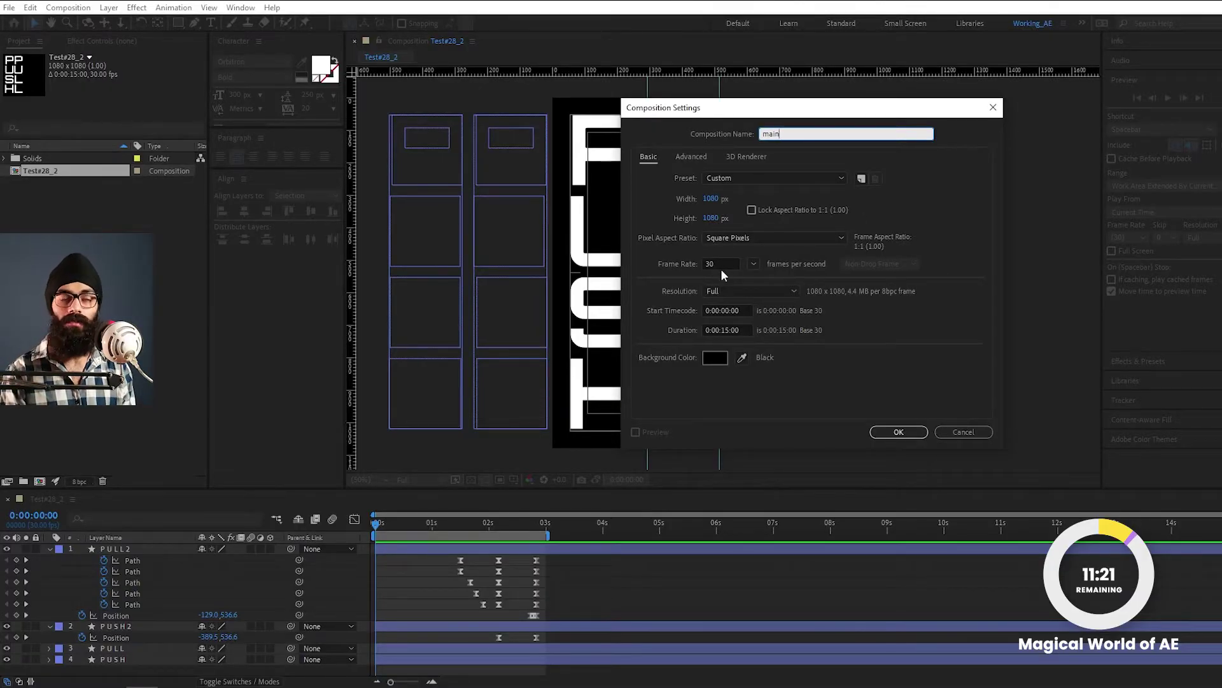
pyautogui.click(746, 327)
pyautogui.write('0800')
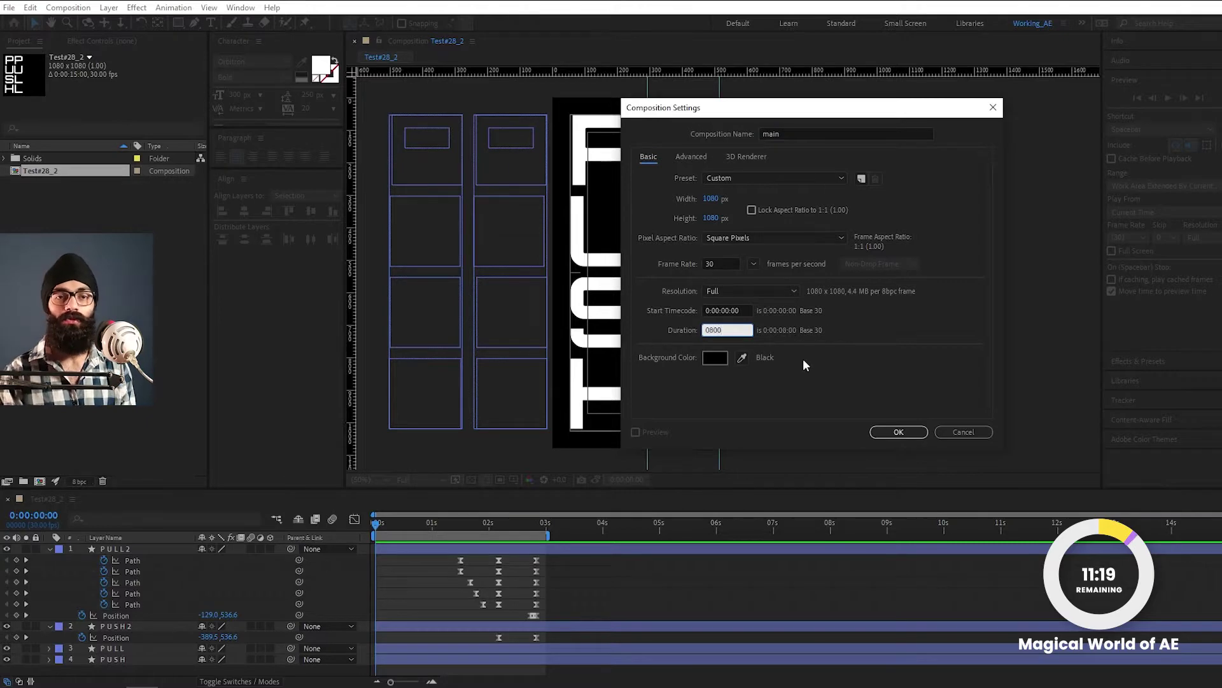
pyautogui.click(911, 436)
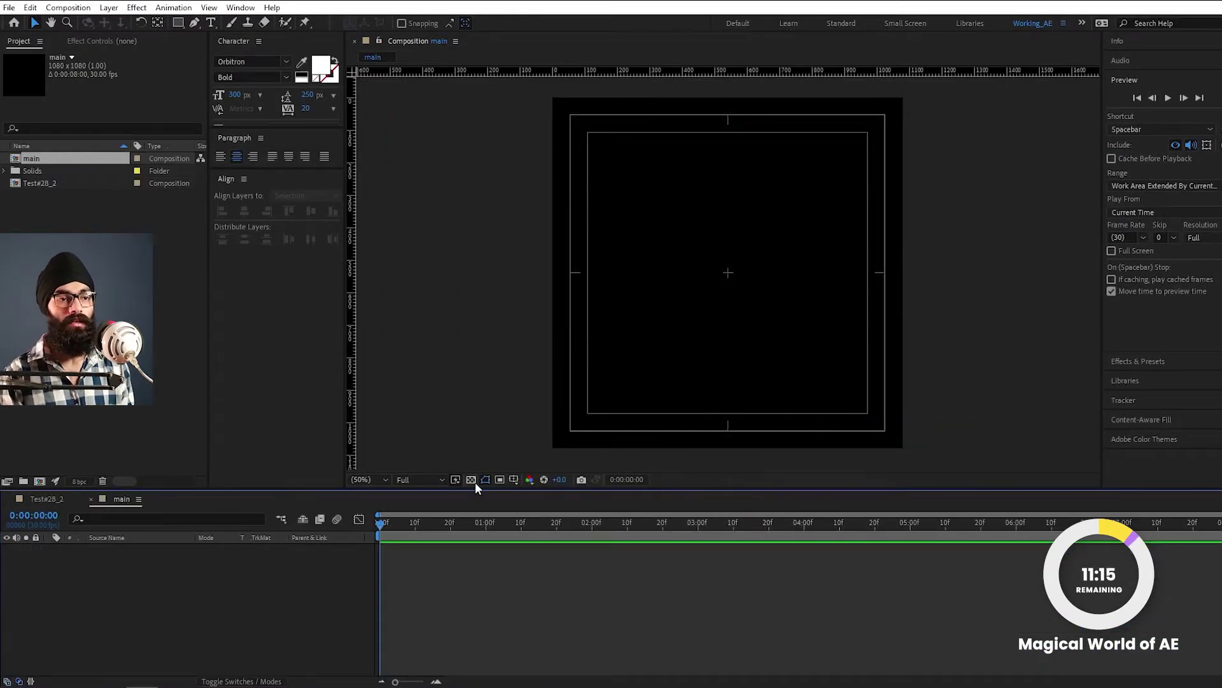
# - Hide the composition rulers and show them again
pyautogui.click(514, 480)
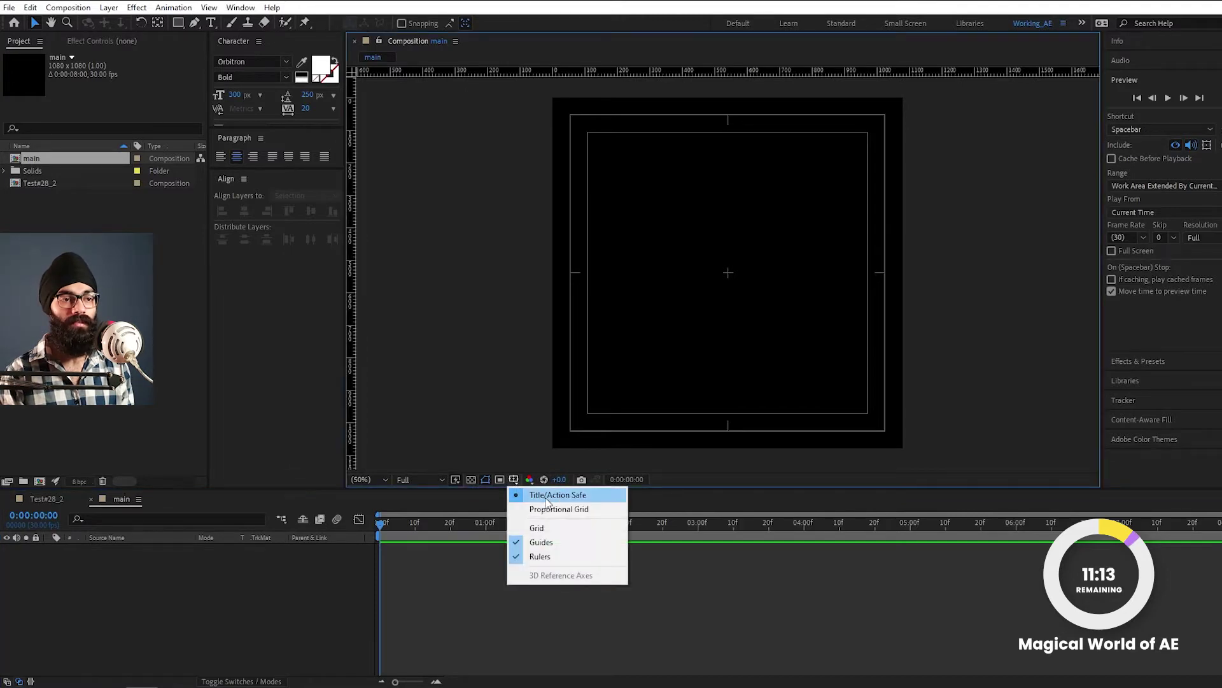
pyautogui.click(934, 383)
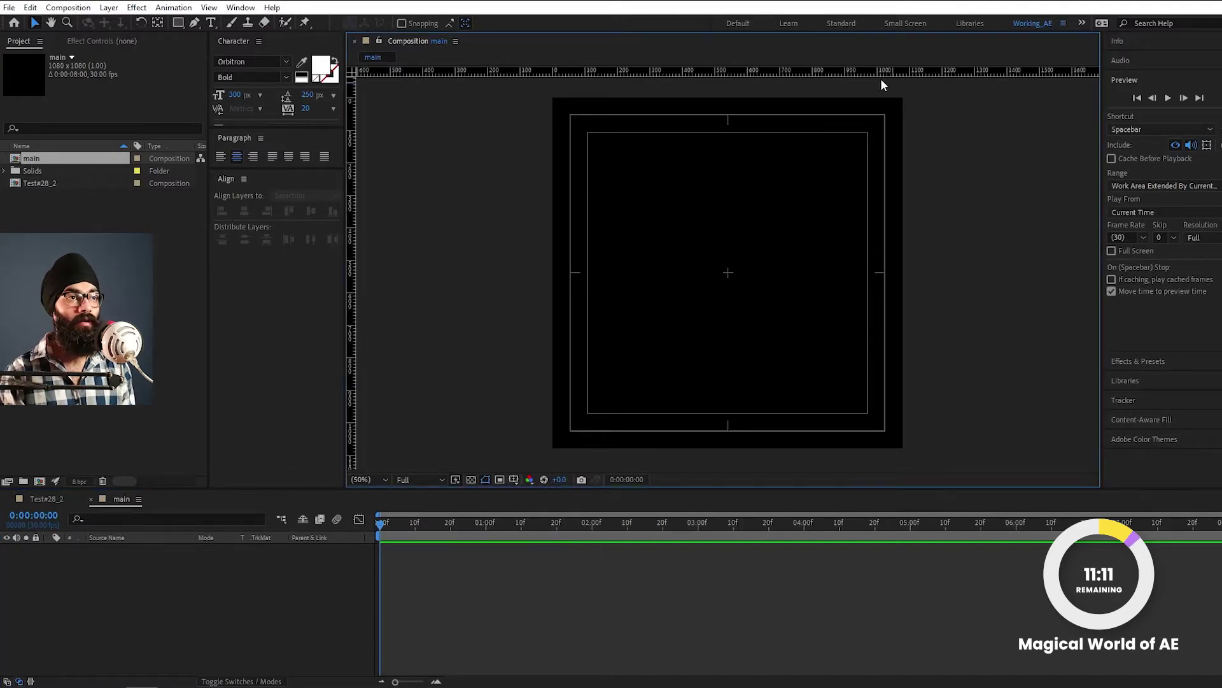
pyautogui.hotkey('ctrl', 'r')
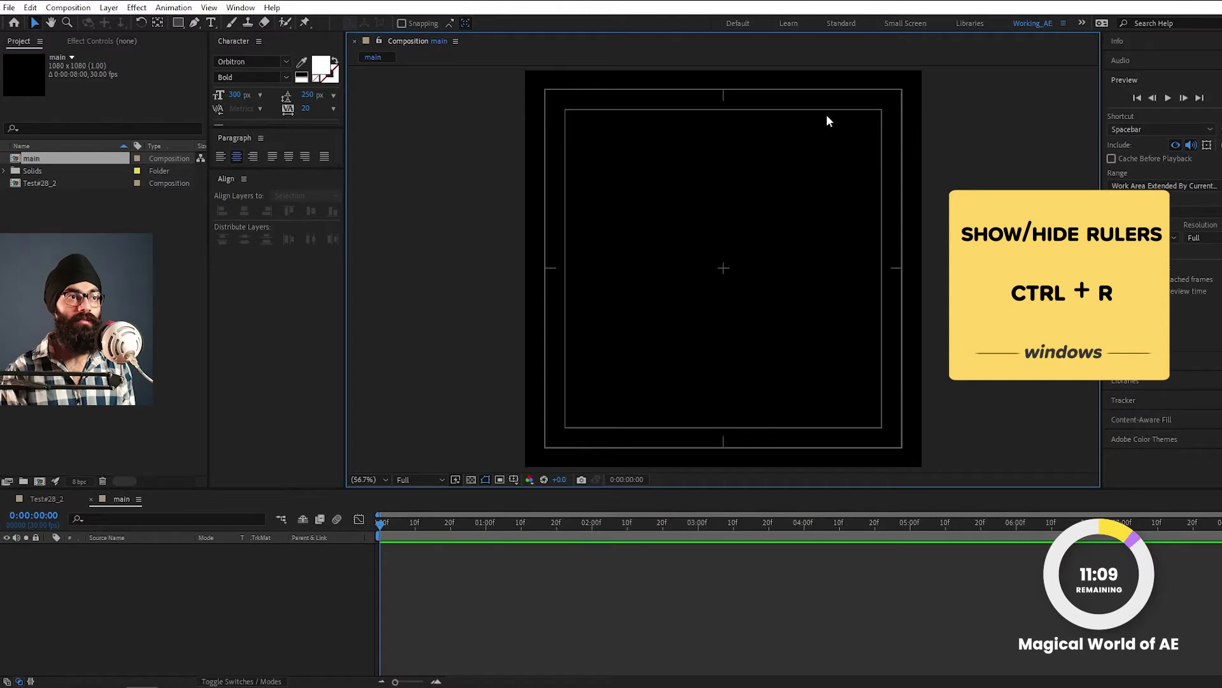
pyautogui.hotkey('ctrl', 'r')
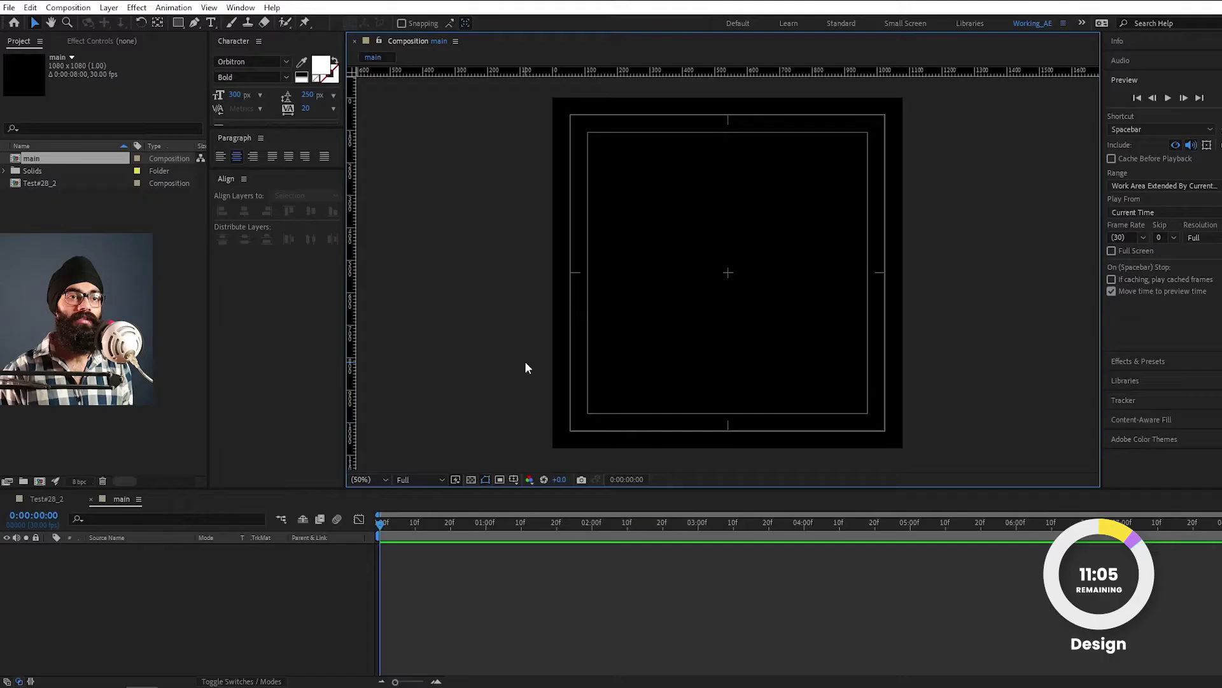
# - Add a text layer reading PUSH, stacked vertically with one letter per line
pyautogui.click(211, 23)
pyautogui.click(659, 233)
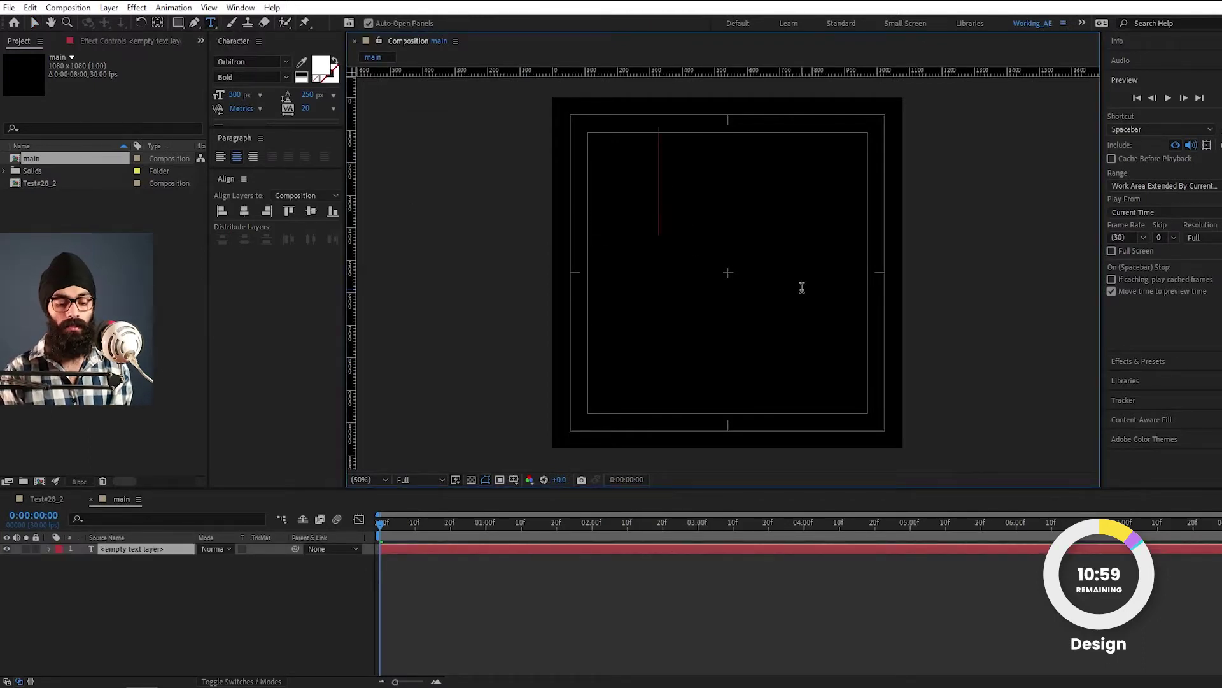
pyautogui.write('P ')
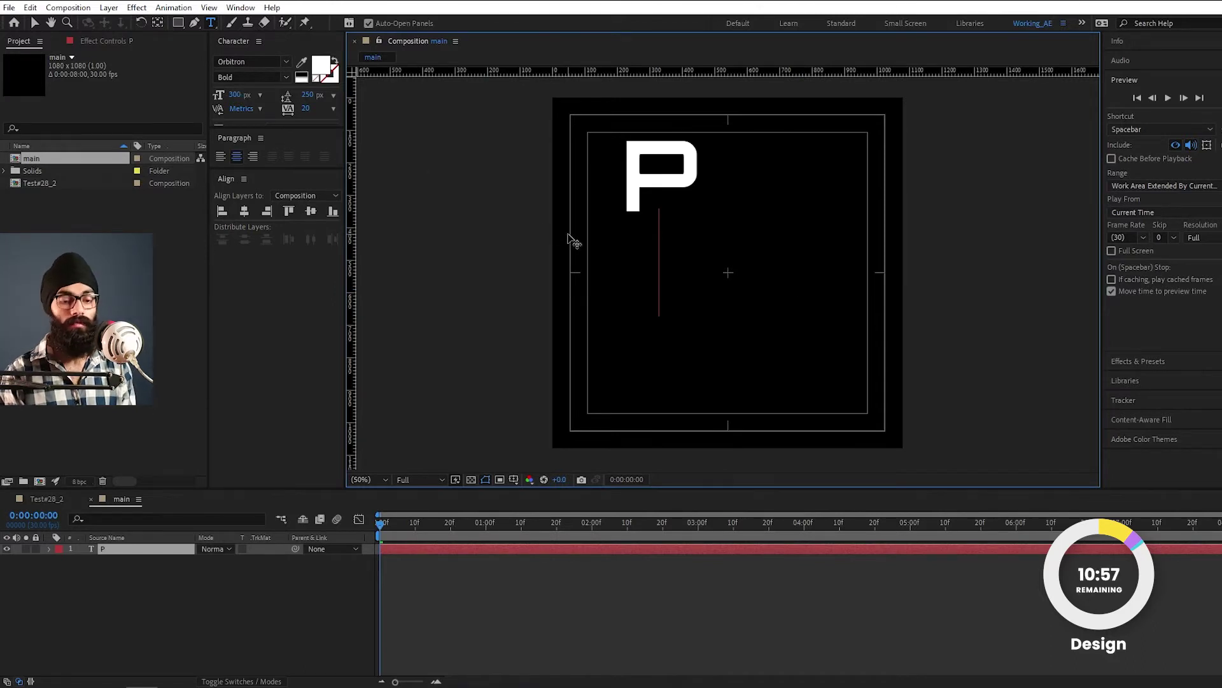
pyautogui.write('U')
pyautogui.press('Return')
pyautogui.write('S')
pyautogui.press('Return')
pyautogui.write('H')
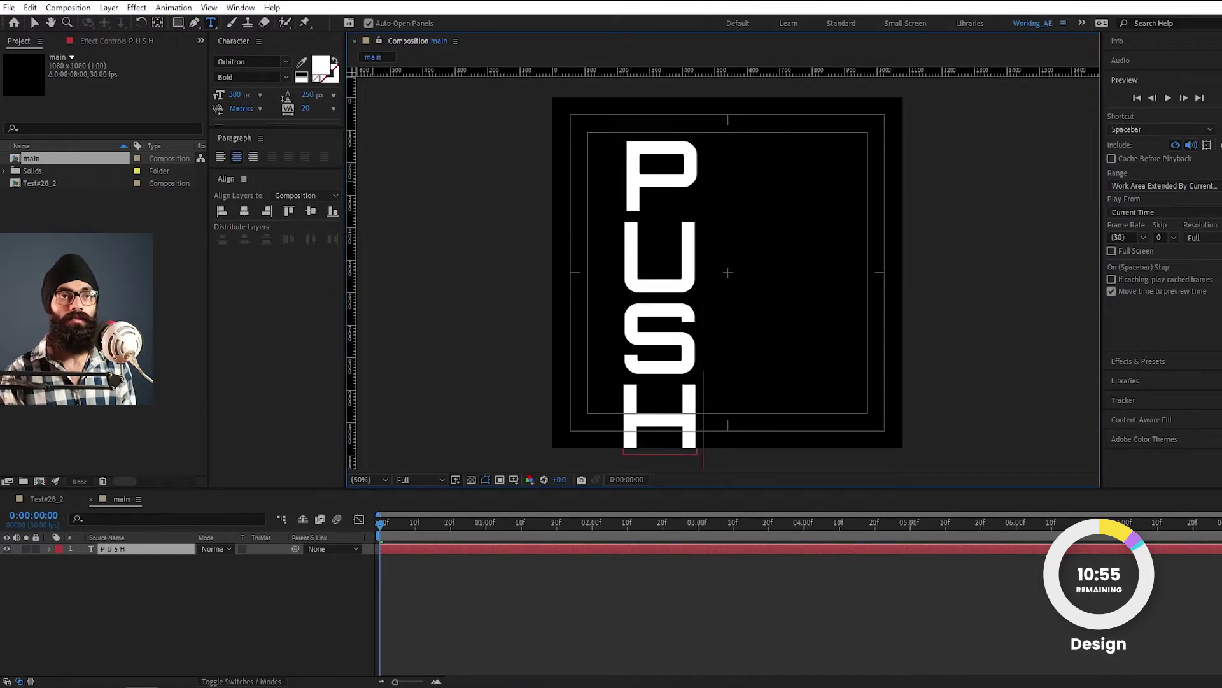
pyautogui.click(36, 22)
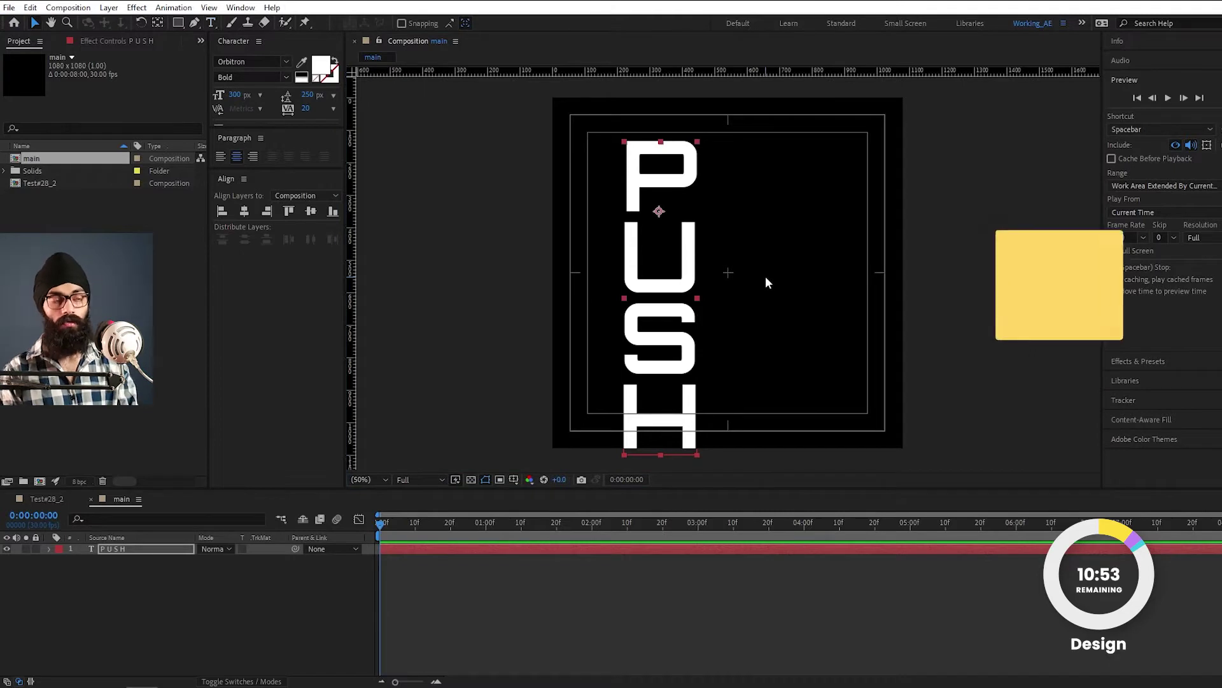
# - Center the PUSH layer's anchor point and align the text to the left edge of the action-safe frame
pyautogui.hotkey('ctrl', 'alt', 'Home')
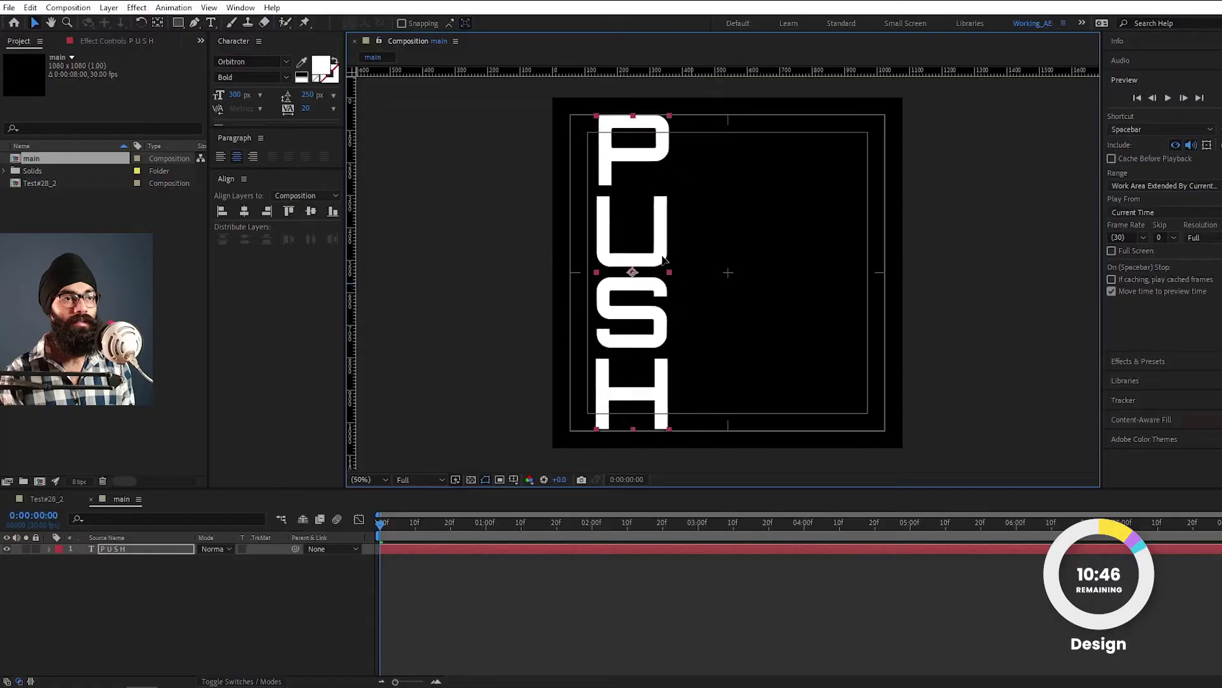
pyautogui.moveTo(612, 191); pyautogui.dragTo(578, 219)
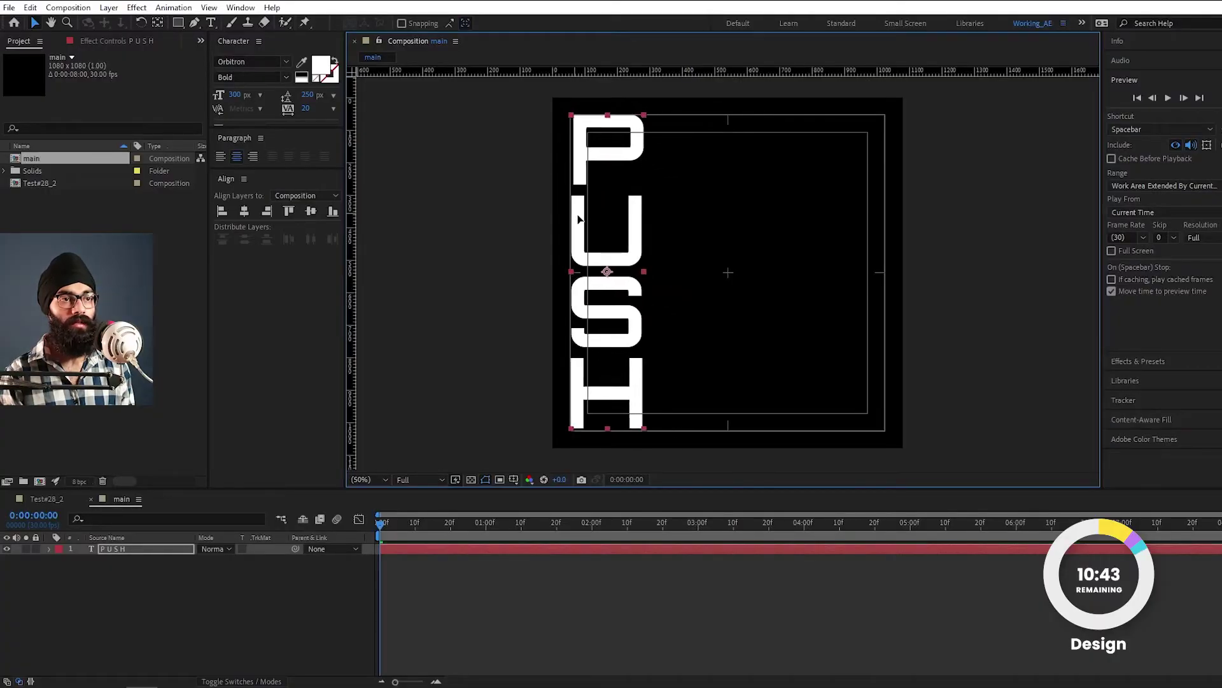
pyautogui.scroll(4, 579, 219)
pyautogui.moveTo(680, 257); pyautogui.dragTo(680, 348)
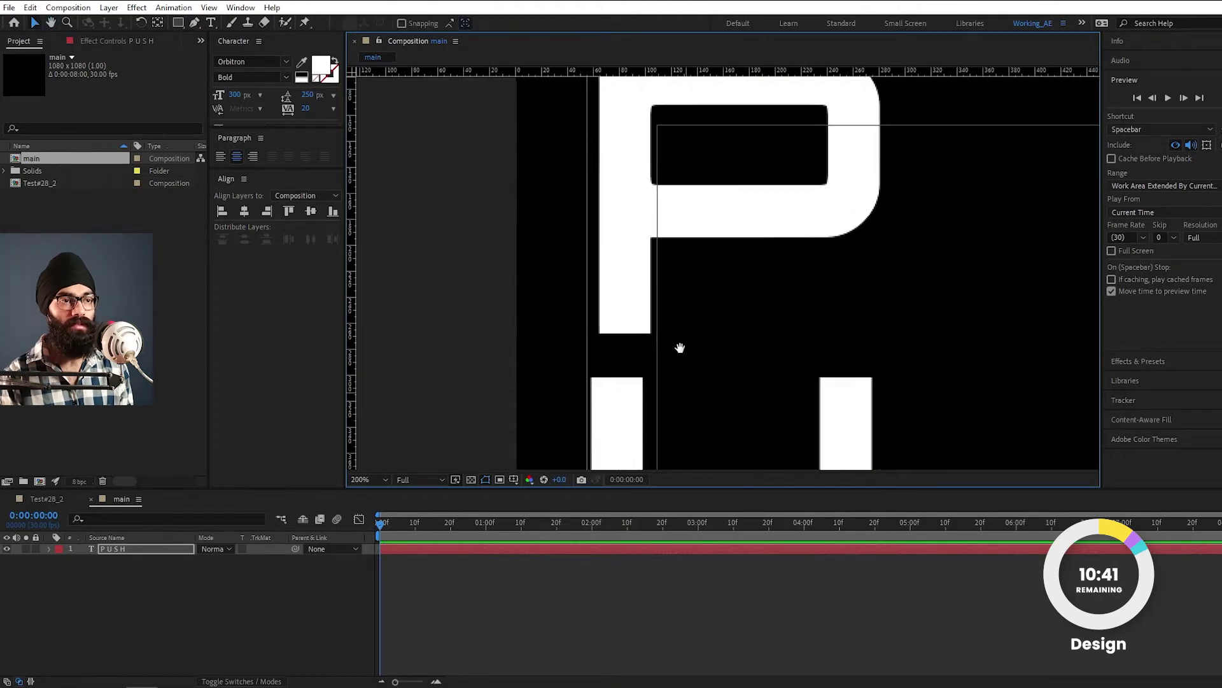
pyautogui.scroll(-10, 687, 255)
pyautogui.hotkey('shift', '/')
pyautogui.click(1016, 296)
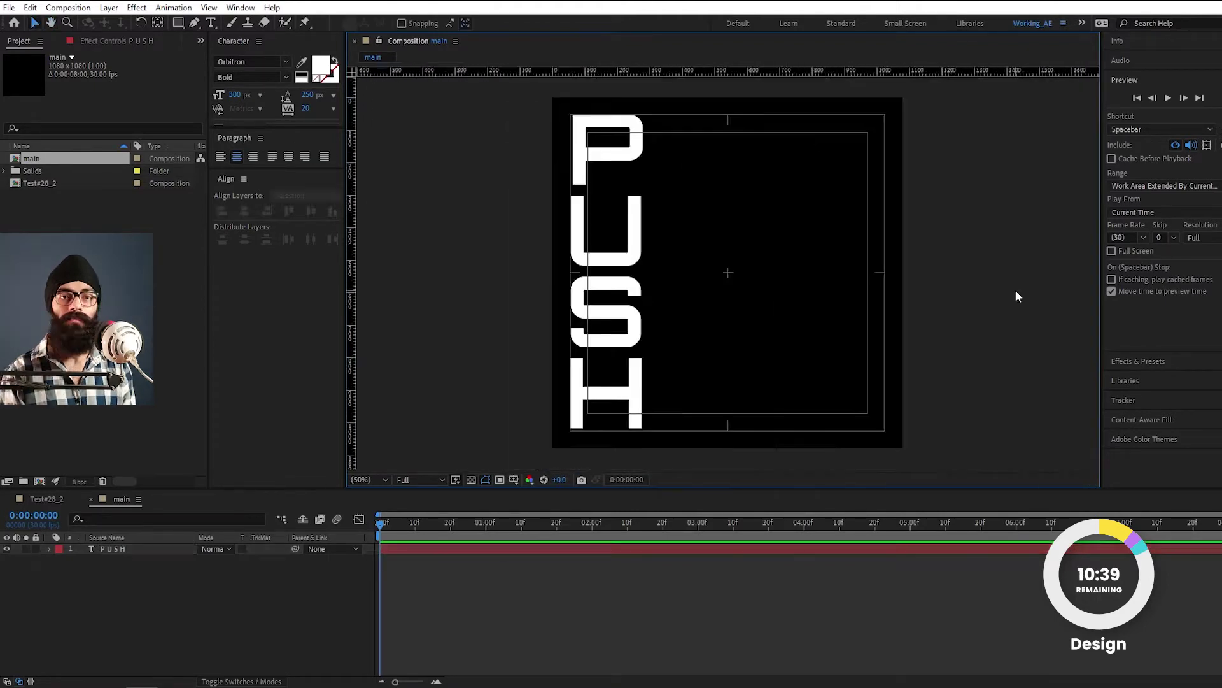
# - Duplicate the PUSH text layer and move the copy straight sideways to sit just right of the original
pyautogui.click(154, 548)
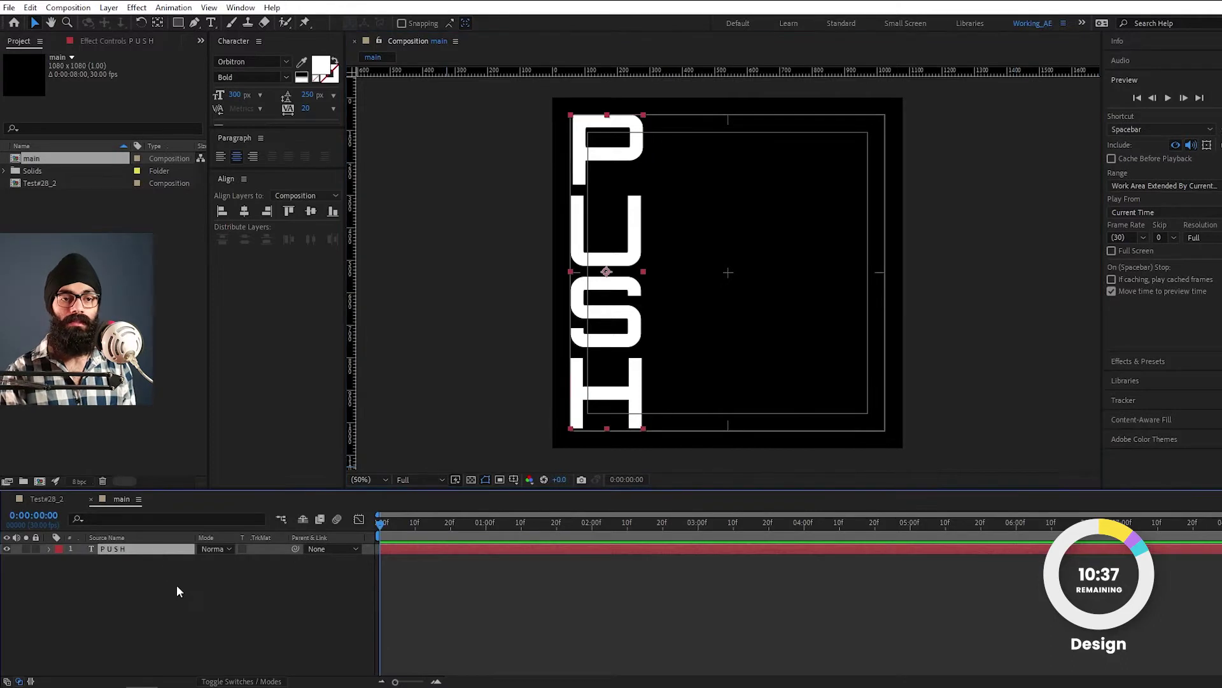
pyautogui.hotkey('ctrl', 'd')
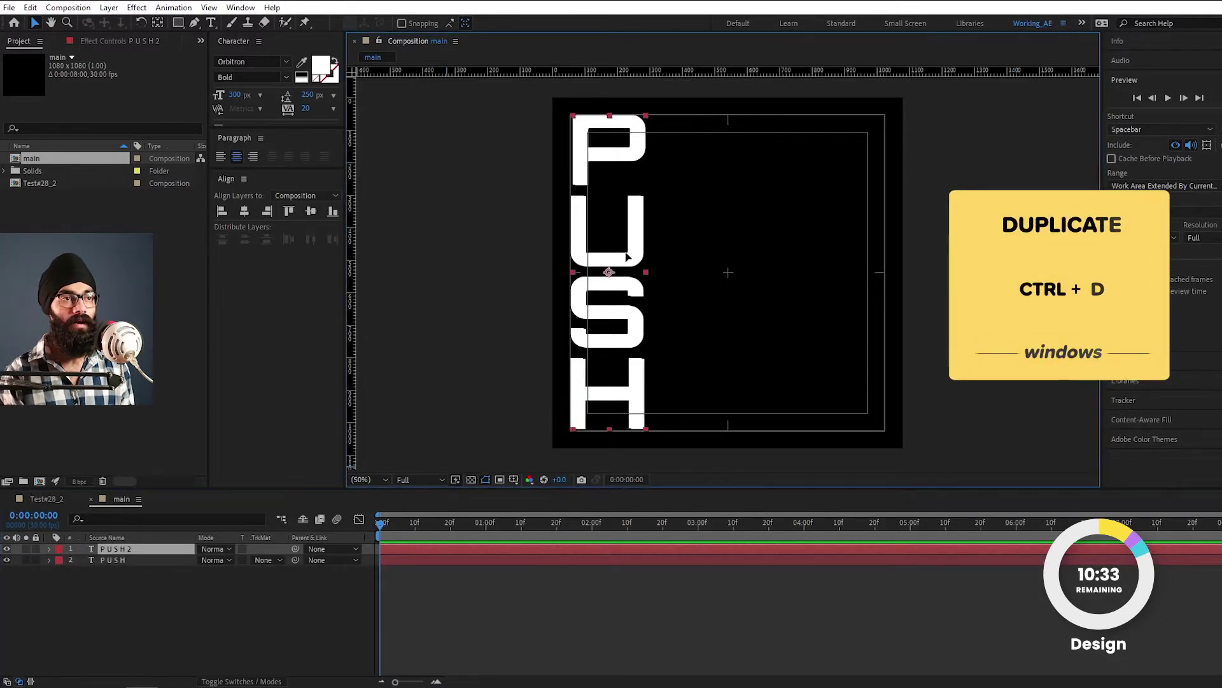
pyautogui.moveTo(625, 259); pyautogui.dragTo(706, 261)
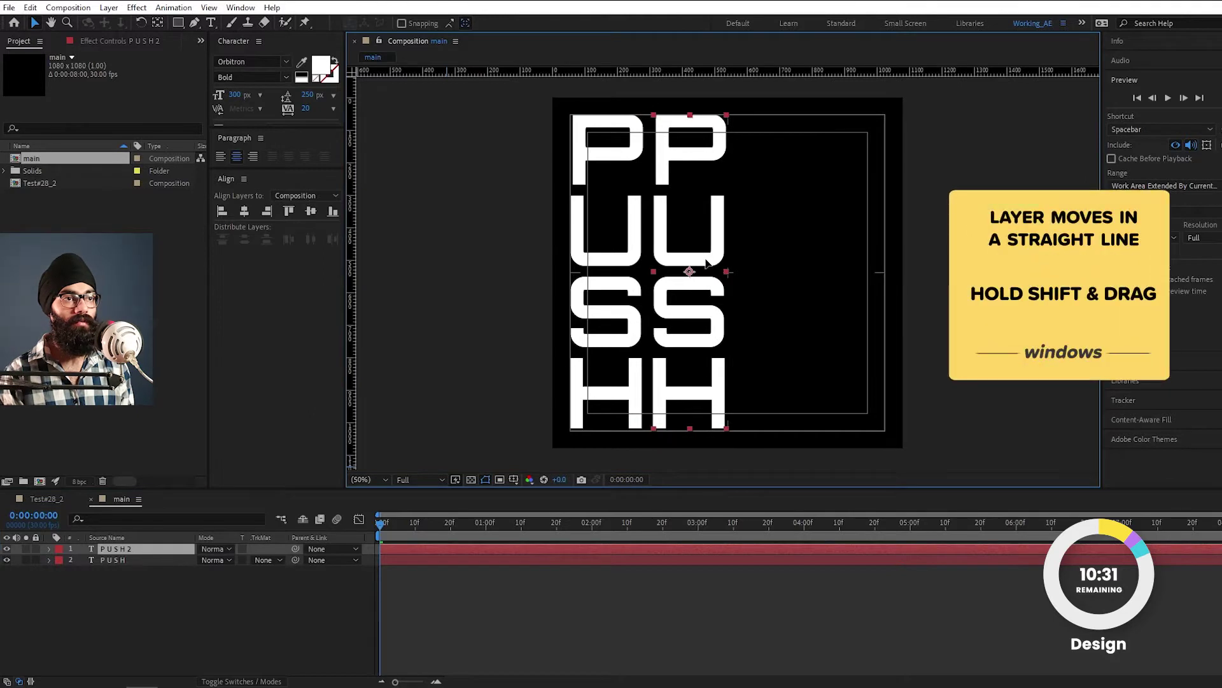
# - Change the duplicated text to PULL by replacing the letters S and H with L and L
pyautogui.doubleClick(707, 261)
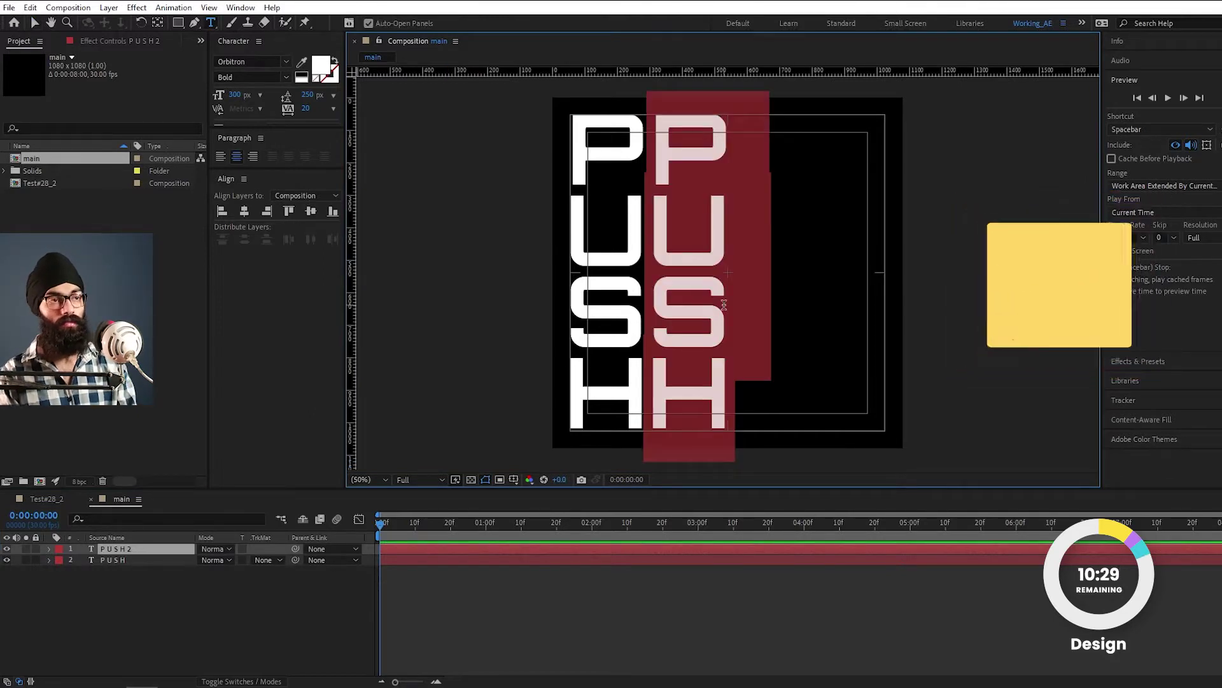
pyautogui.click(724, 305)
pyautogui.press('BackSpace')
pyautogui.write('L')
pyautogui.press('Delete')
pyautogui.write('L')
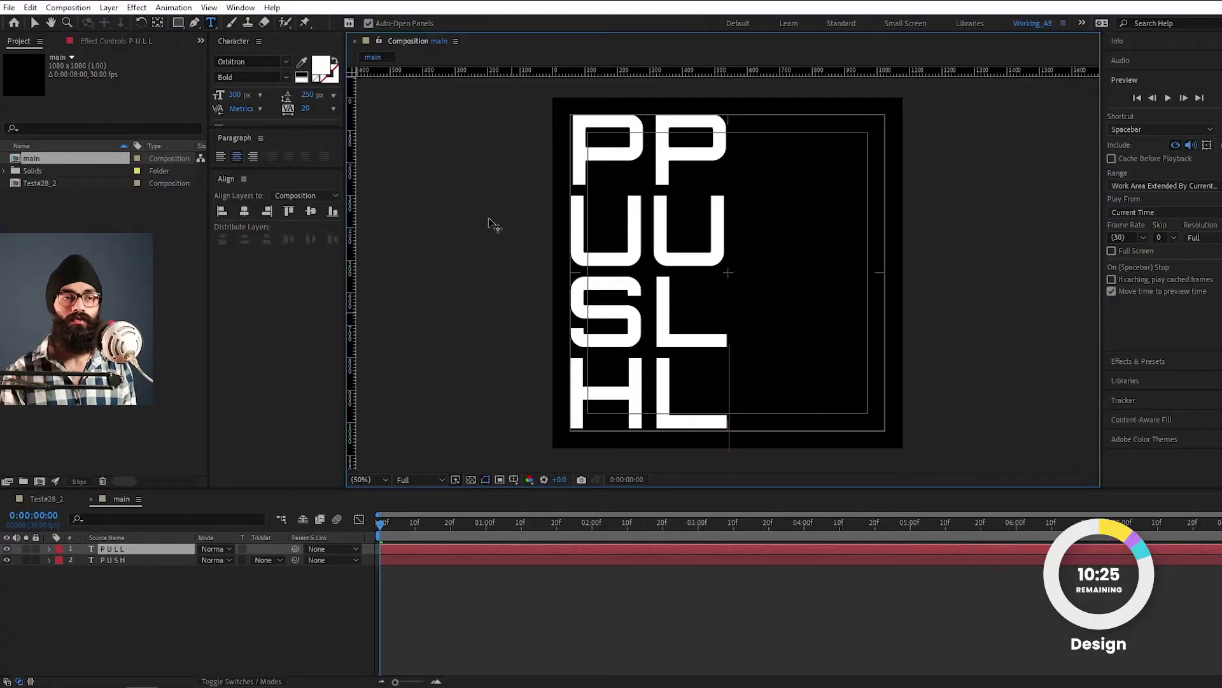
pyautogui.press('v')
pyautogui.click(454, 183)
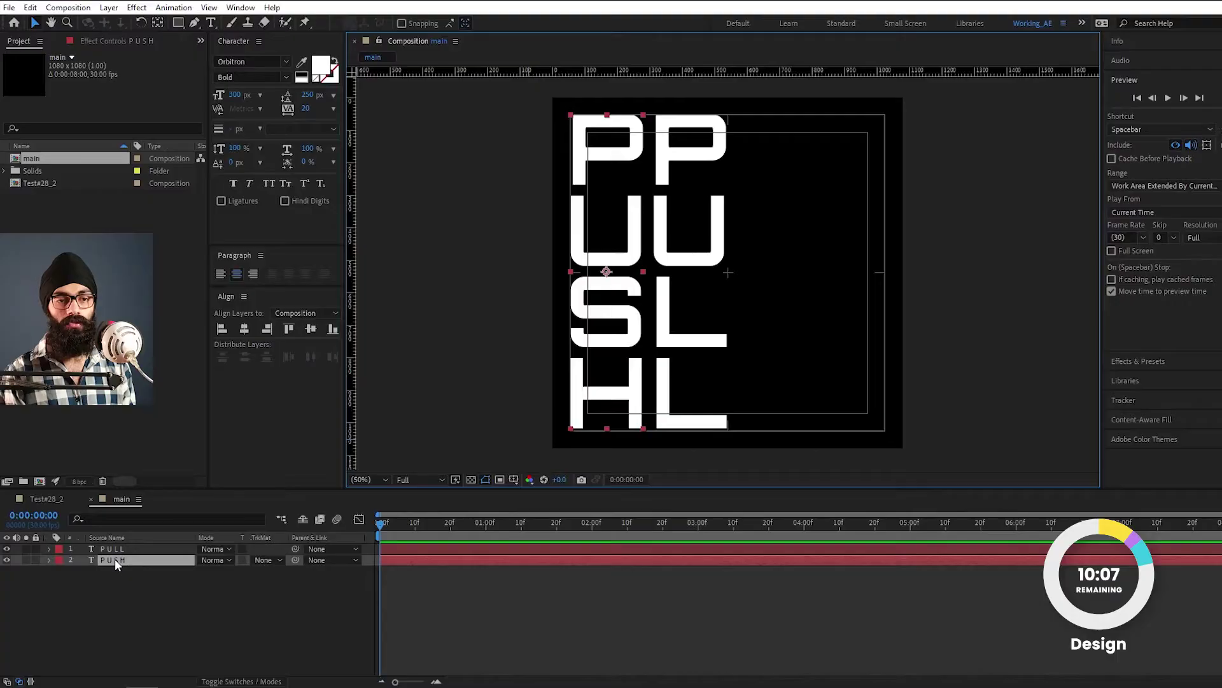
# - Create shapes from text for both the PUSH and PULL layers
pyautogui.rightClick(115, 559)
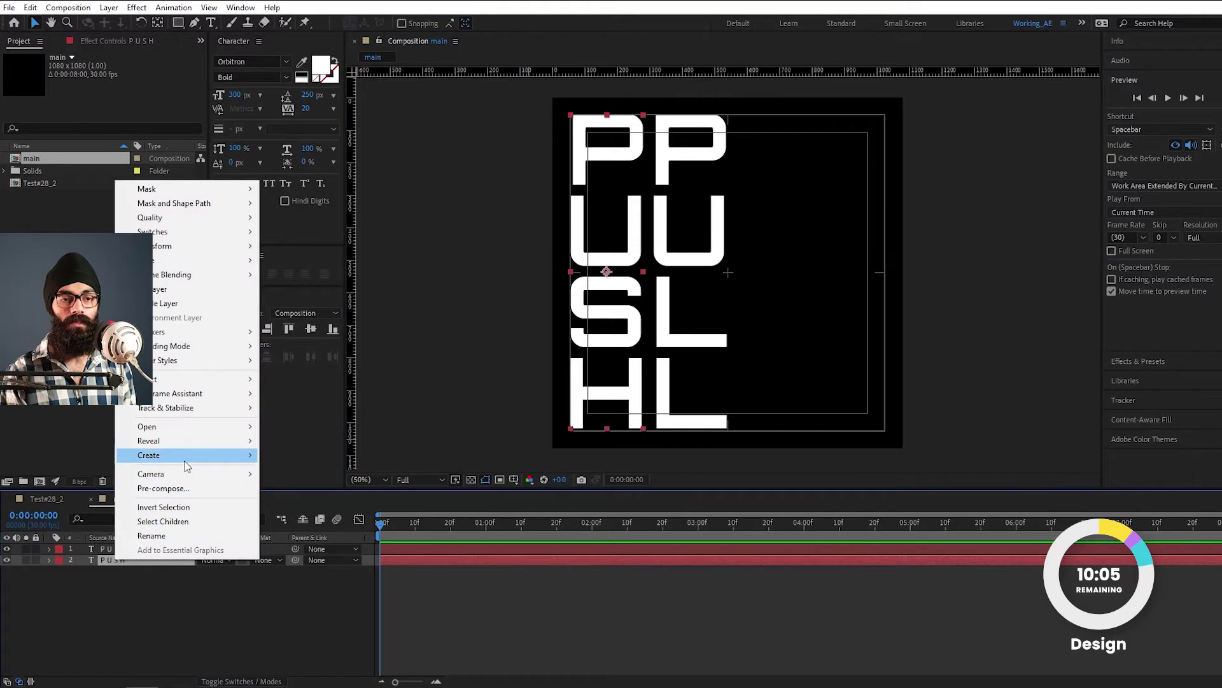
pyautogui.moveTo(223, 455)
pyautogui.click(319, 469)
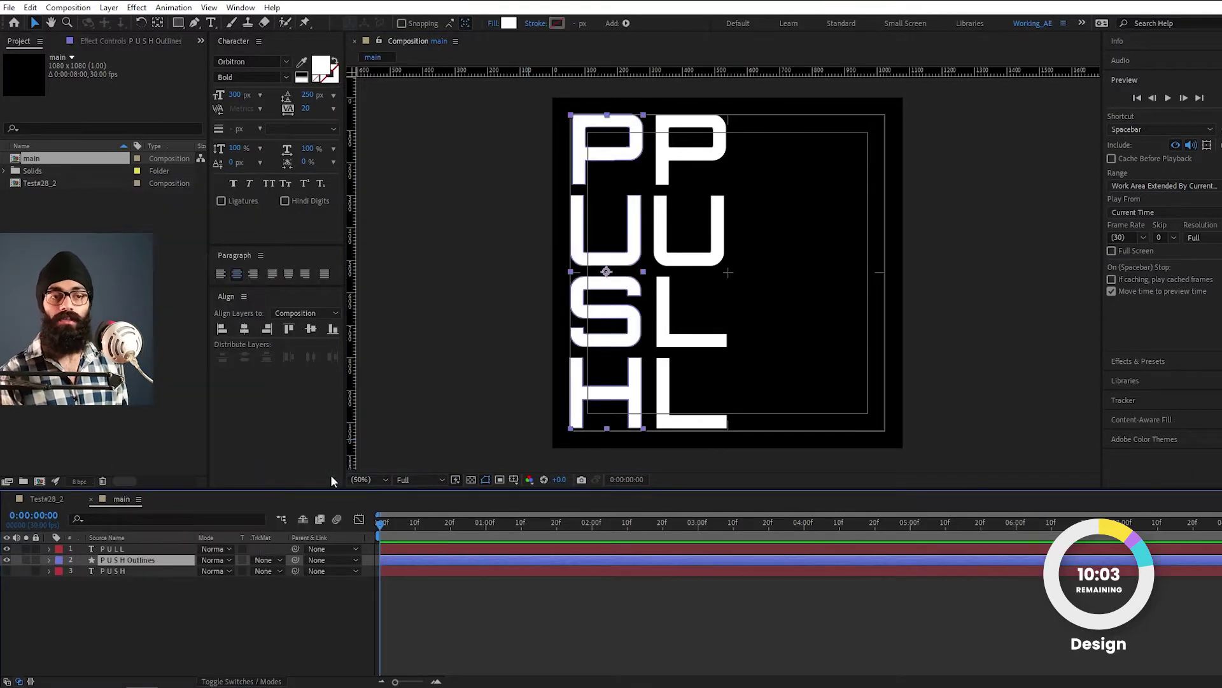
pyautogui.rightClick(162, 550)
pyautogui.moveTo(257, 448)
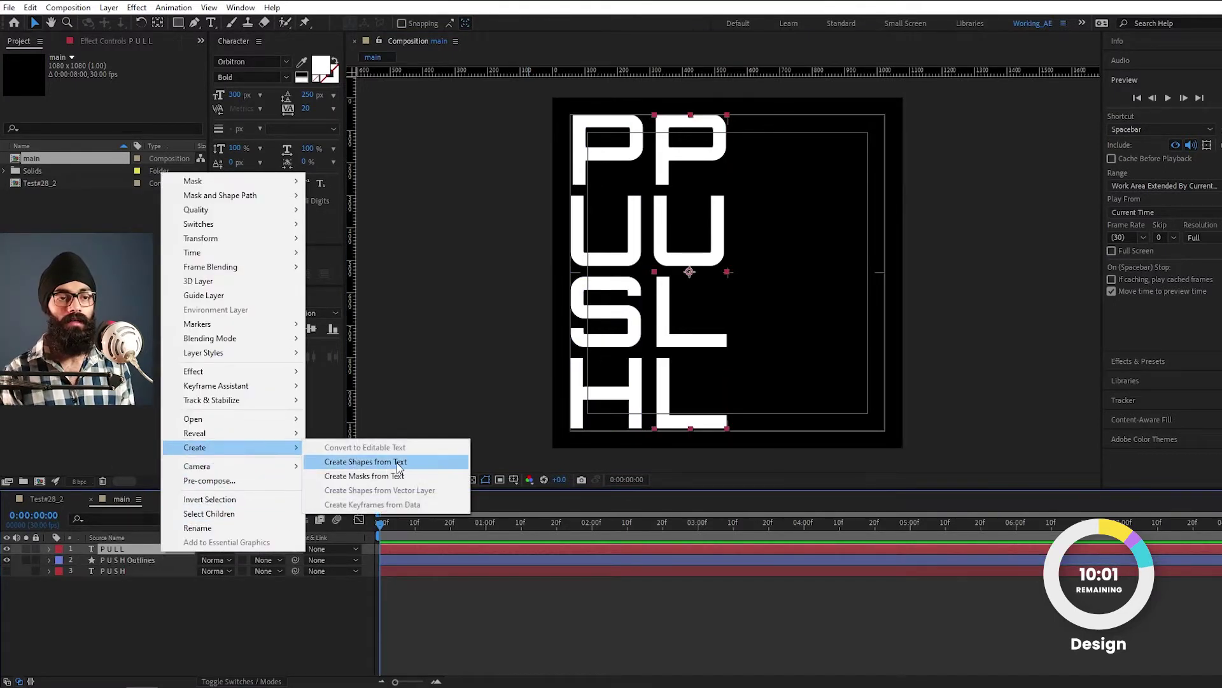
pyautogui.click(398, 464)
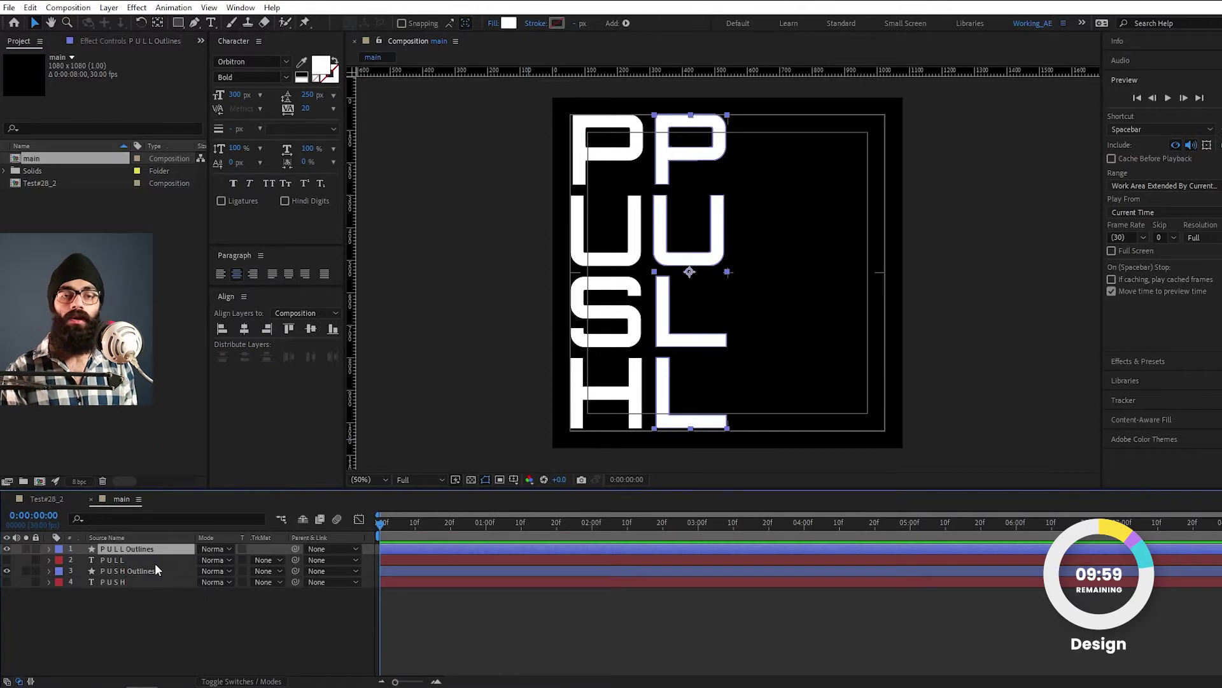
# - Delete the original PULL and PUSH text layers, keeping the outline layers
pyautogui.click(141, 570)
pyautogui.click(127, 552)
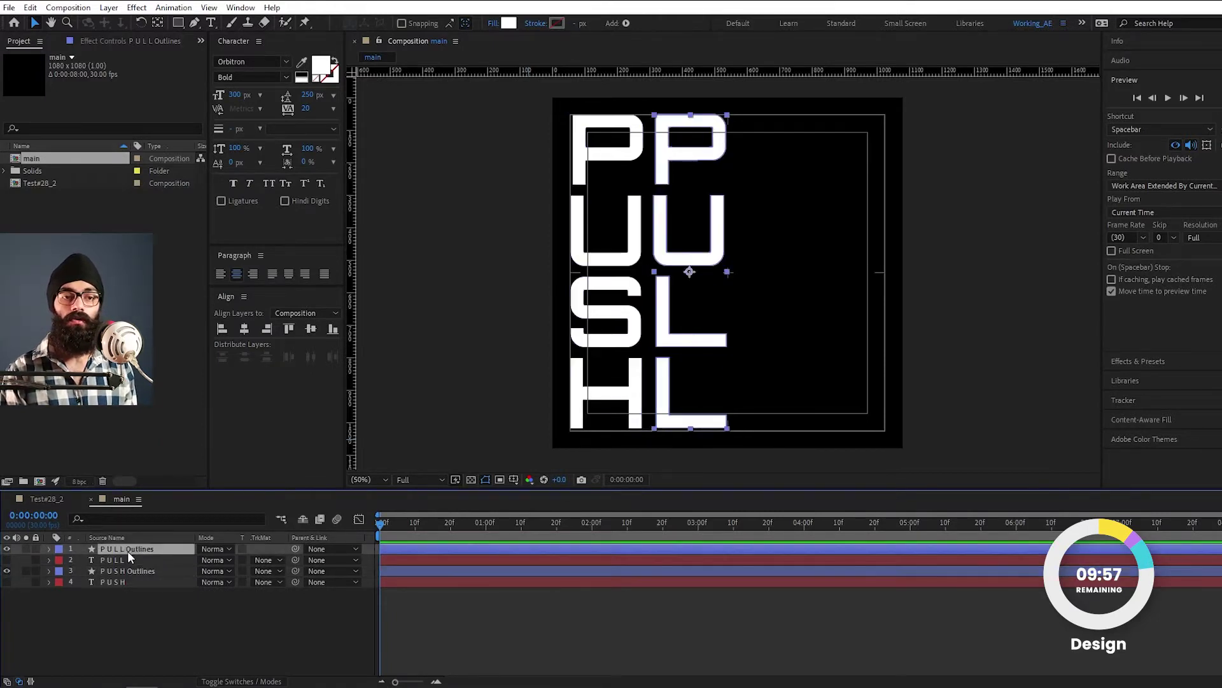
pyautogui.click(78, 559)
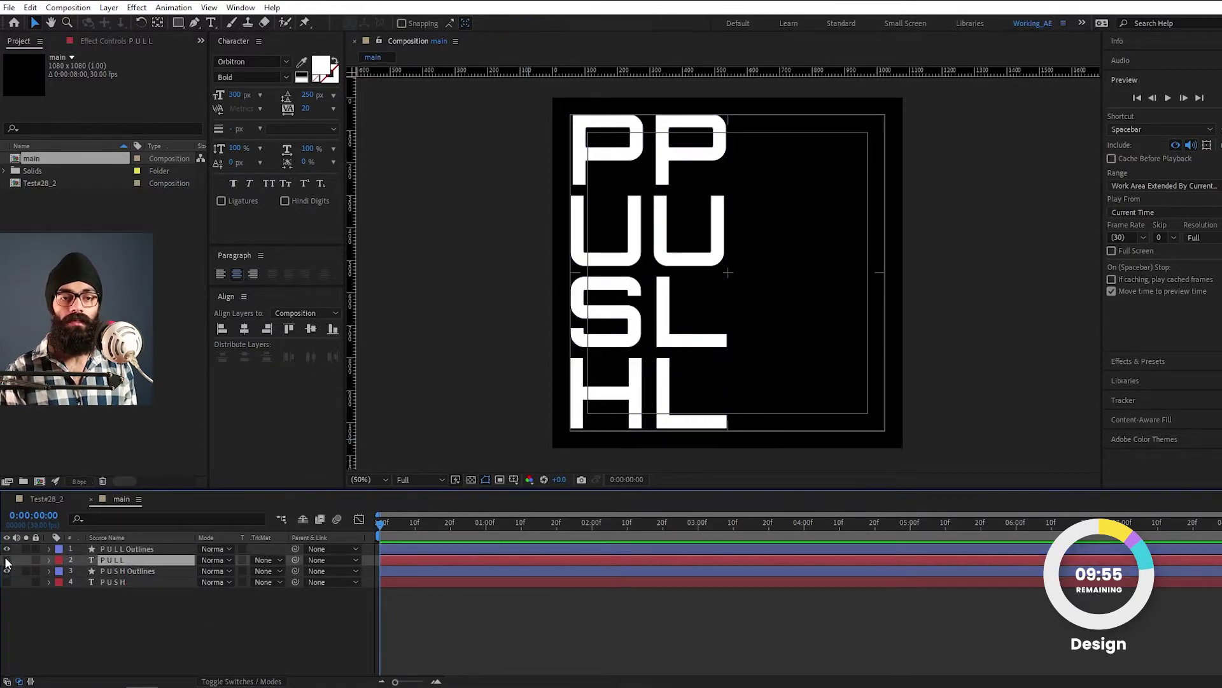
pyautogui.keyDown('ctrl'); pyautogui.click(155, 582); pyautogui.keyUp('ctrl')
pyautogui.press('Delete')
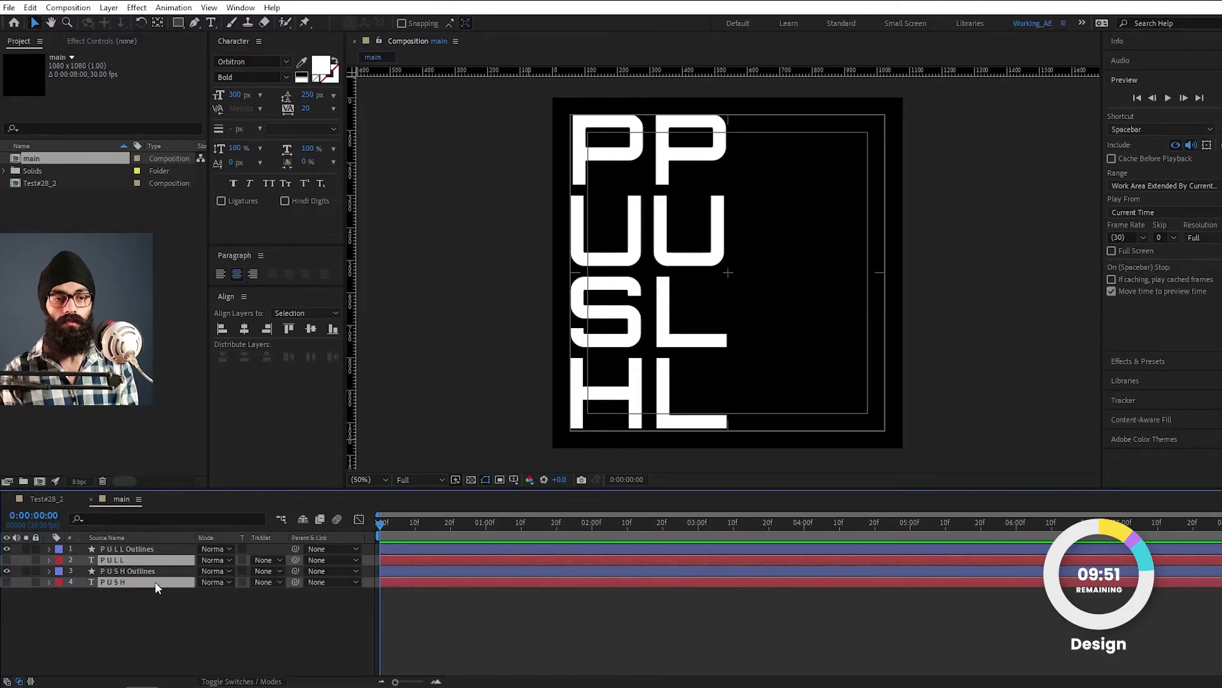
# - Rename the two outline layers as P U S H and P U L L
pyautogui.click(172, 560)
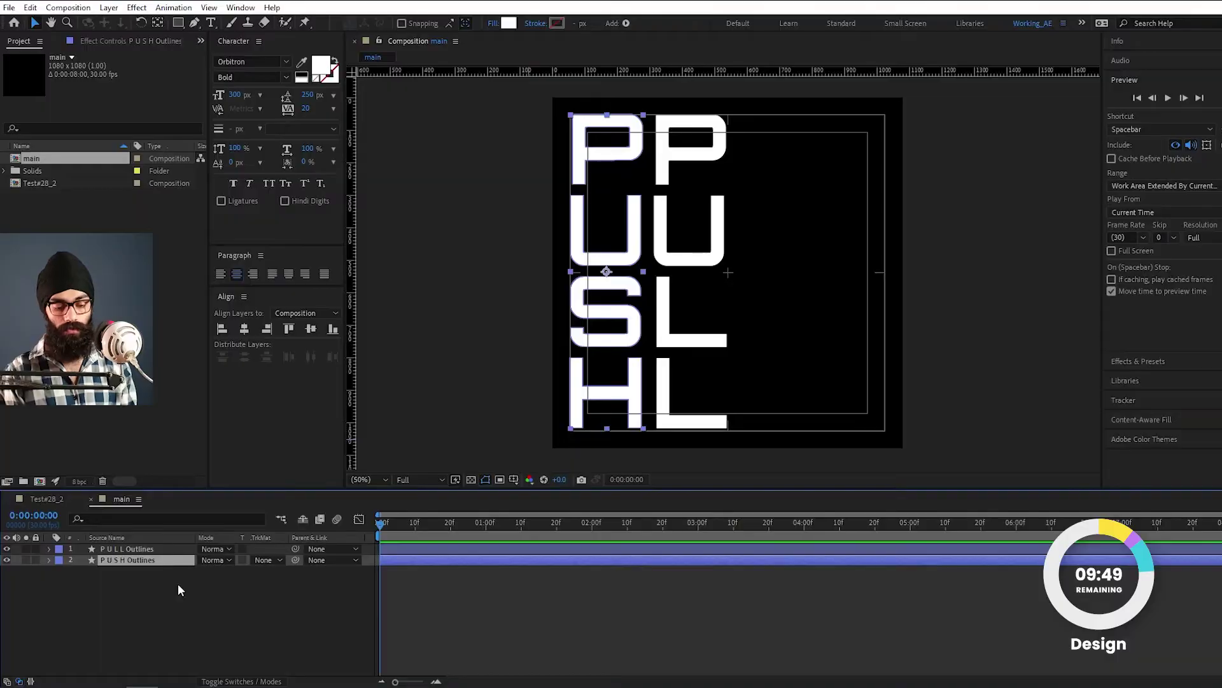
pyautogui.press('Return')
pyautogui.write('P U S H')
pyautogui.press('Return')
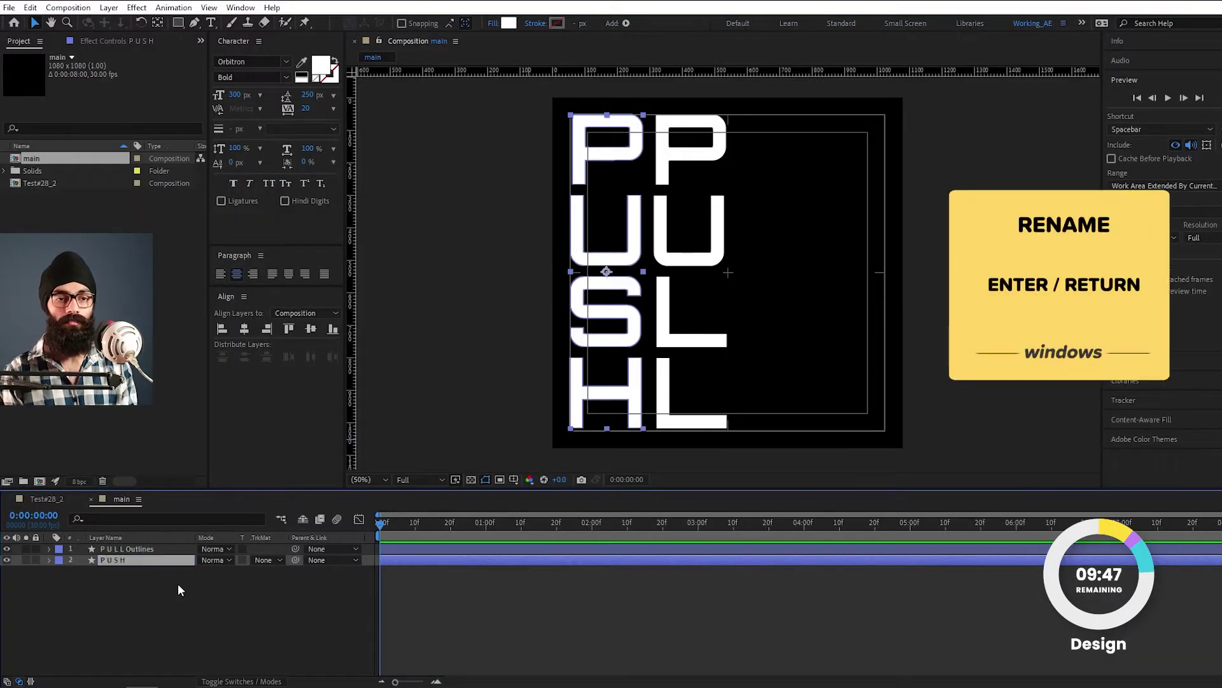
pyautogui.click(147, 548)
pyautogui.press('Return')
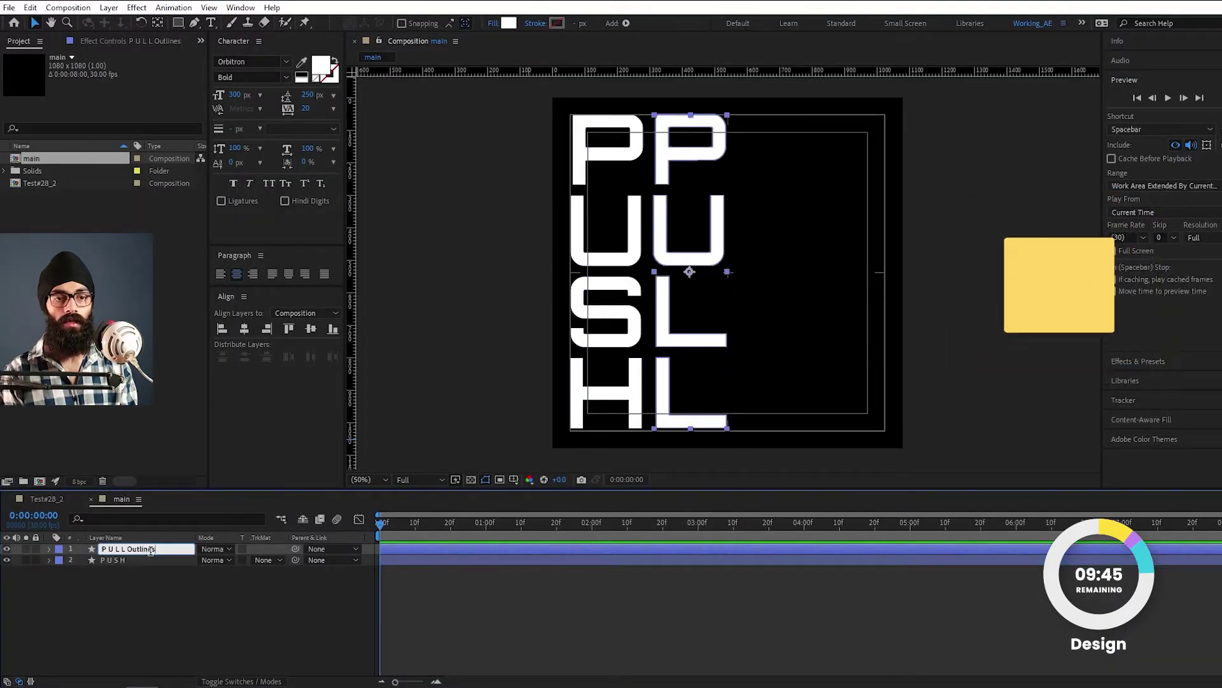
pyautogui.doubleClick(150, 552)
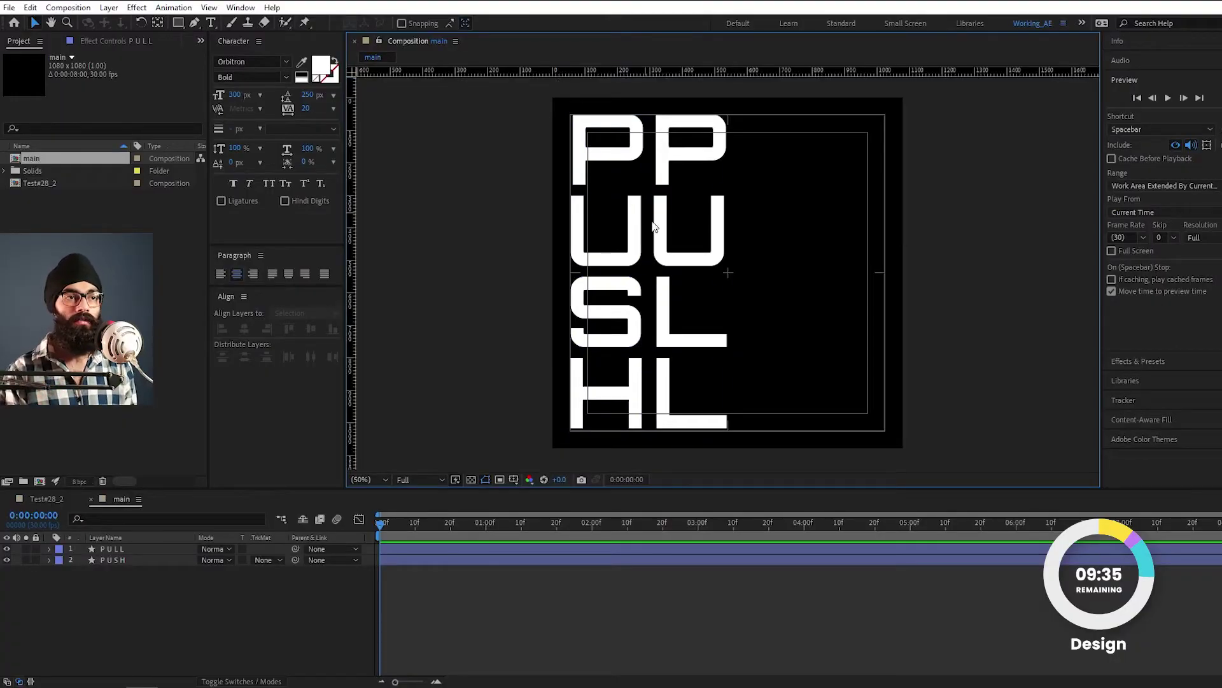
# - Place vertical guides along the outer edges of the PUSH and PULL words
pyautogui.moveTo(363, 249); pyautogui.dragTo(570, 259)
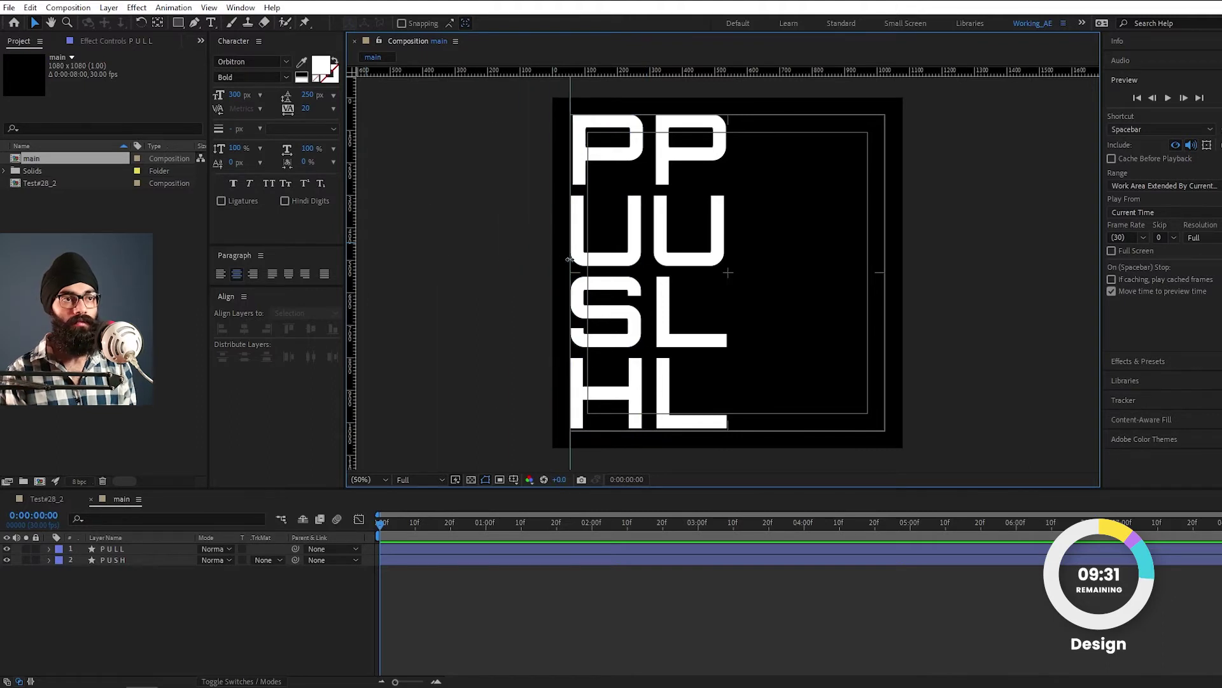
pyautogui.scroll(4, 570, 259)
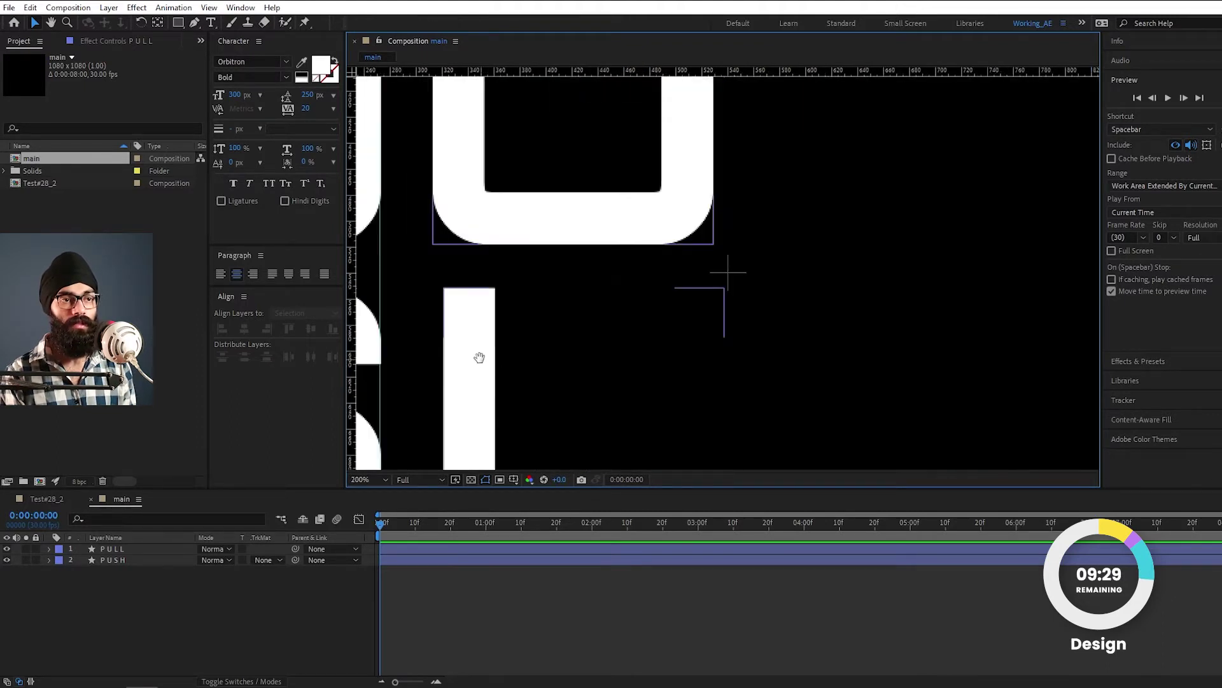
pyautogui.press('v')
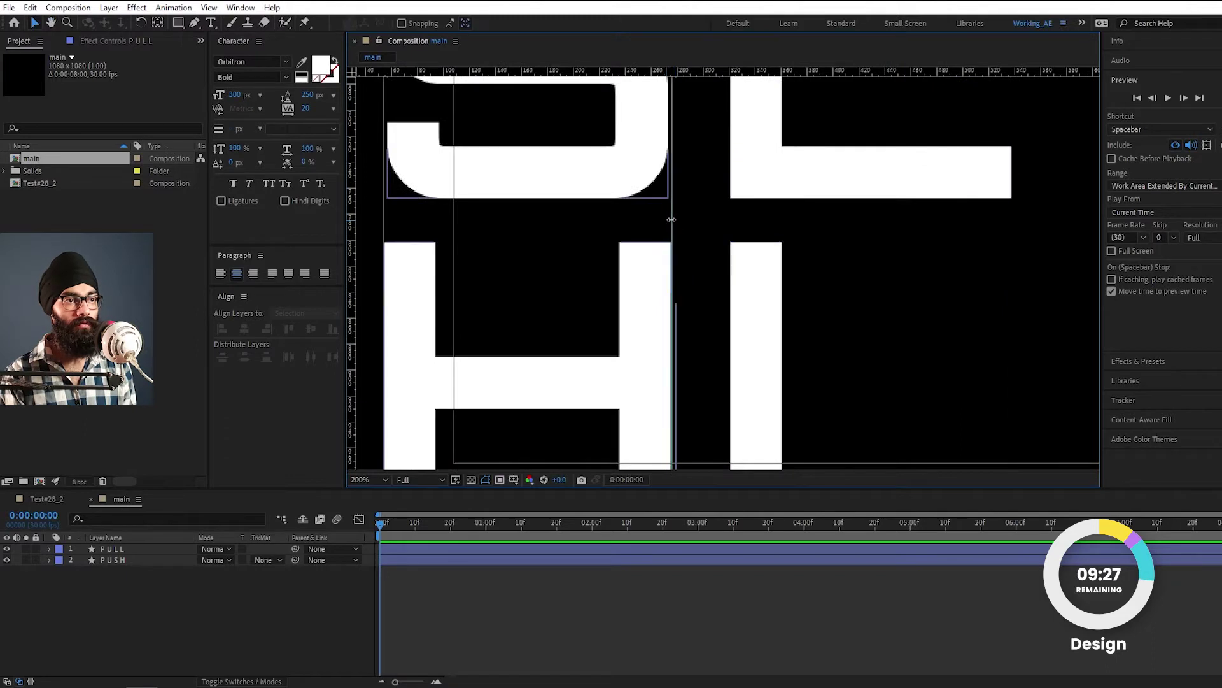
pyautogui.scroll(-2, 671, 219)
pyautogui.moveTo(662, 314); pyautogui.dragTo(577, 281)
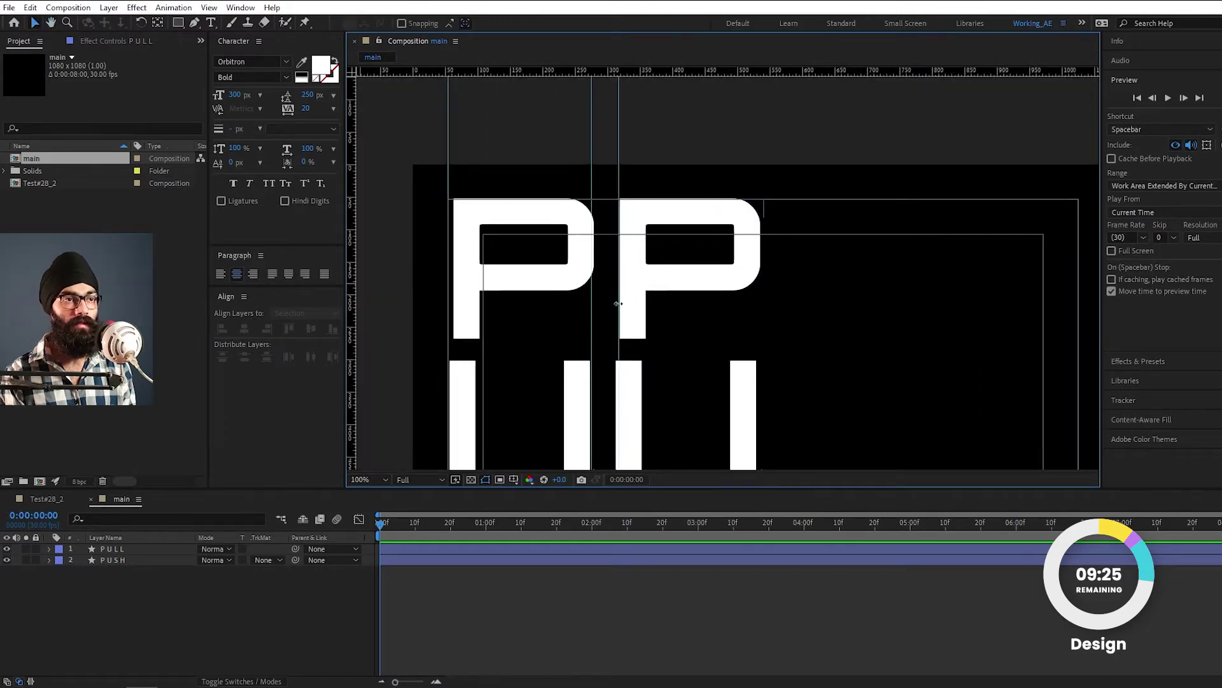
pyautogui.scroll(2, 577, 281)
pyautogui.scroll(-4, 611, 289)
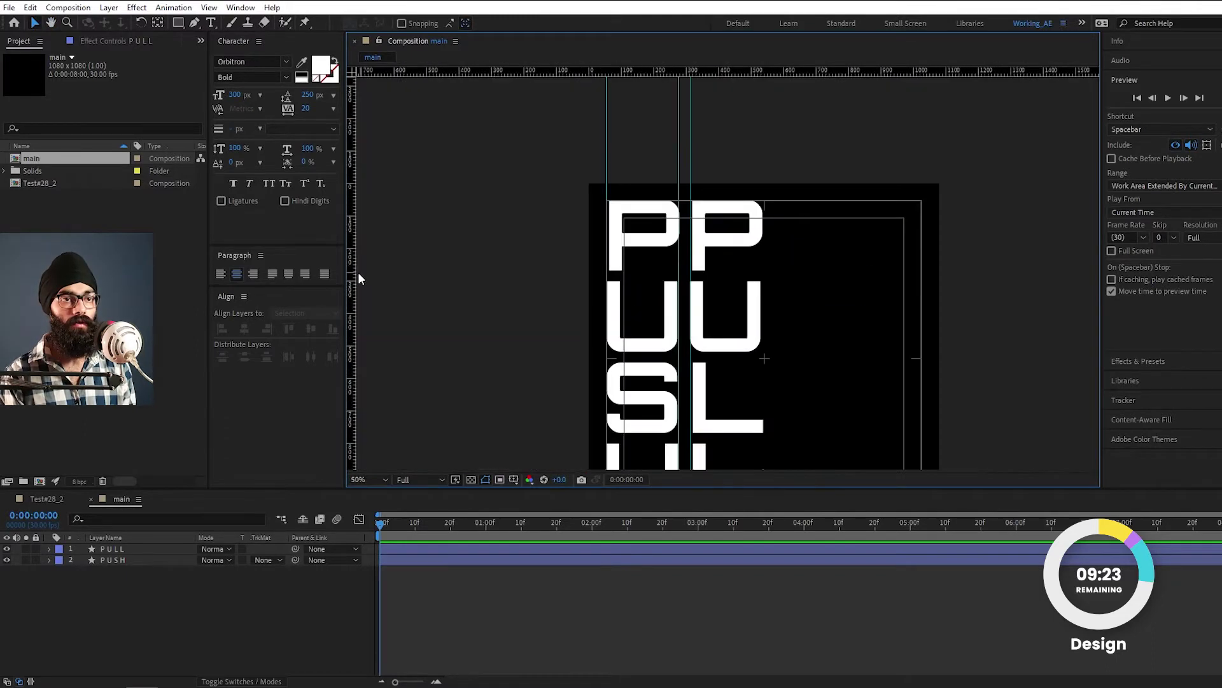
pyautogui.scroll(-1, 799, 341)
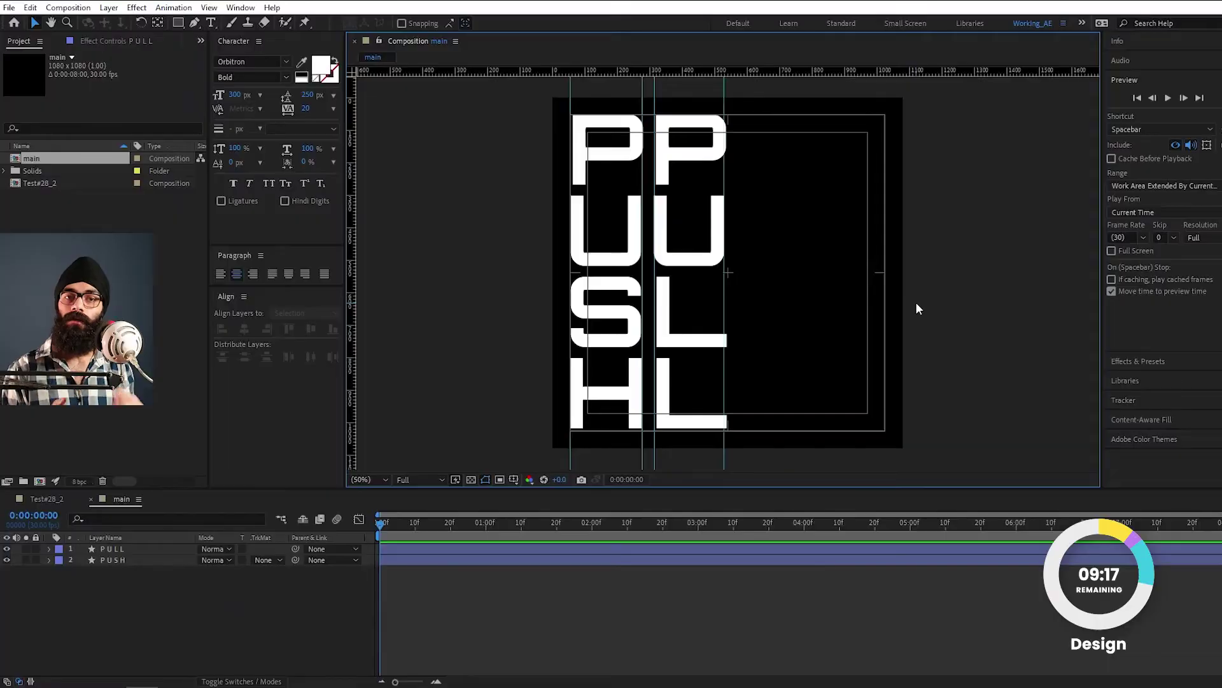
# - Duplicate the PULL and PUSH layers, keeping the copies together at the top of the layer stack and hidden
pyautogui.click(133, 548)
pyautogui.keyDown('shift'); pyautogui.click(136, 562); pyautogui.keyUp('shift')
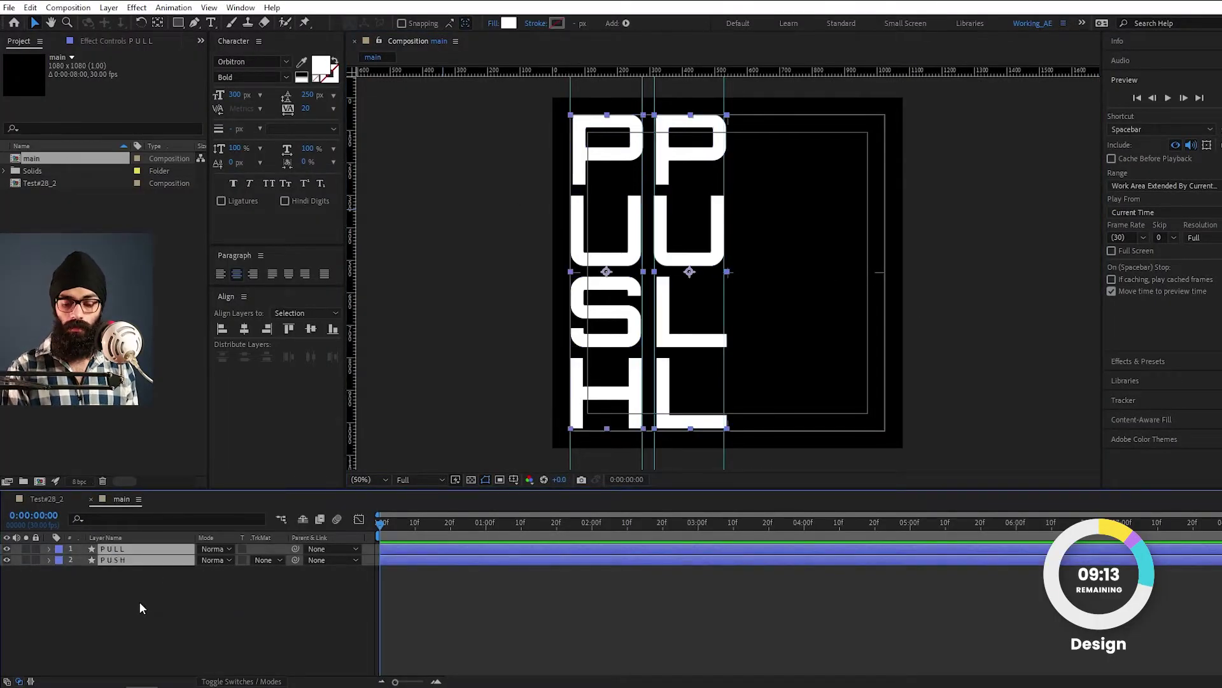
pyautogui.hotkey('ctrl', 'd')
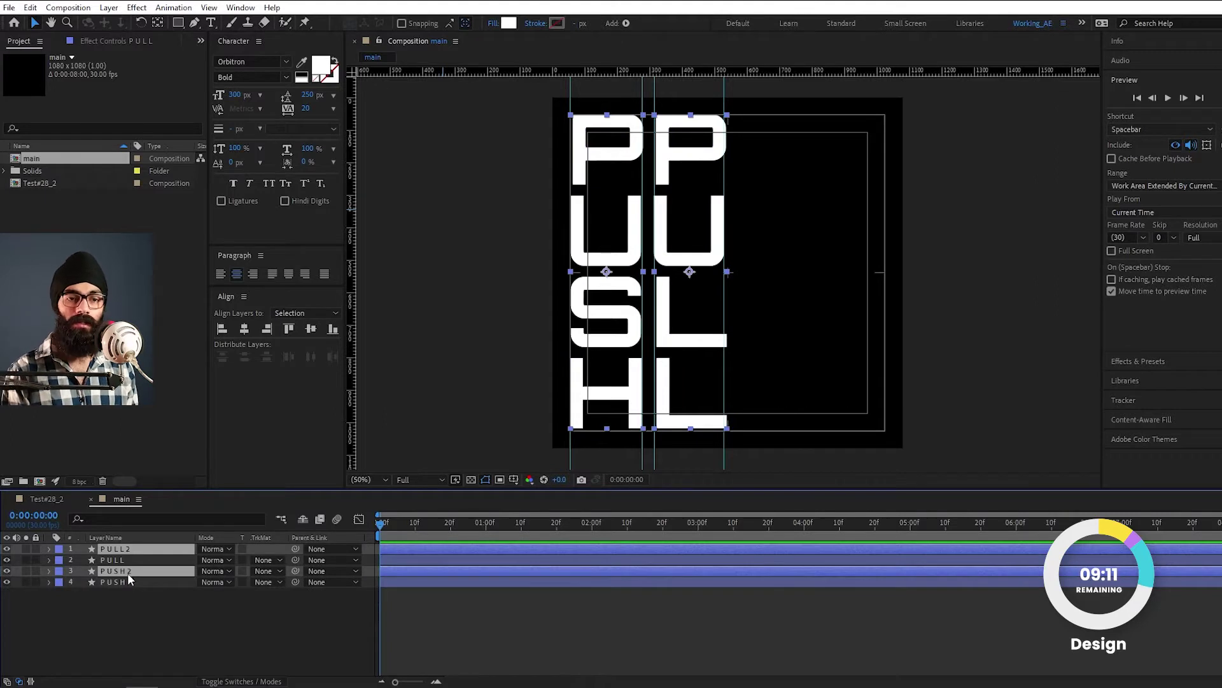
pyautogui.moveTo(128, 572); pyautogui.dragTo(135, 560)
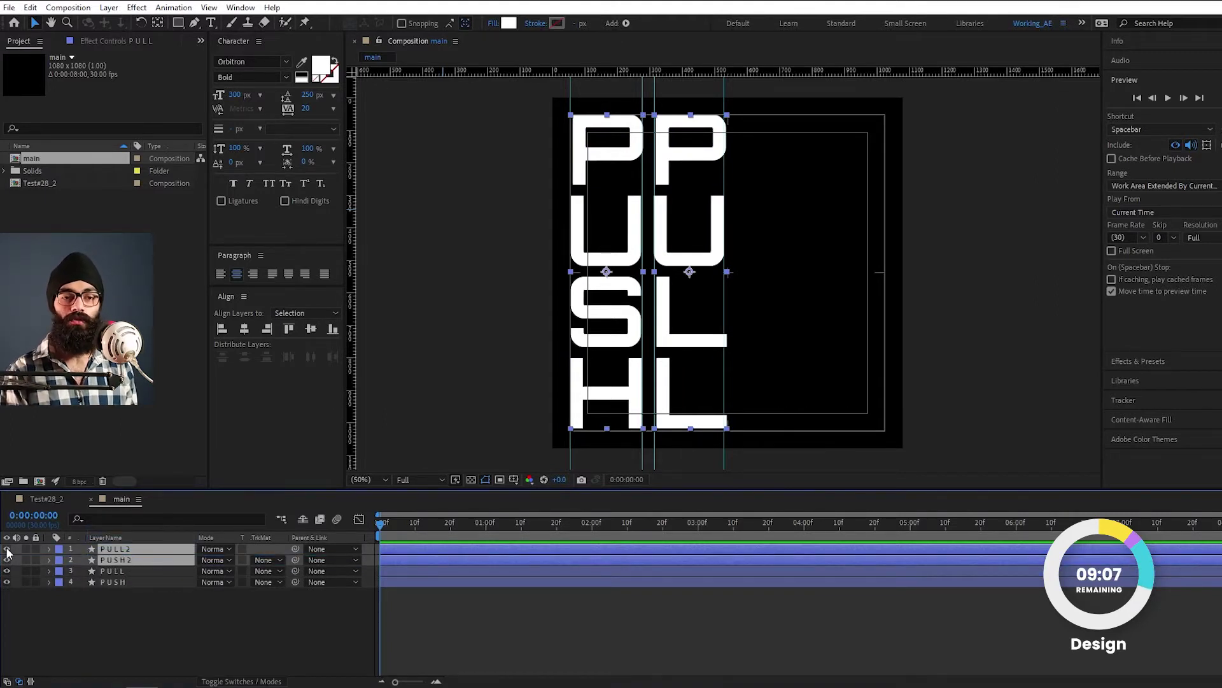
pyautogui.moveTo(7, 549); pyautogui.dragTo(7, 560)
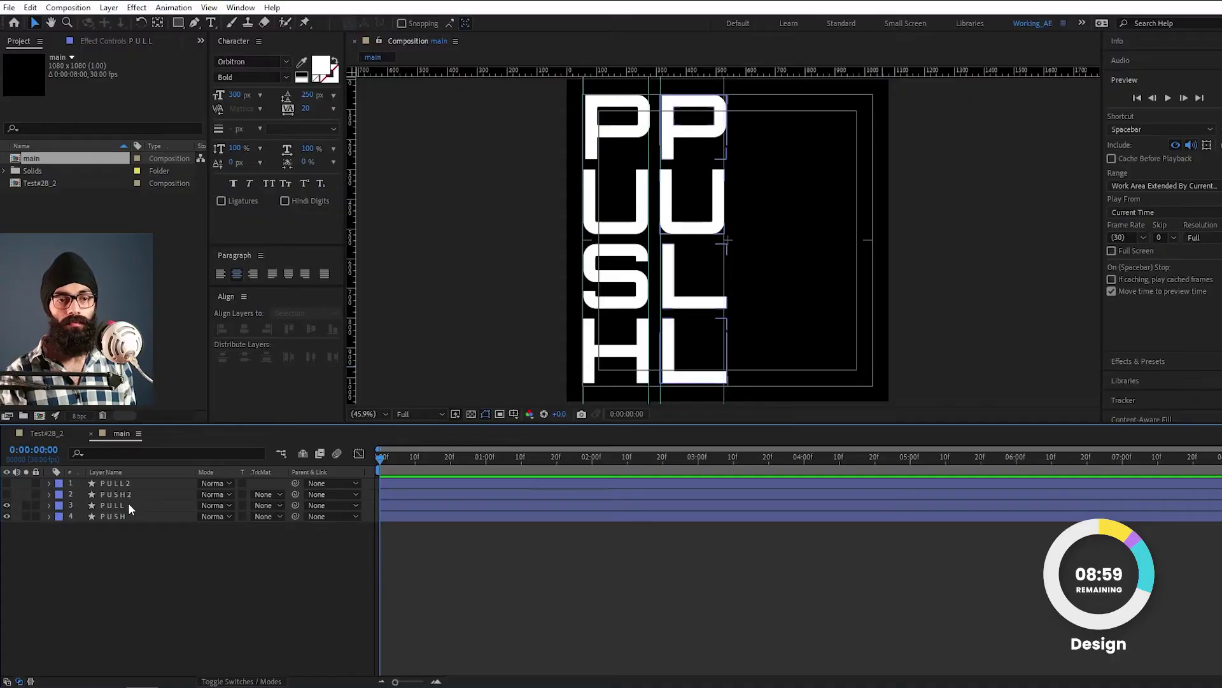
# - Duplicate the visible PULL and PUSH layers again, stack the copies together, and move them horizontally to the composition's right half
pyautogui.click(128, 503)
pyautogui.keyDown('ctrl'); pyautogui.click(142, 514); pyautogui.keyUp('ctrl')
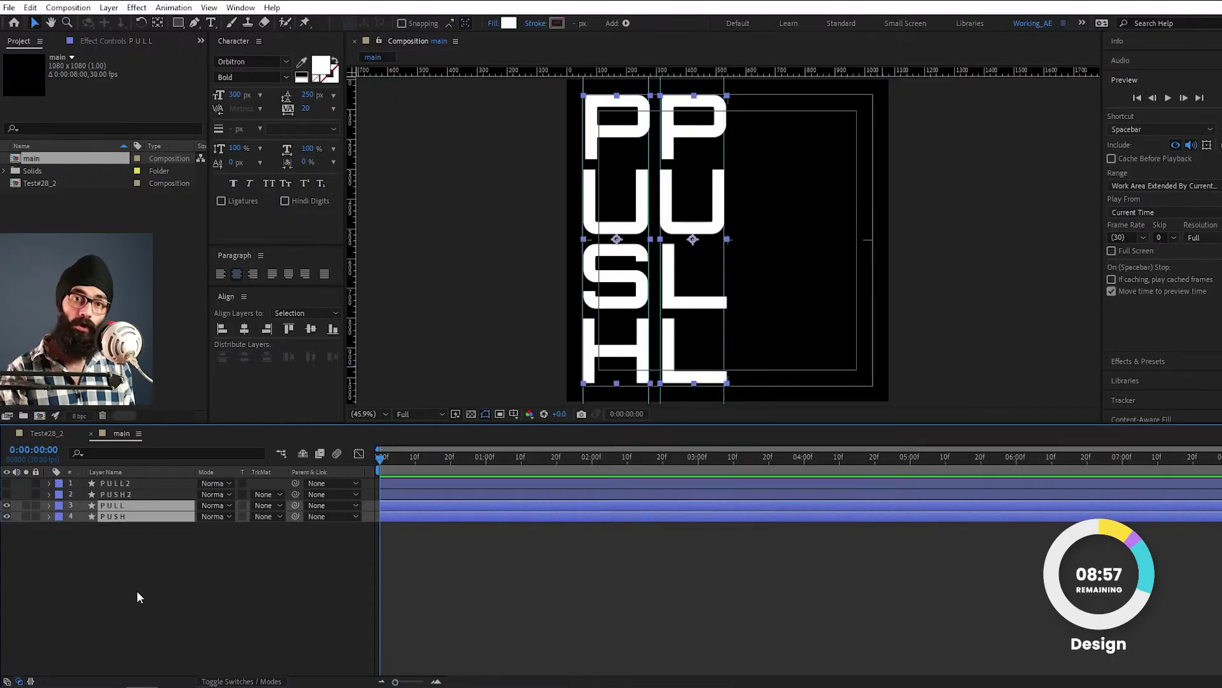
pyautogui.hotkey('ctrl', 'd')
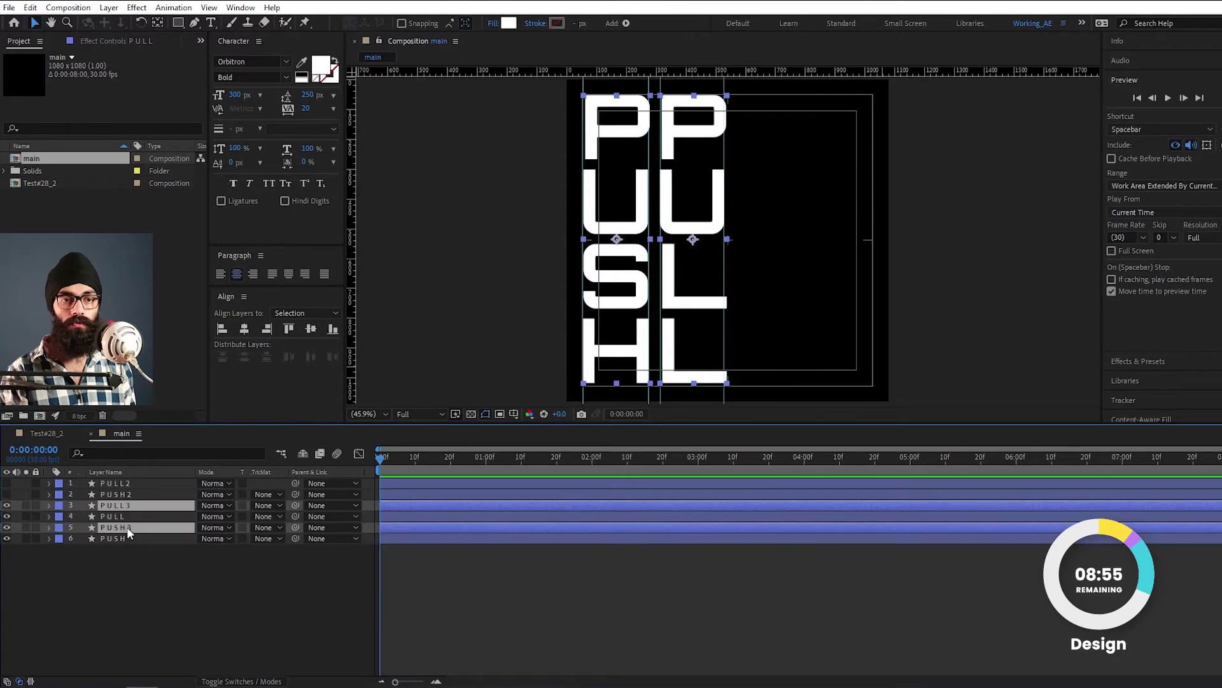
pyautogui.moveTo(127, 526); pyautogui.dragTo(125, 519)
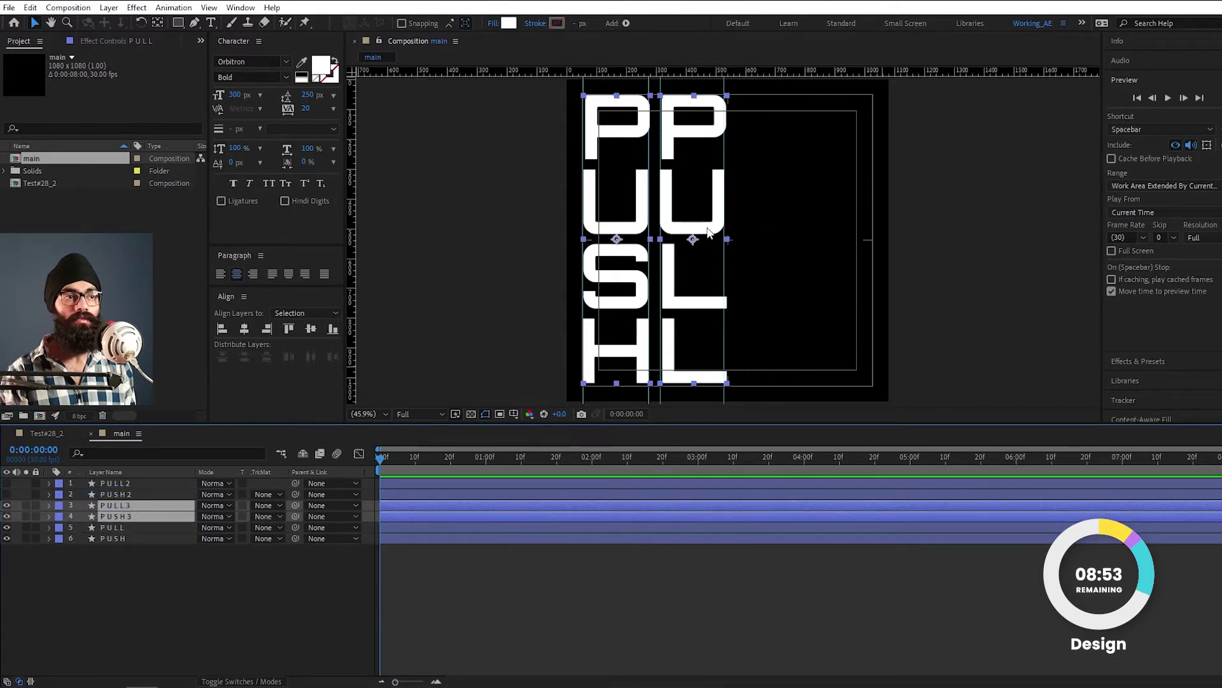
pyautogui.moveTo(697, 230); pyautogui.dragTo(843, 227)
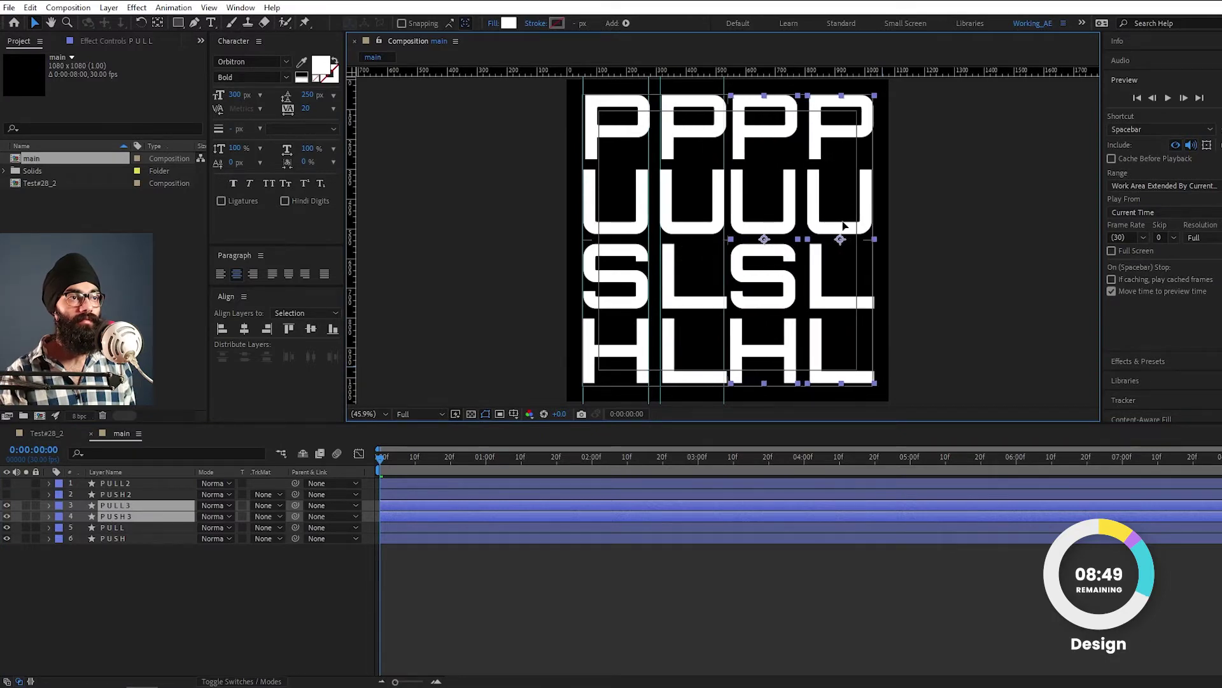
# - Hide the original PULL and PUSH layers and place vertical guides along the edges of the moved copies
pyautogui.click(6, 528)
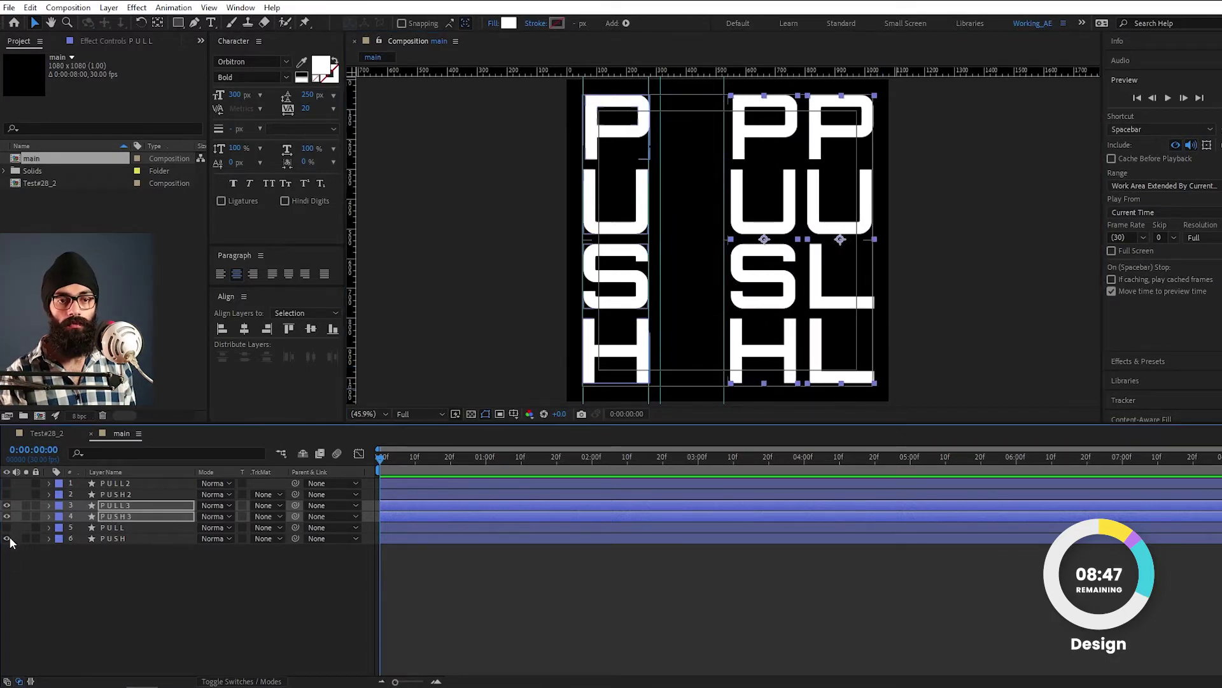
pyautogui.click(6, 538)
pyautogui.press('`')
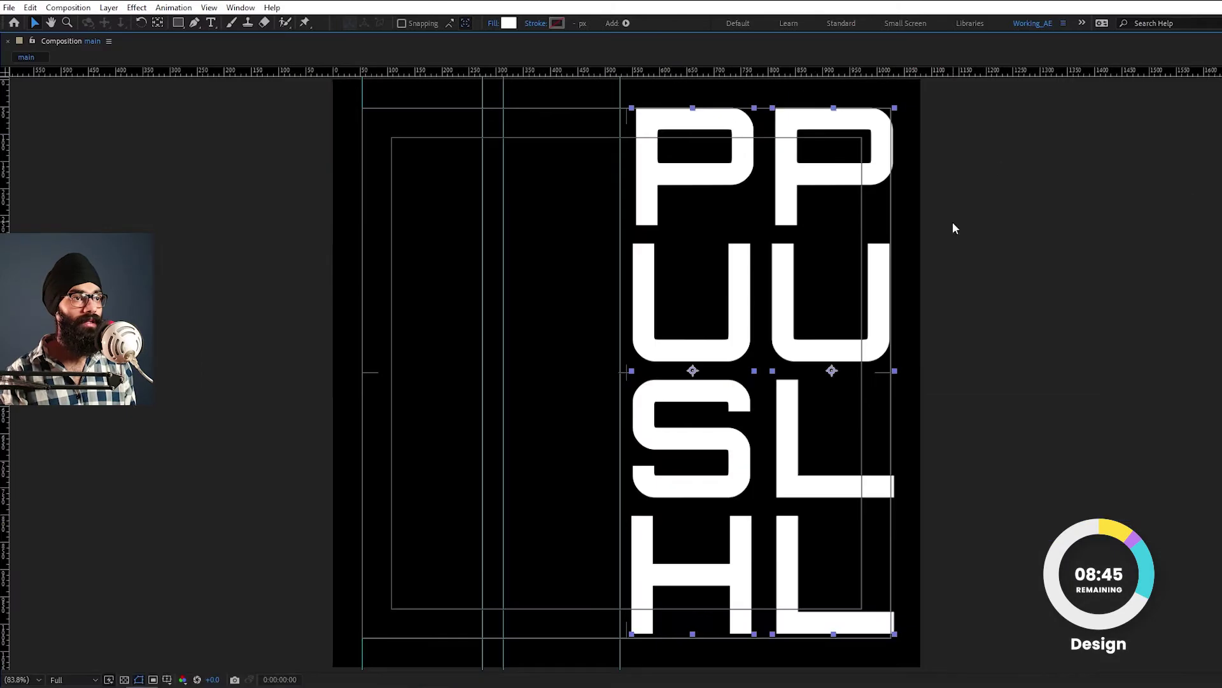
pyautogui.moveTo(873, 301); pyautogui.dragTo(879, 296)
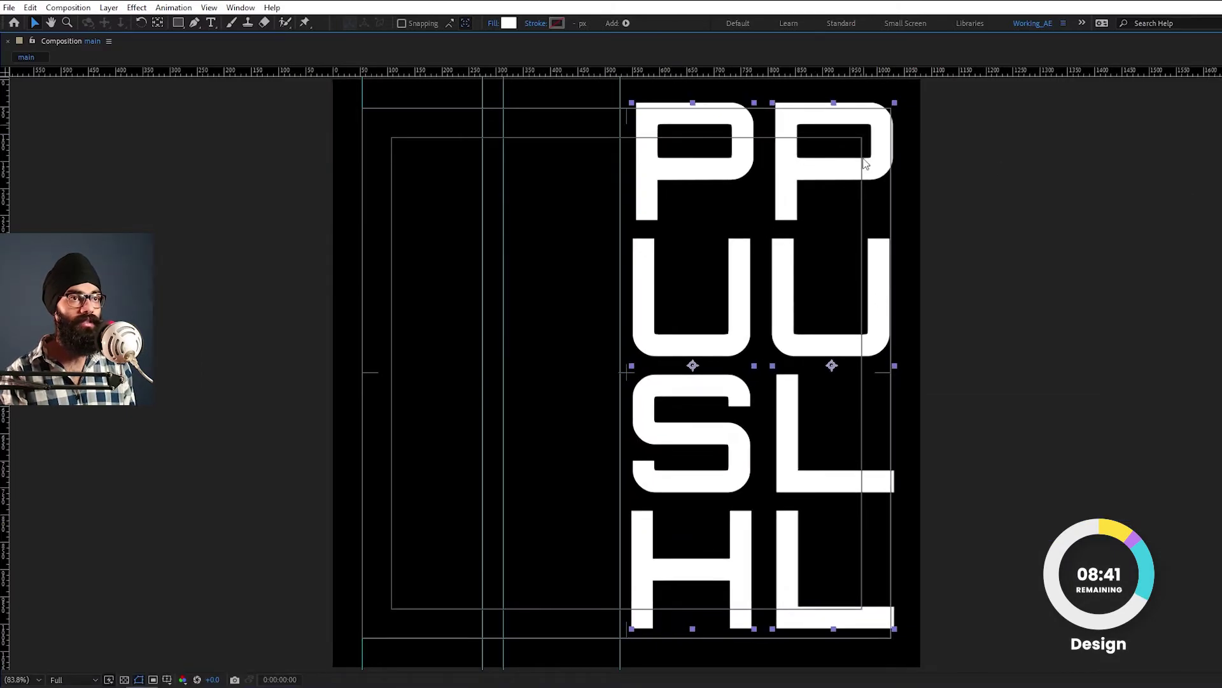
pyautogui.click(1023, 243)
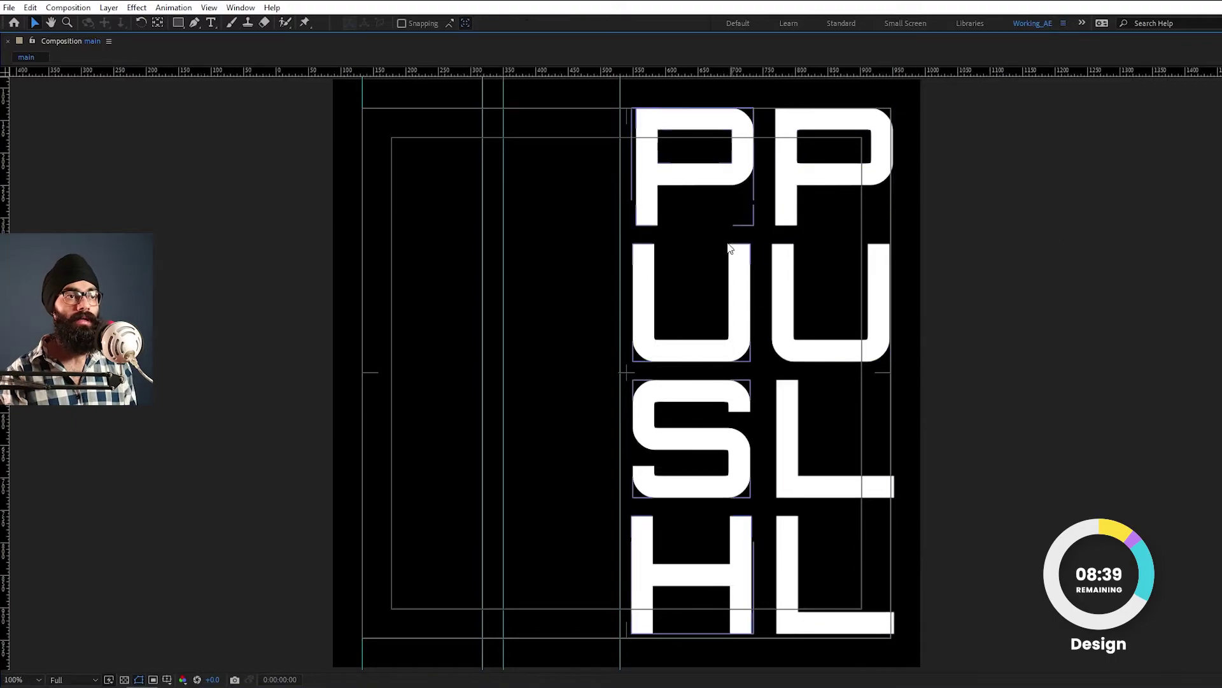
pyautogui.scroll(3, 730, 248)
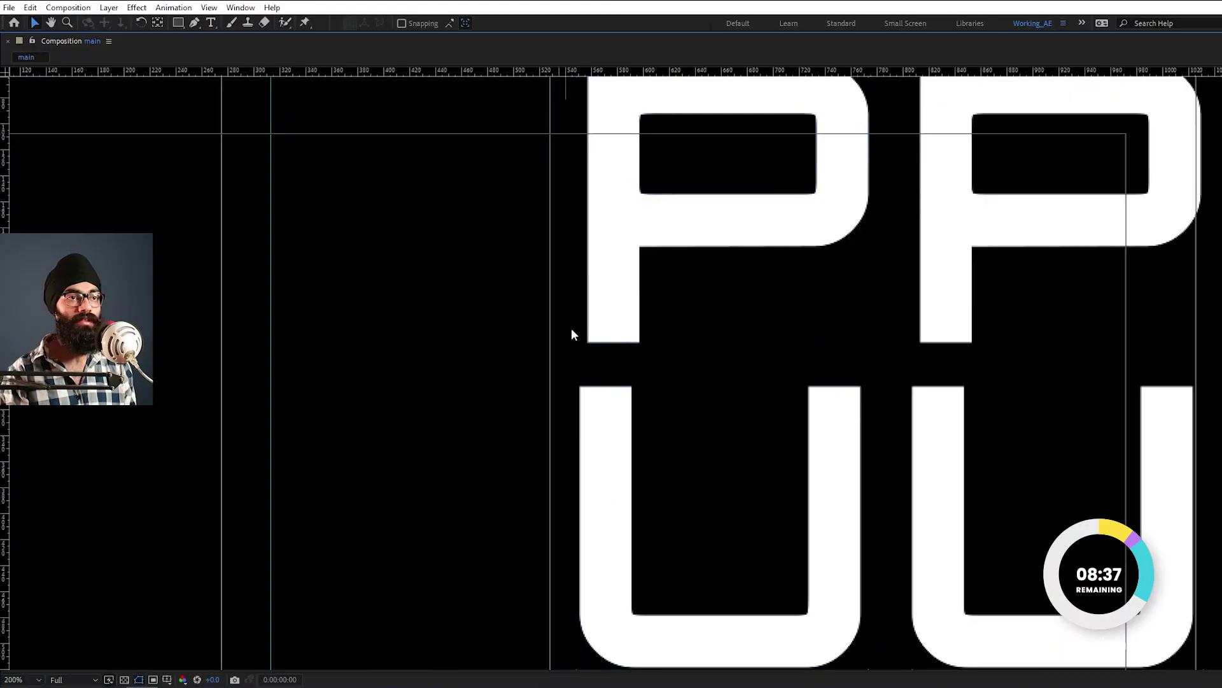
pyautogui.scroll(-3, 571, 334)
pyautogui.scroll(-5, 640, 363)
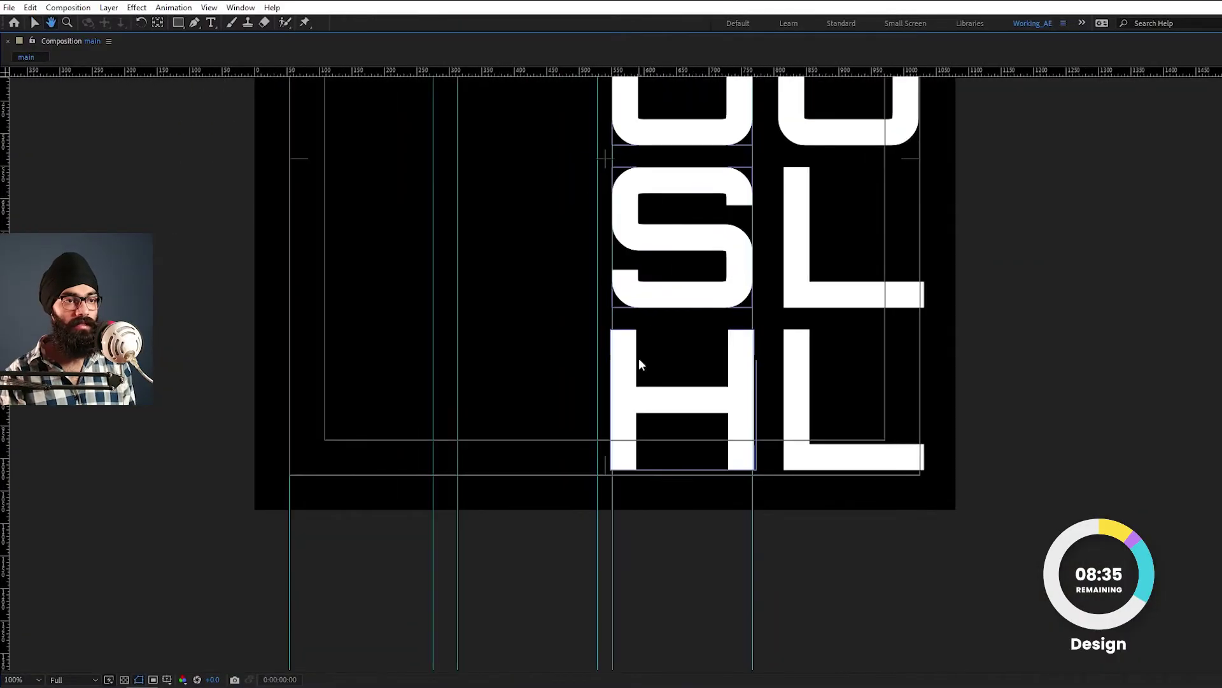
pyautogui.scroll(3, 640, 363)
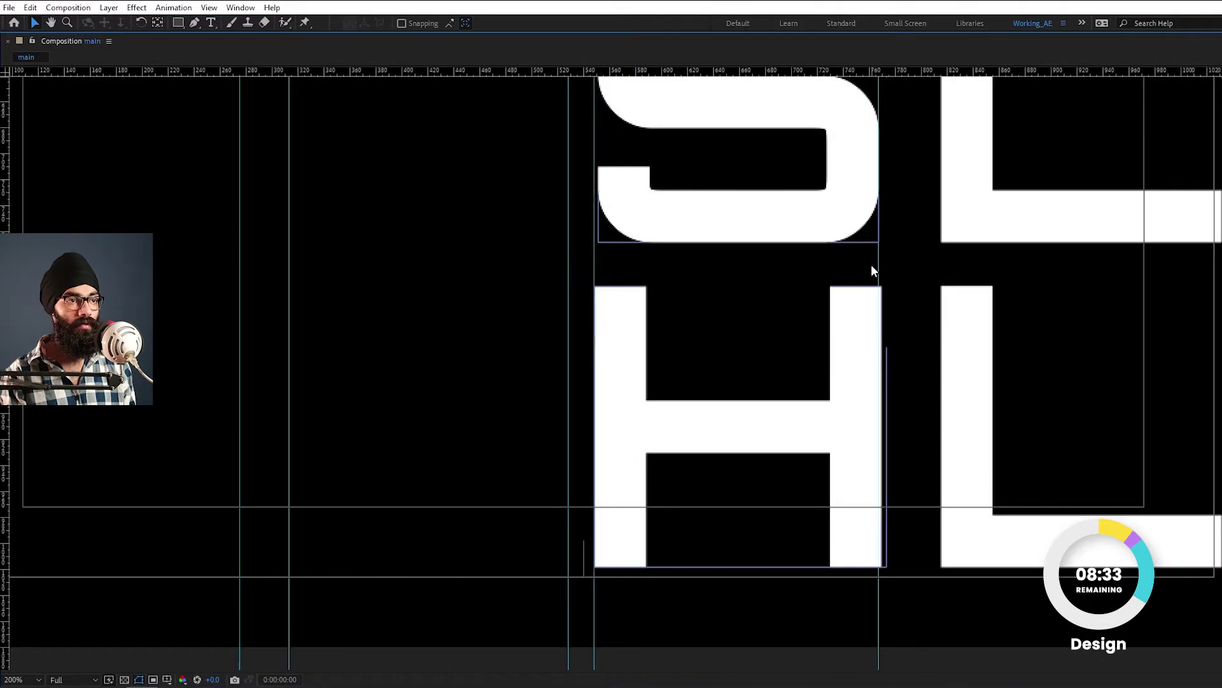
pyautogui.scroll(-5, 628, 545)
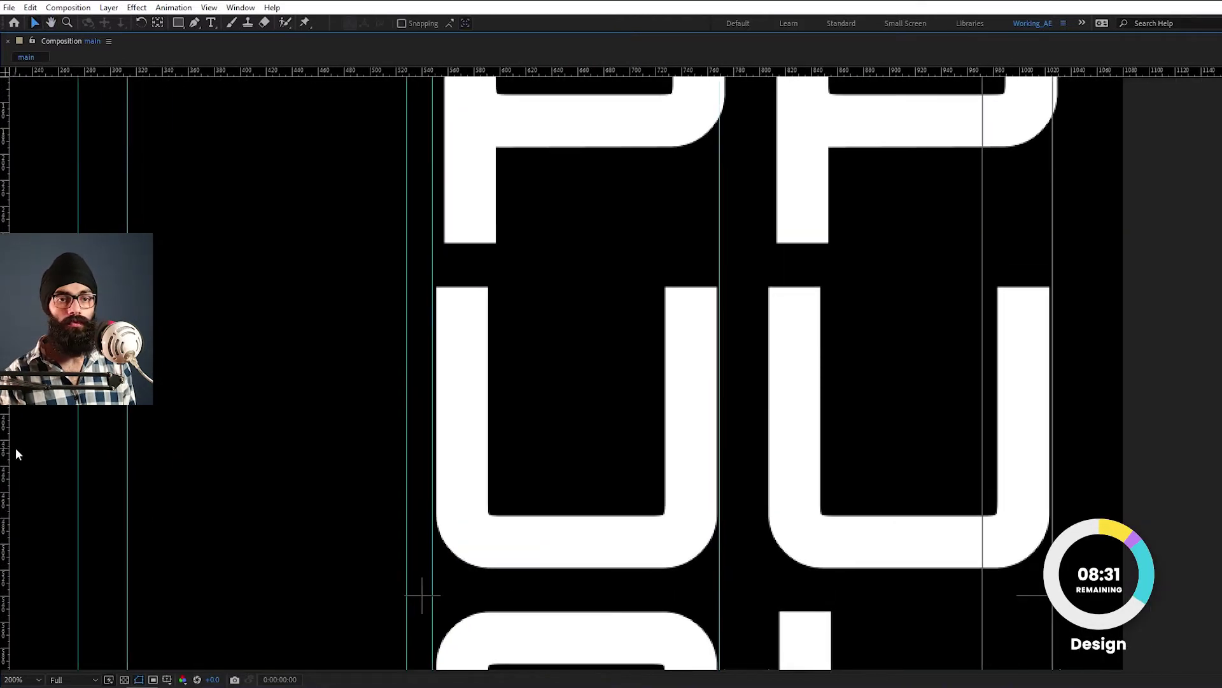
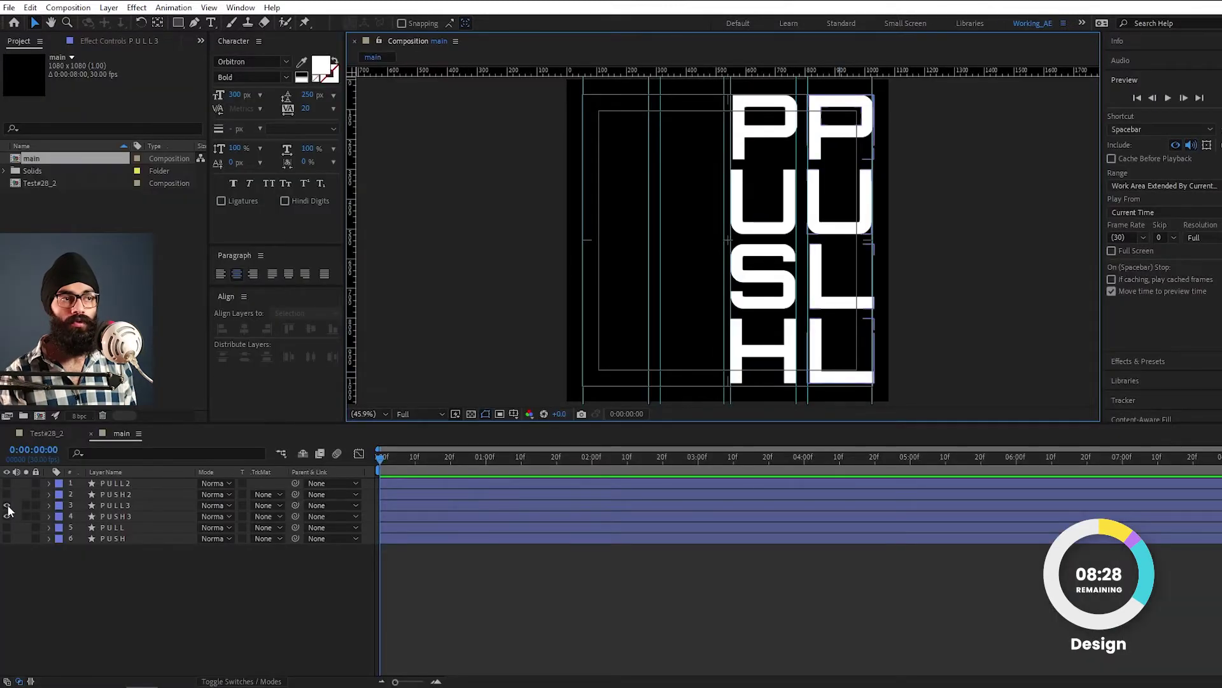
# - Hide the P U L L 3 and P U S H 3 layers and show the original PULL and PUSH layers
pyautogui.click(8, 505)
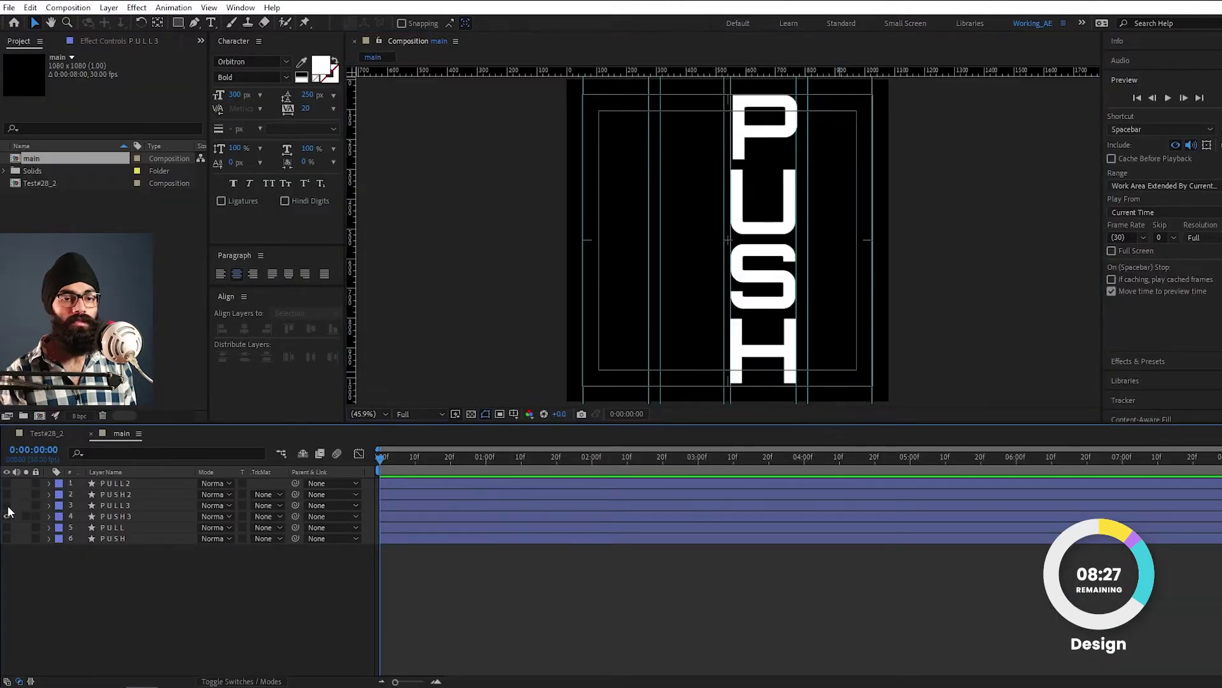
pyautogui.click(8, 516)
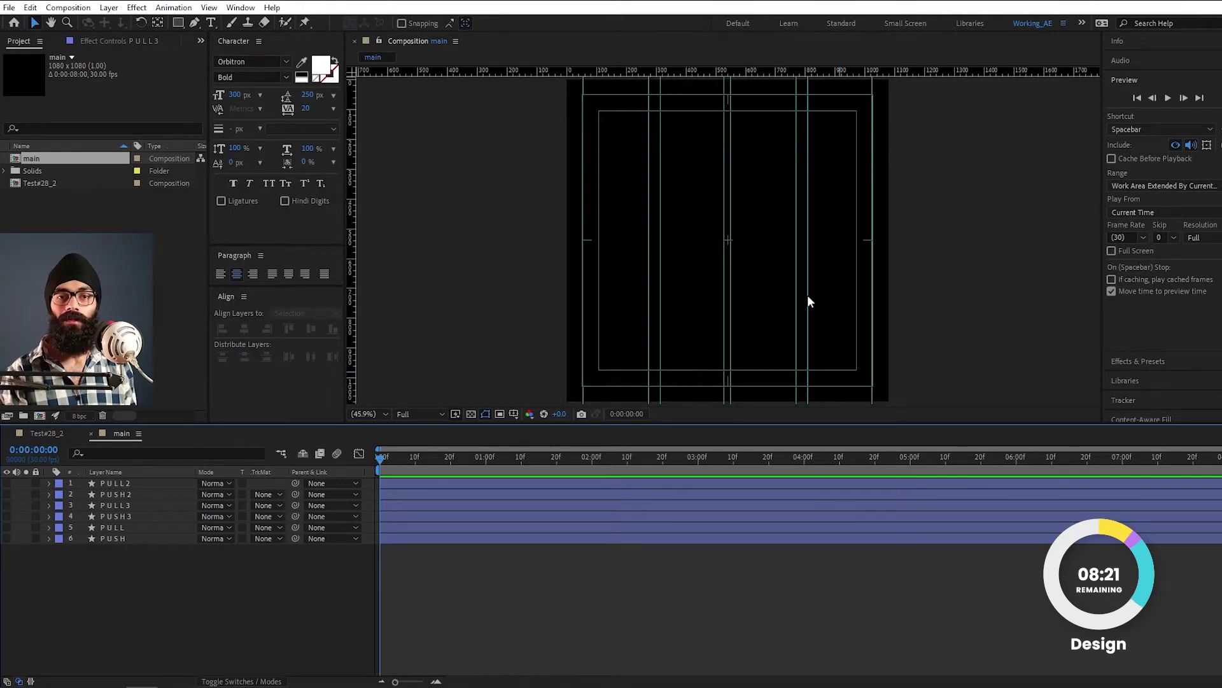
pyautogui.click(6, 527)
pyautogui.click(6, 538)
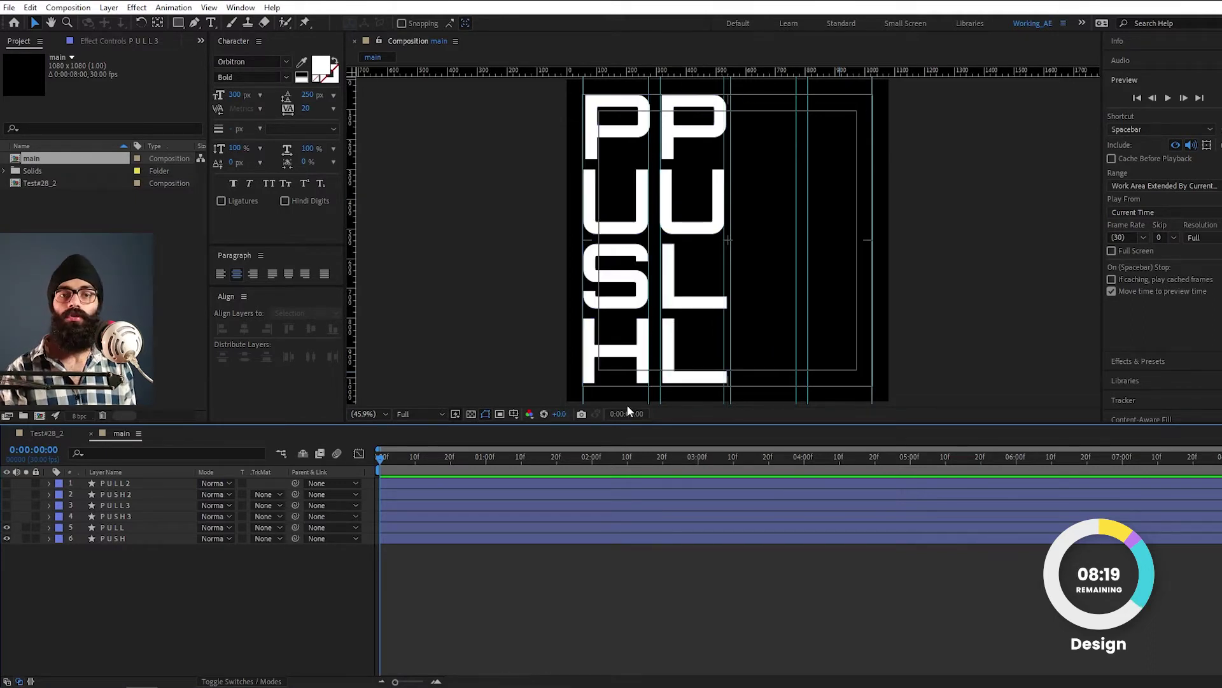
pyautogui.click(602, 465)
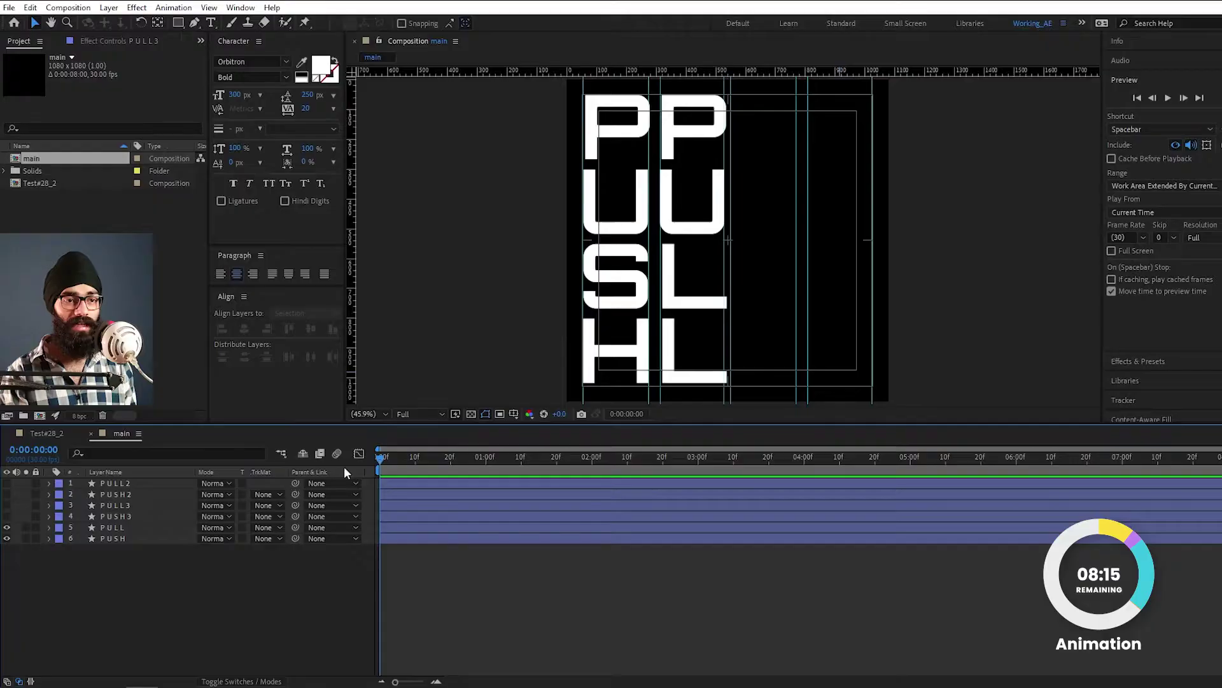
# - Keyframe the PULL layer's position at frame 0 and, at frame 20, move it right to the far guides; return to frame 0
pyautogui.click(120, 529)
pyautogui.press('p')
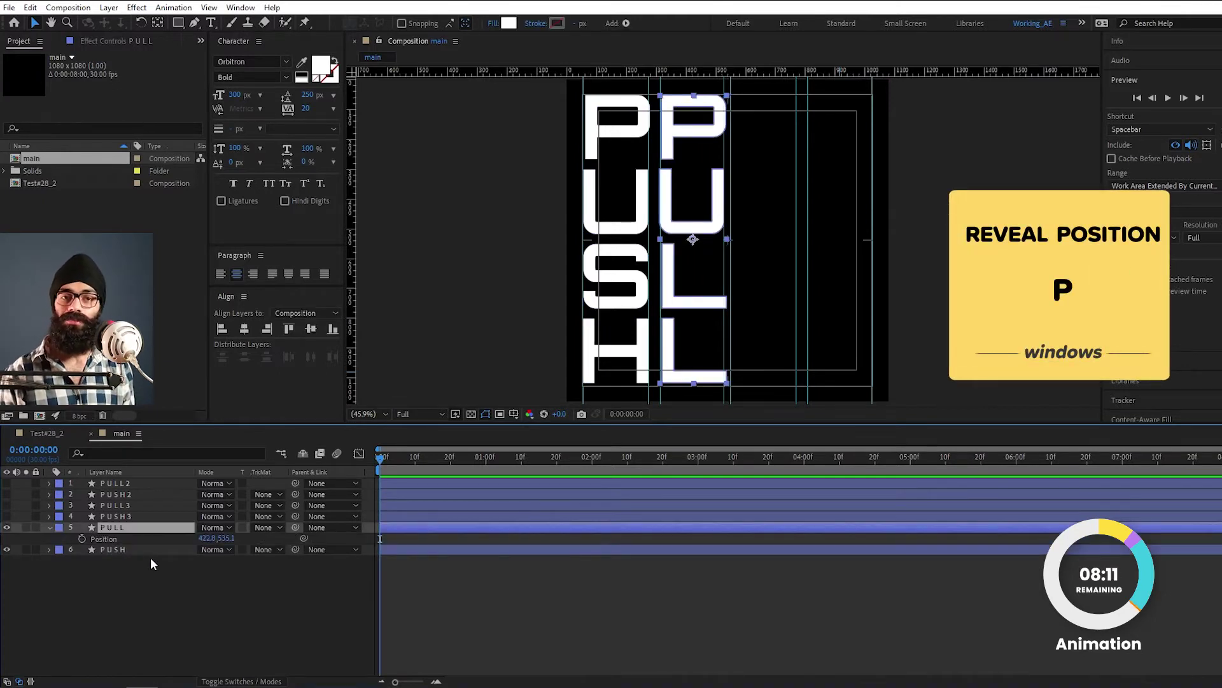
pyautogui.click(83, 538)
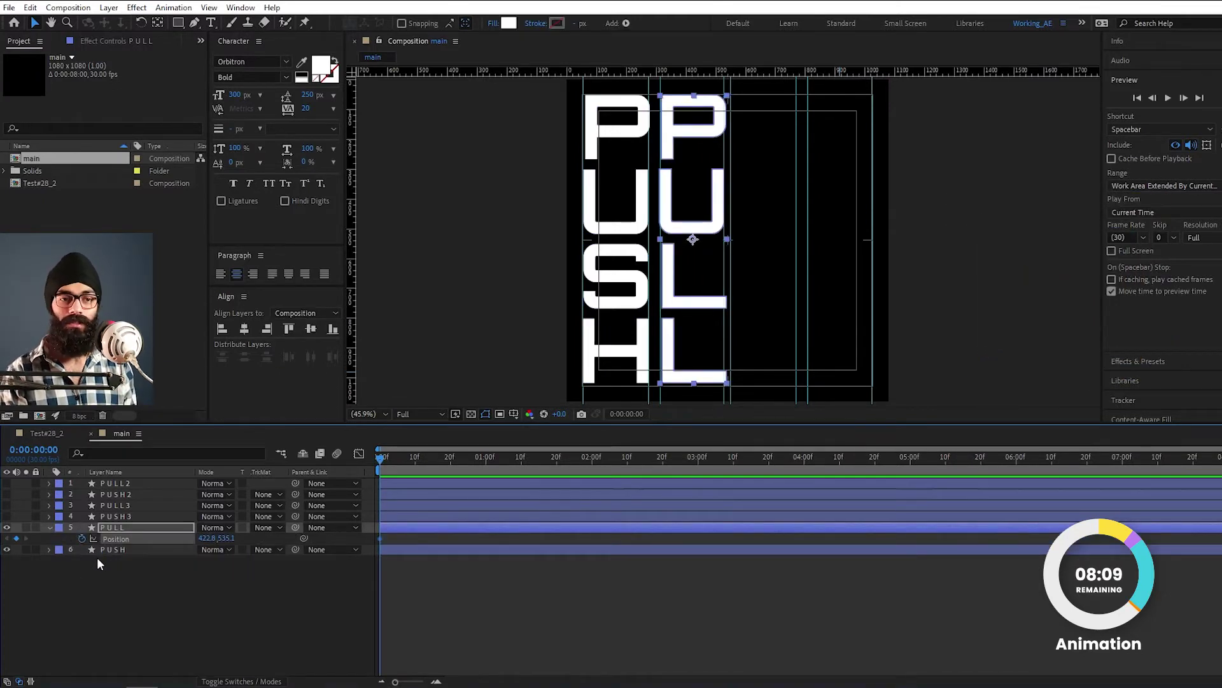
pyautogui.hotkey('shift', 'pagedown')
pyautogui.hotkey('shift', 'pagedown')
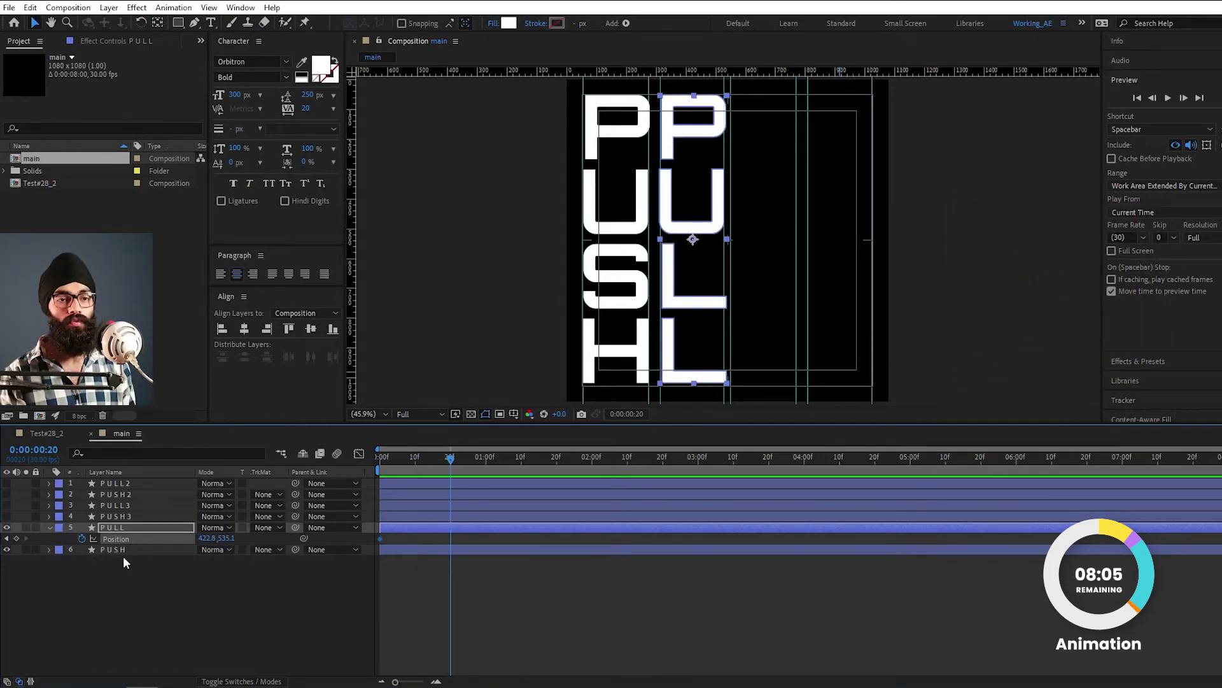
pyautogui.moveTo(733, 200); pyautogui.dragTo(866, 212)
pyautogui.scroll(4, 859, 210)
pyautogui.hotkey('shift', '/')
pyautogui.moveTo(381, 471)
pyautogui.mouseDown()
pyautogui.moveTo(449, 473)
pyautogui.moveTo(380, 473)
pyautogui.mouseUp()
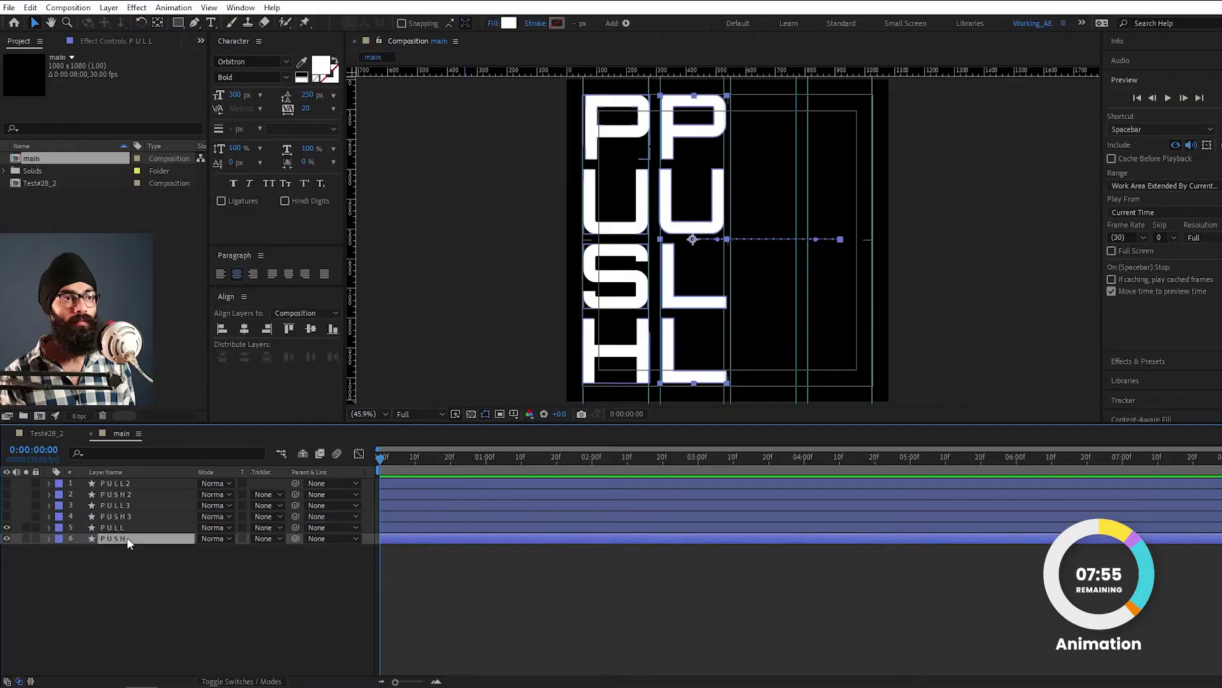
# - Filter the PUSH layer's properties by "path" to reveal the path of each letter
pyautogui.click(127, 537)
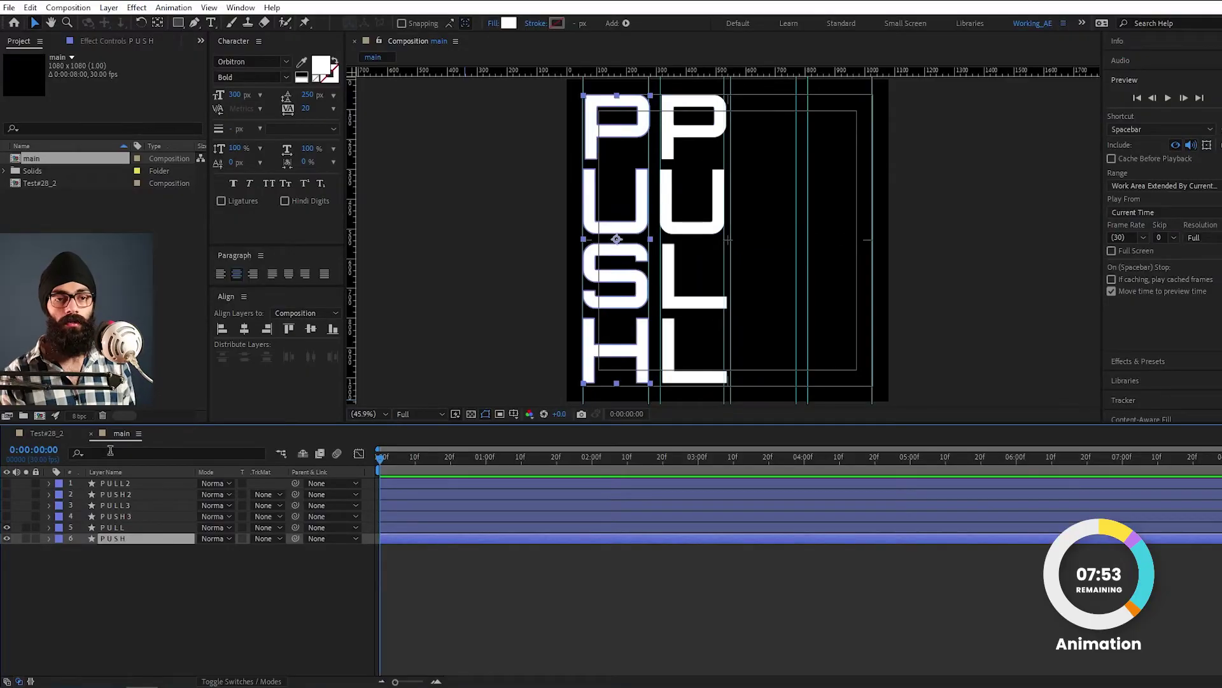
pyautogui.click(133, 453)
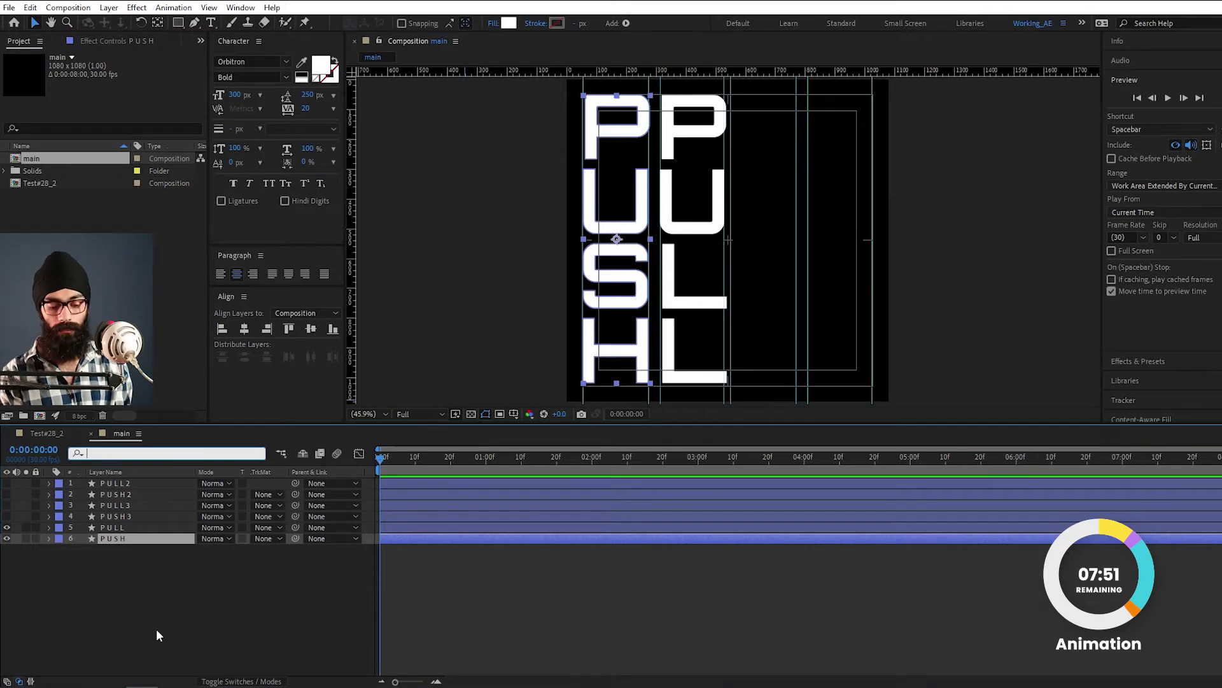
pyautogui.write('path')
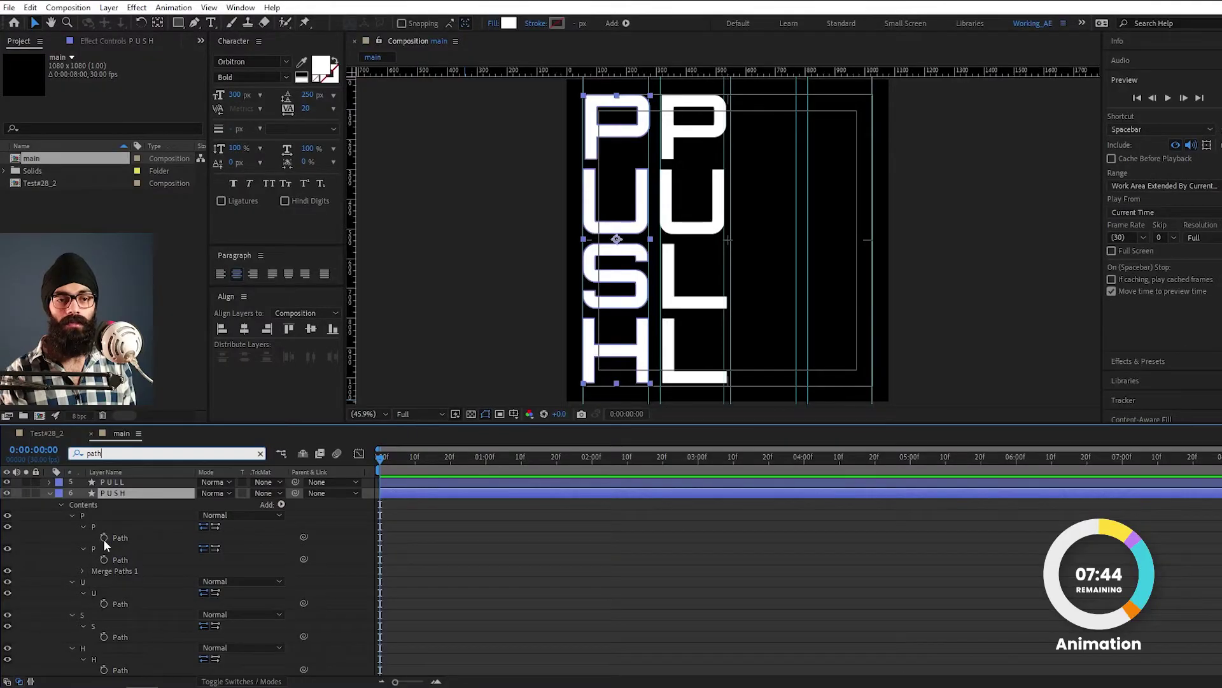
pyautogui.press('Return')
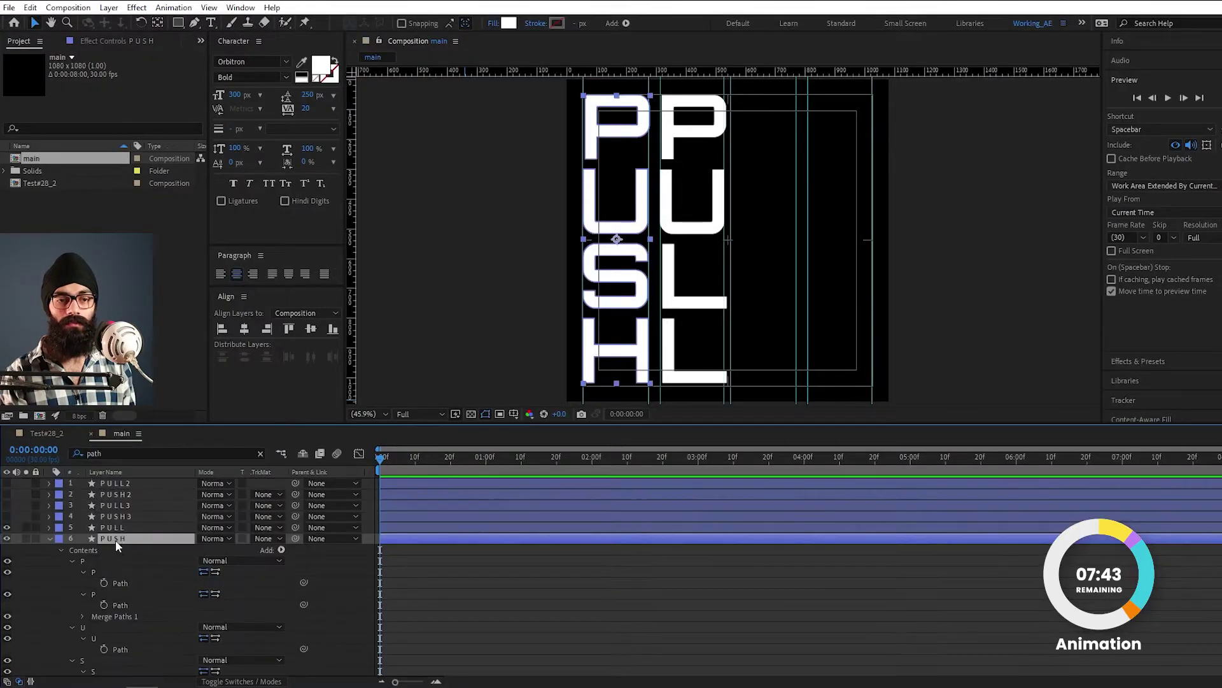
# - Set a path keyframe at frame 0 for every letter of the PUSH layer, including both P shapes
pyautogui.click(104, 592)
pyautogui.click(104, 604)
pyautogui.scroll(-1, 135, 599)
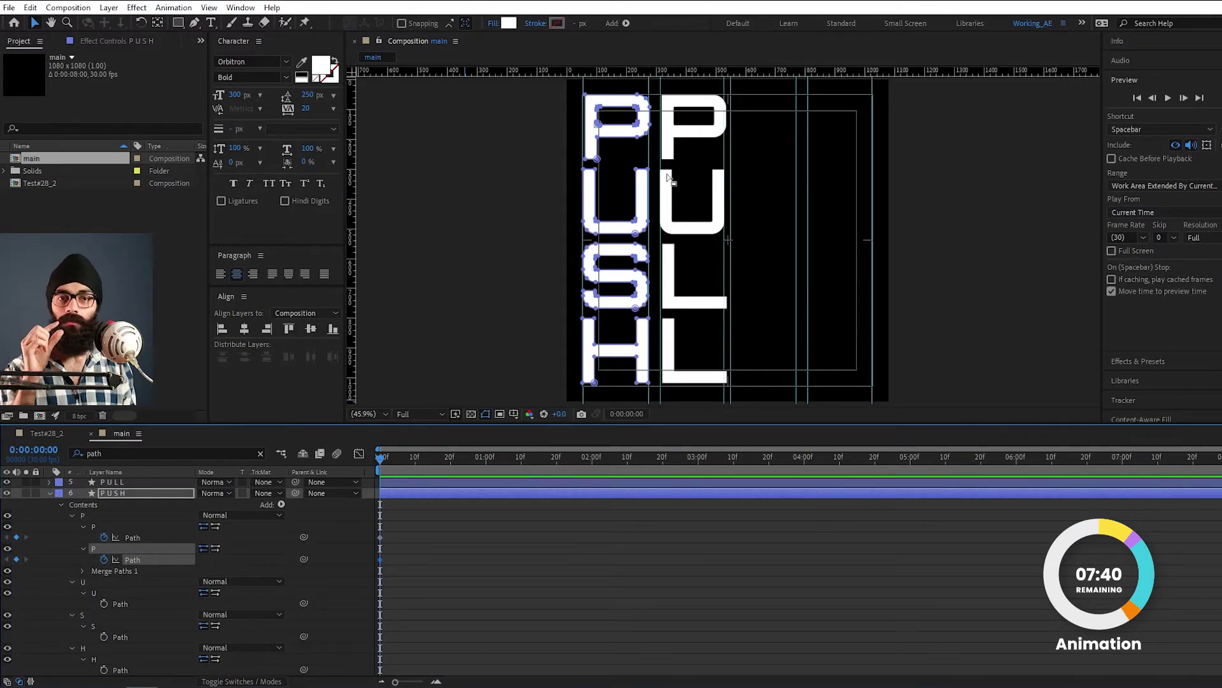
pyautogui.click(103, 603)
pyautogui.click(104, 636)
pyautogui.click(105, 671)
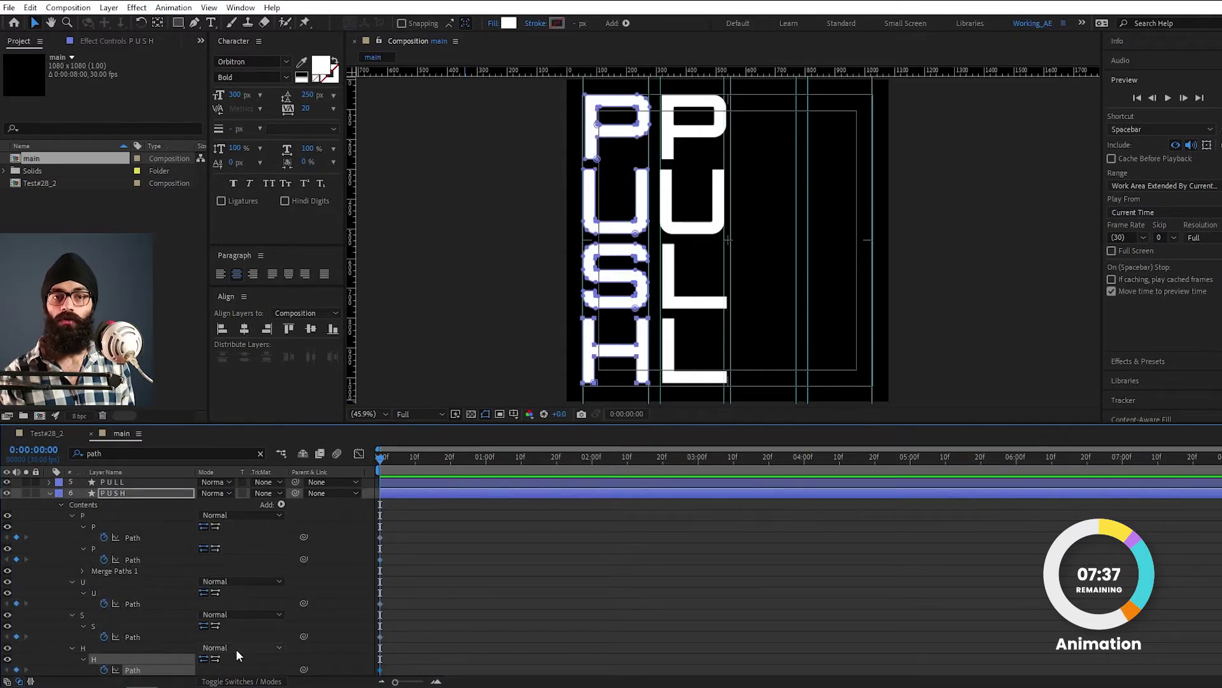
# - At frame 20, stretch the right-side points of the PUSH letters out to the guide just before PULL, and preview the motion
pyautogui.hotkey('shift', 'pagedown')
pyautogui.hotkey('shift', 'pagedown')
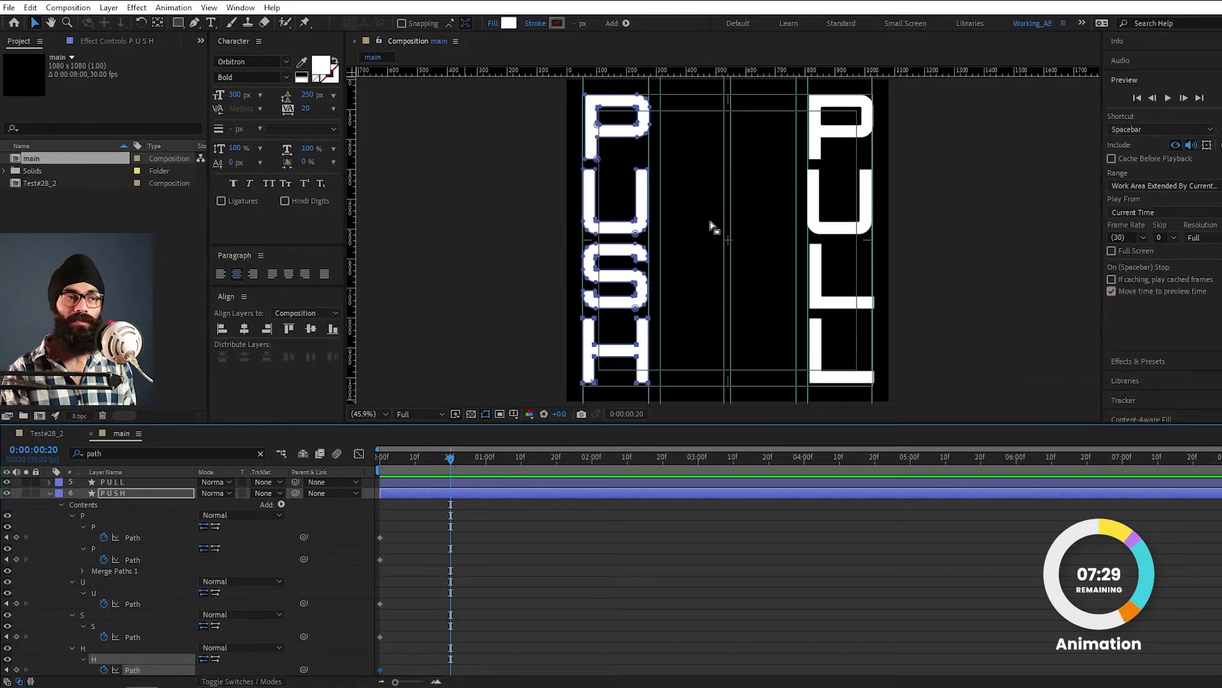
pyautogui.press('`')
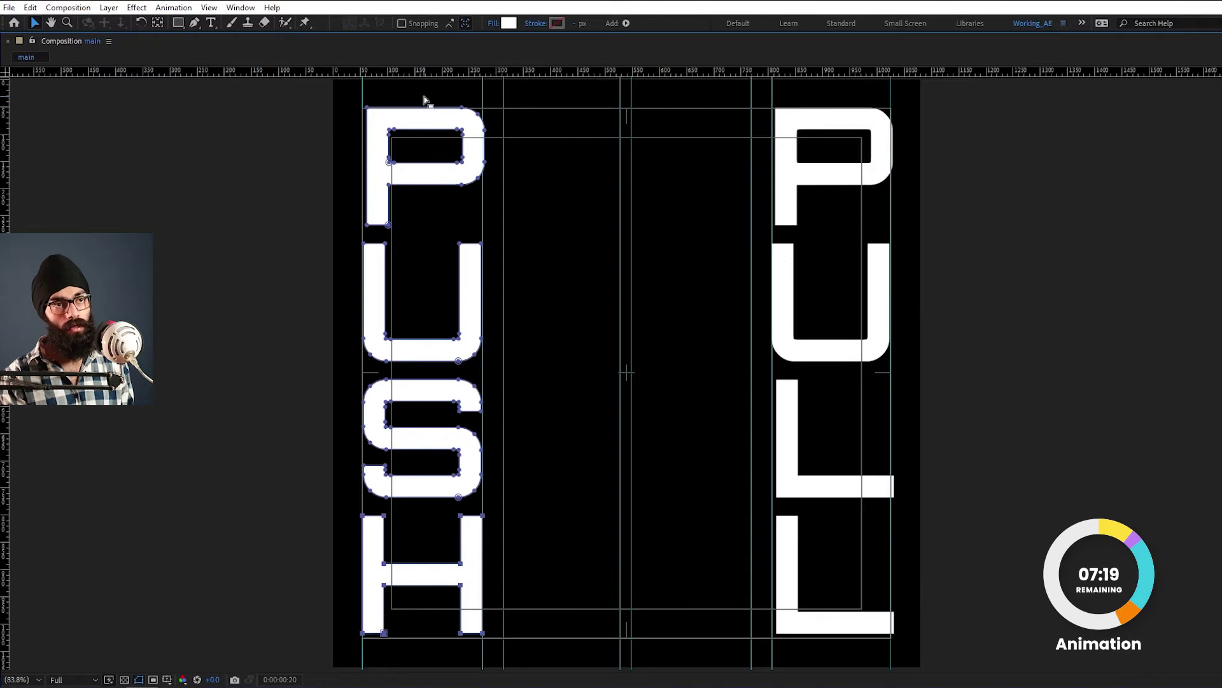
pyautogui.moveTo(435, 123); pyautogui.dragTo(524, 658)
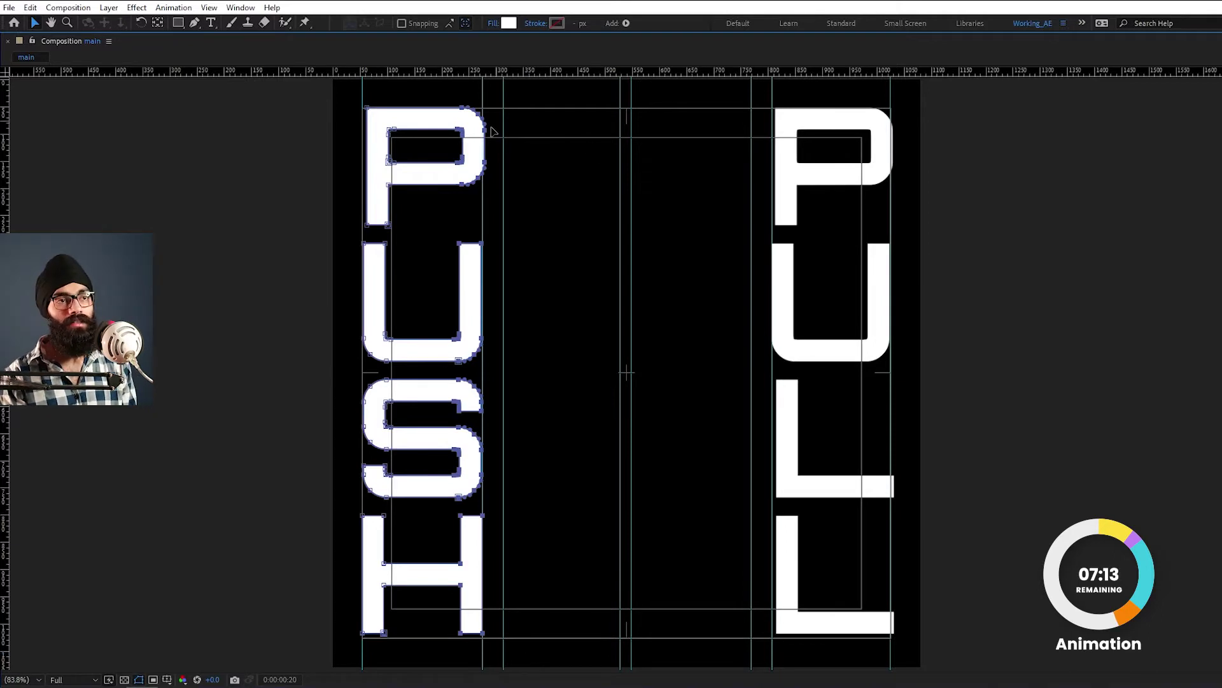
pyautogui.moveTo(487, 133); pyautogui.dragTo(749, 155)
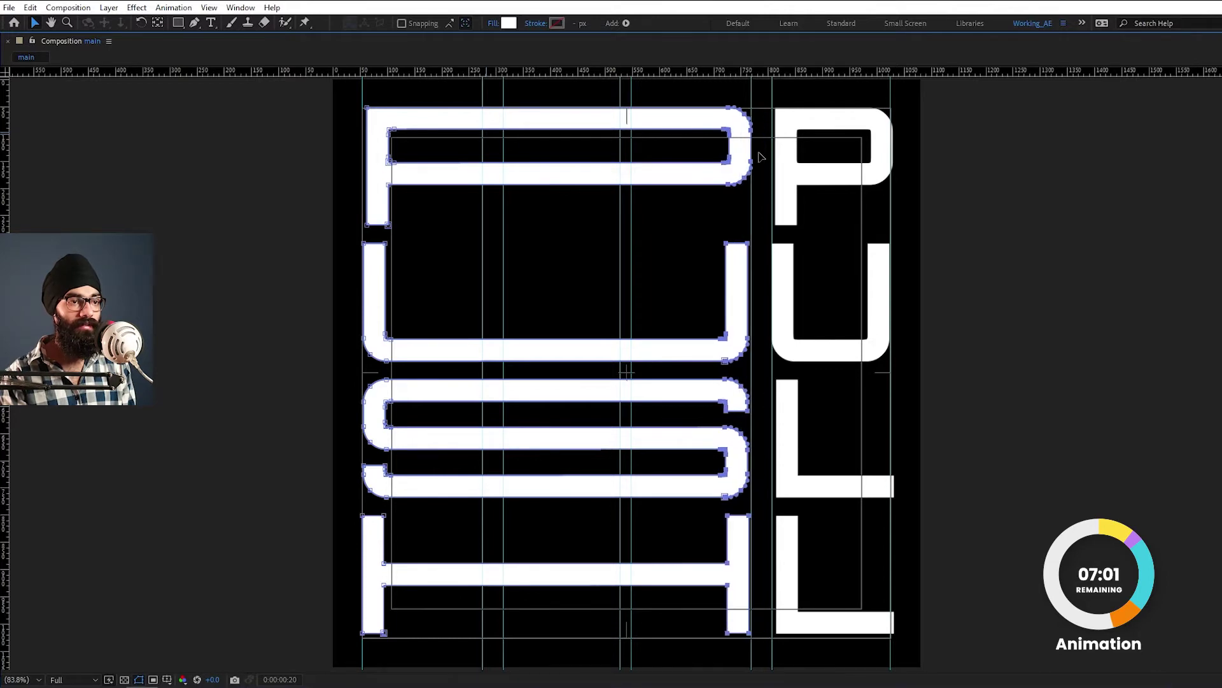
pyautogui.scroll(3, 663, 292)
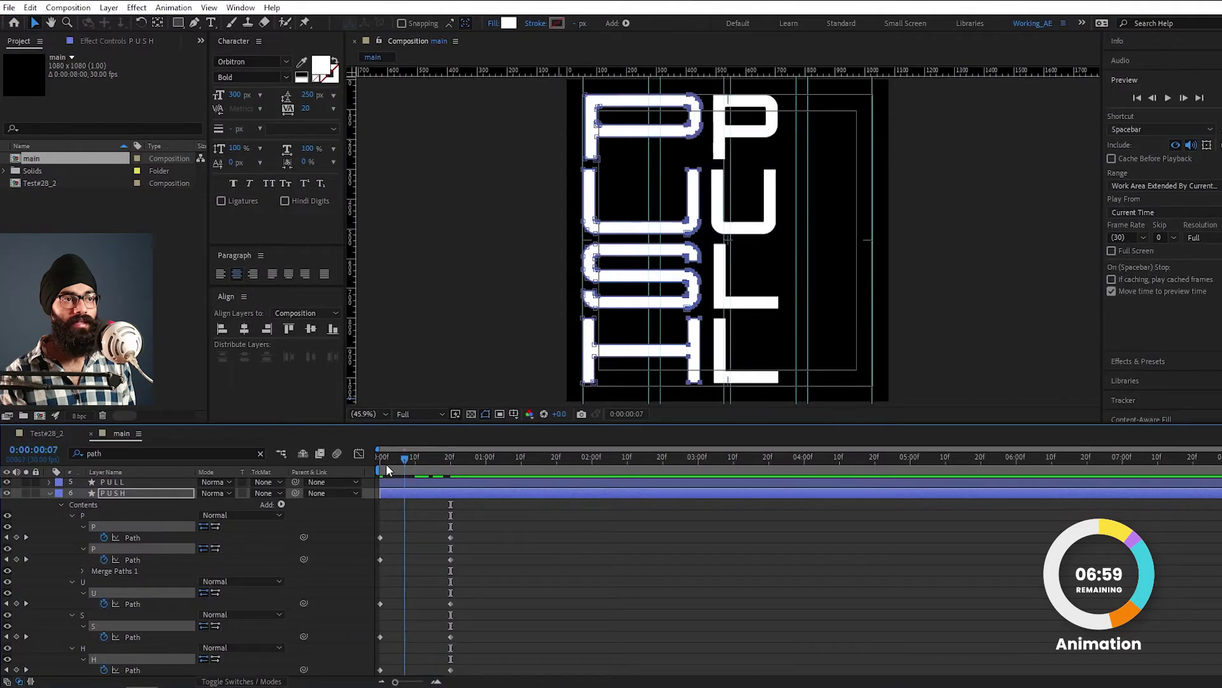
pyautogui.click(386, 464)
pyautogui.press('space')
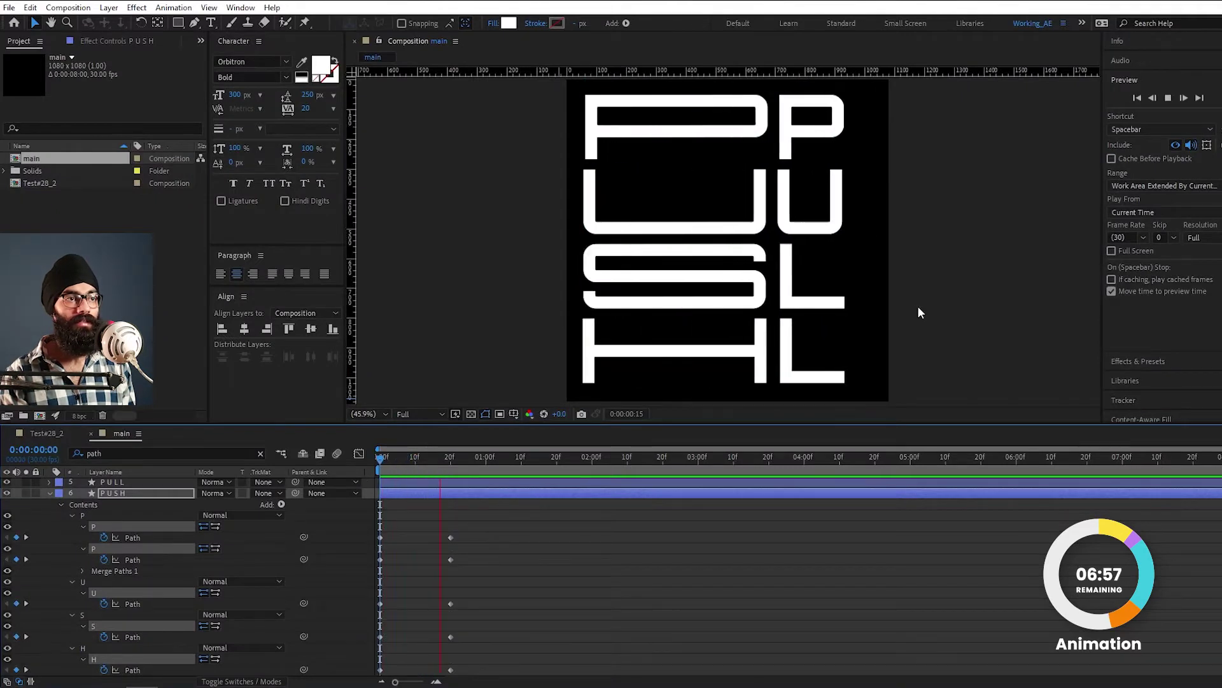
pyautogui.press('space')
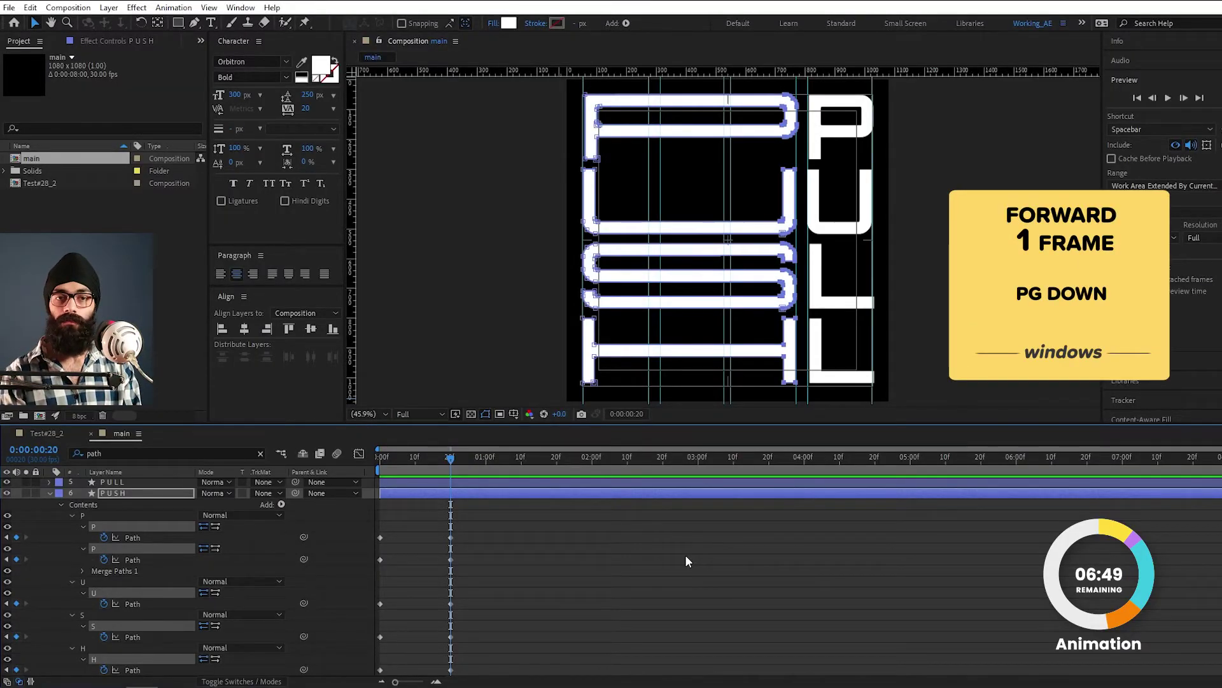
# - Reveal the PUSH layer's keyframes and copy its stretched path keyframes from frame 20 to frame 25
pyautogui.press('pagedown')
pyautogui.press('pagedown')
pyautogui.press('pagedown')
pyautogui.press('pagedown')
pyautogui.press('pagedown')
pyautogui.click(126, 490)
pyautogui.press('u')
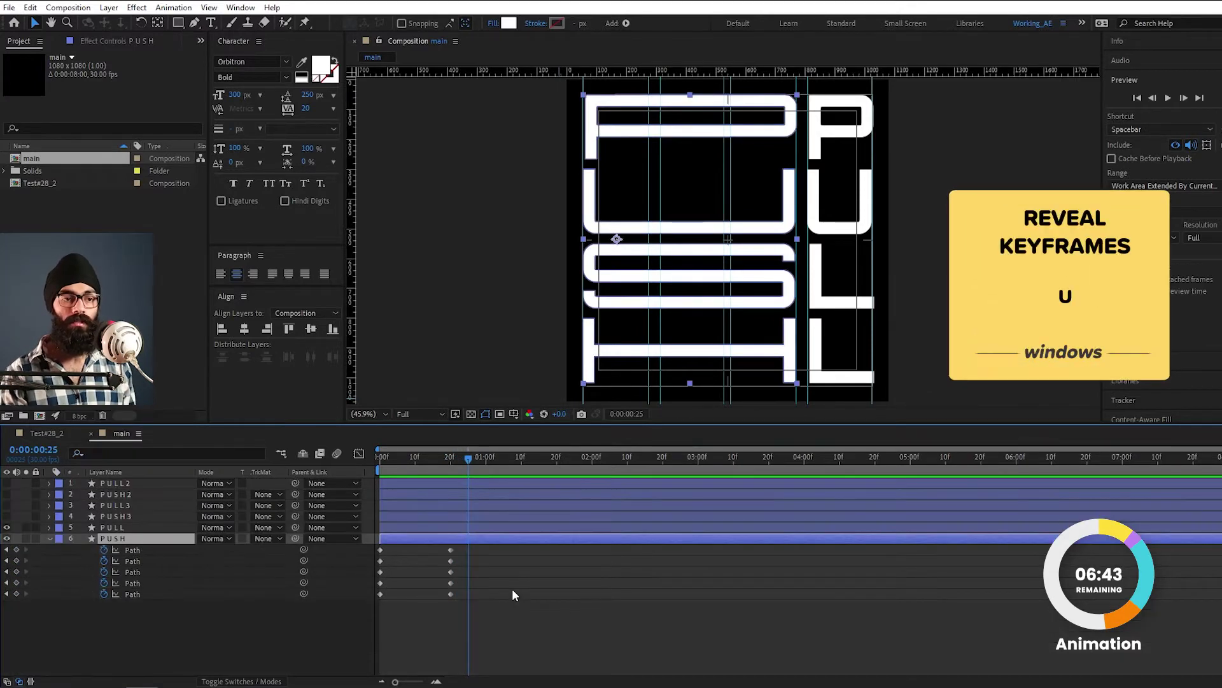
pyautogui.moveTo(463, 595); pyautogui.dragTo(440, 545)
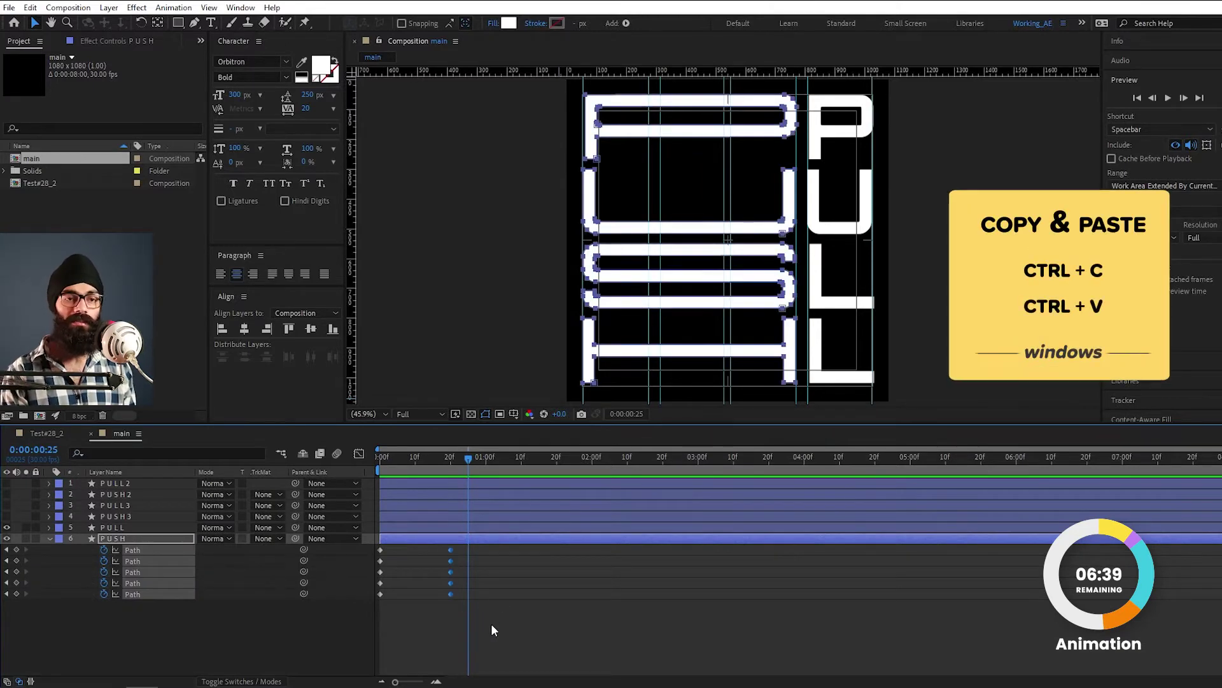
pyautogui.hotkey('ctrl', 'c')
pyautogui.hotkey('ctrl', 'v')
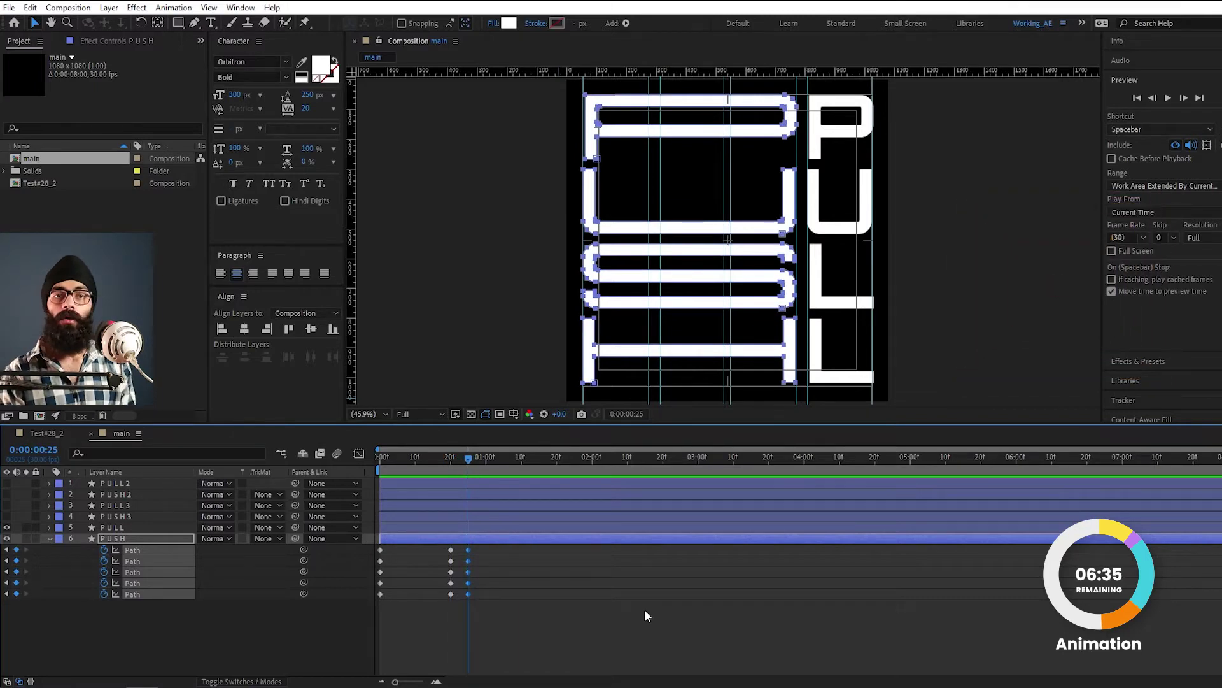
# - At 0:00:01:15, move the left-side points of the PUSH letters right to the inner guide, restoring their narrow width, and scrub the result
pyautogui.hotkey('shift', 'pagedown')
pyautogui.hotkey('shift', 'pagedown')
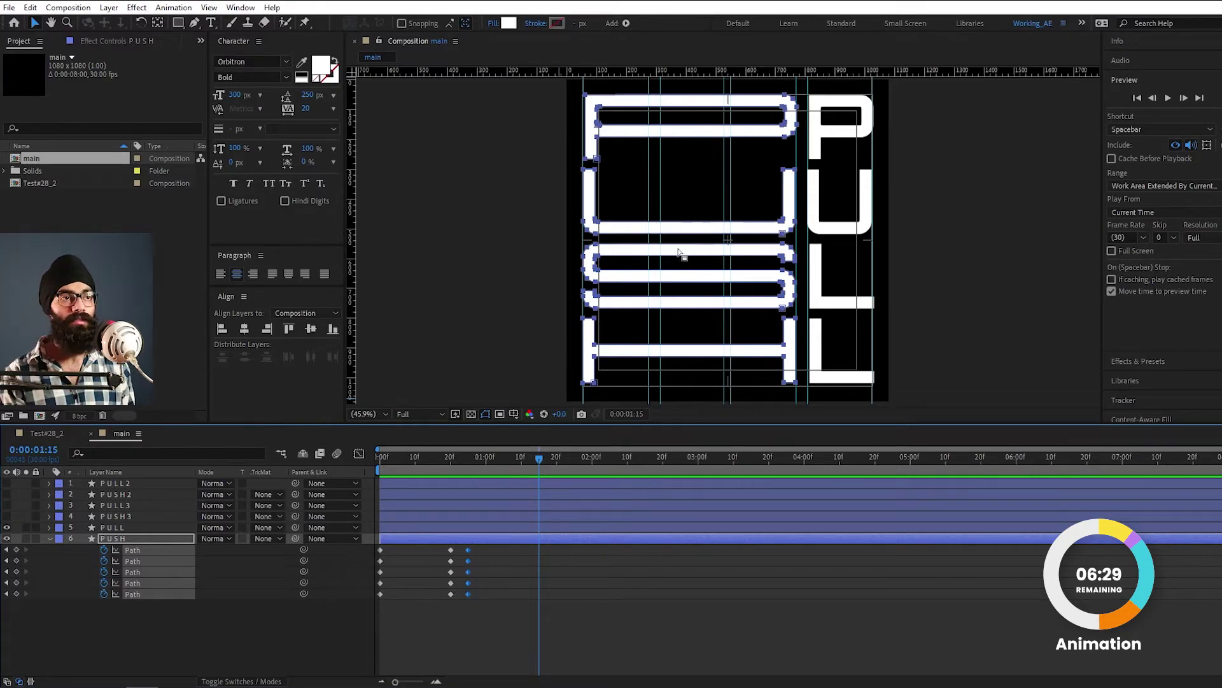
pyautogui.press('`')
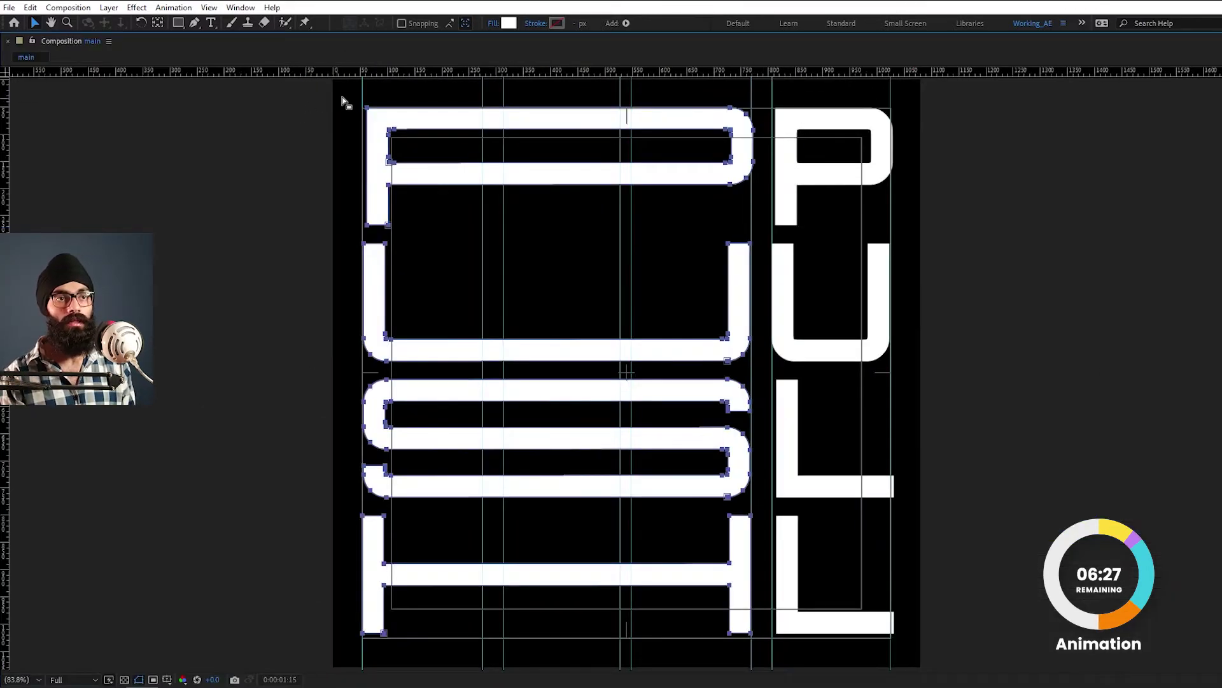
pyautogui.moveTo(343, 96); pyautogui.dragTo(423, 657)
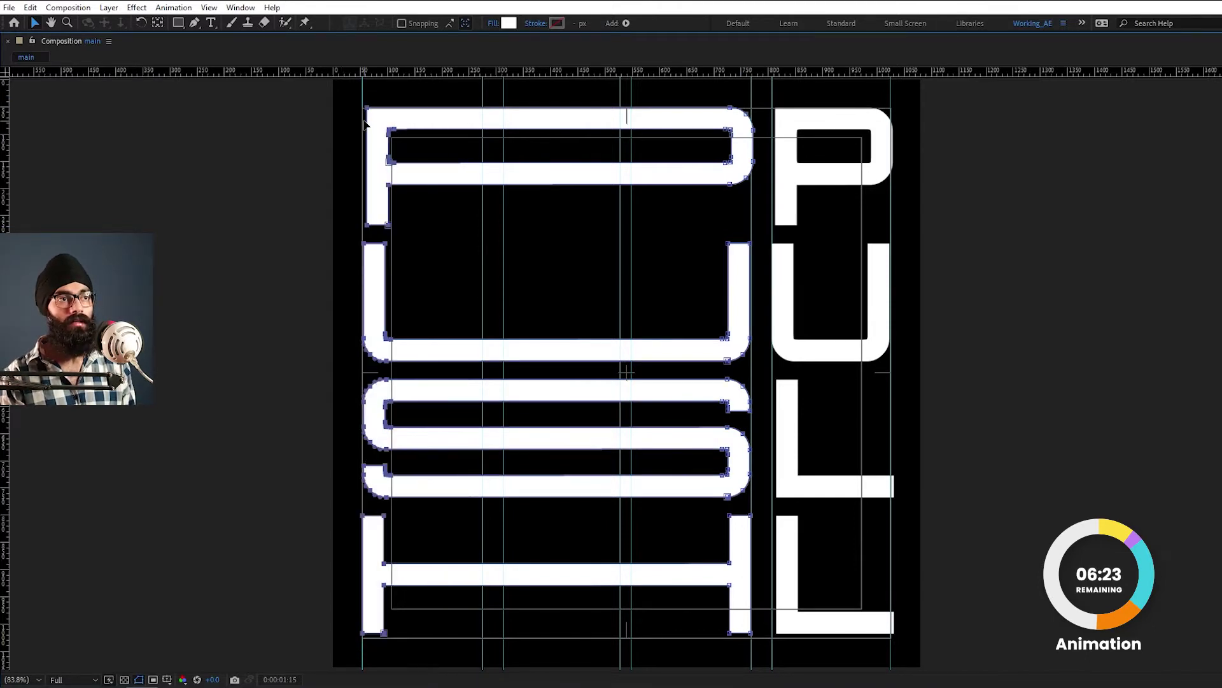
pyautogui.moveTo(368, 112); pyautogui.dragTo(632, 140)
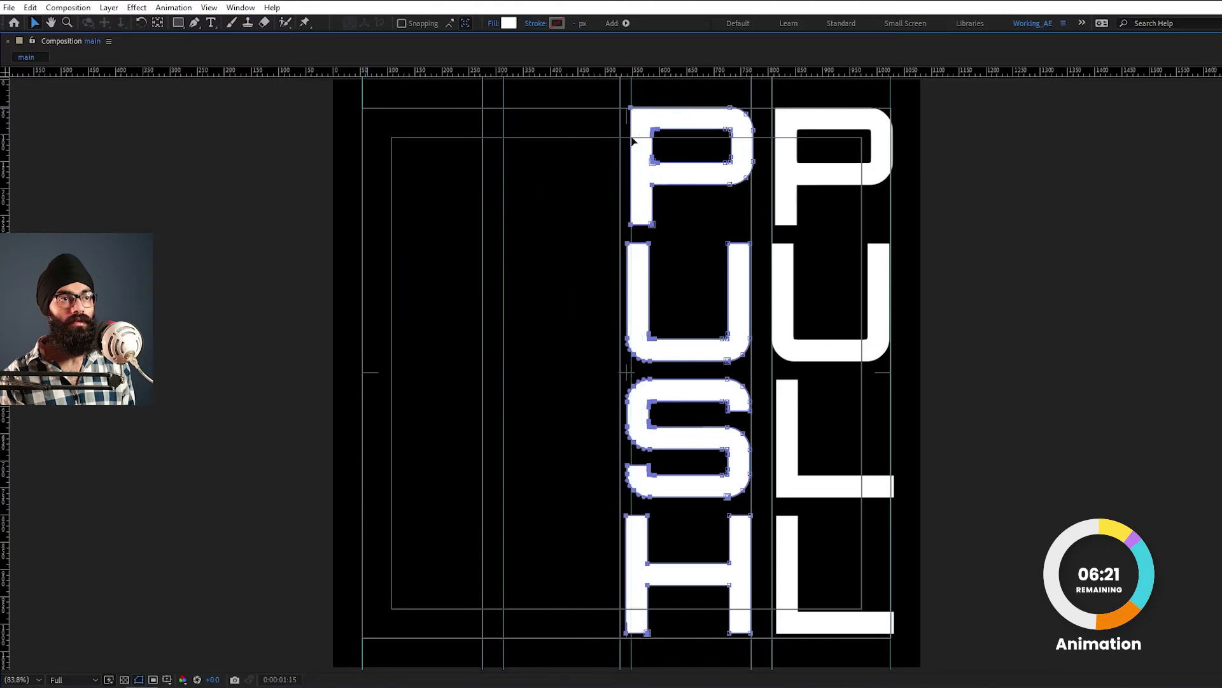
pyautogui.scroll(5, 633, 546)
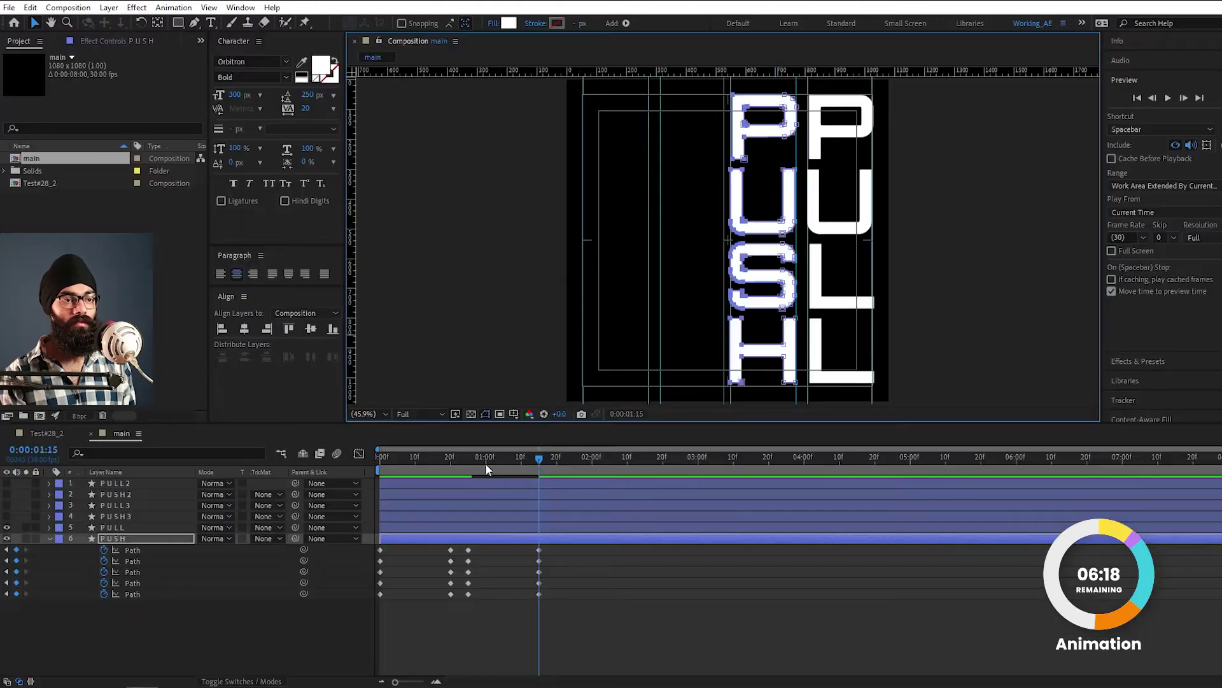
pyautogui.moveTo(486, 463); pyautogui.dragTo(535, 508)
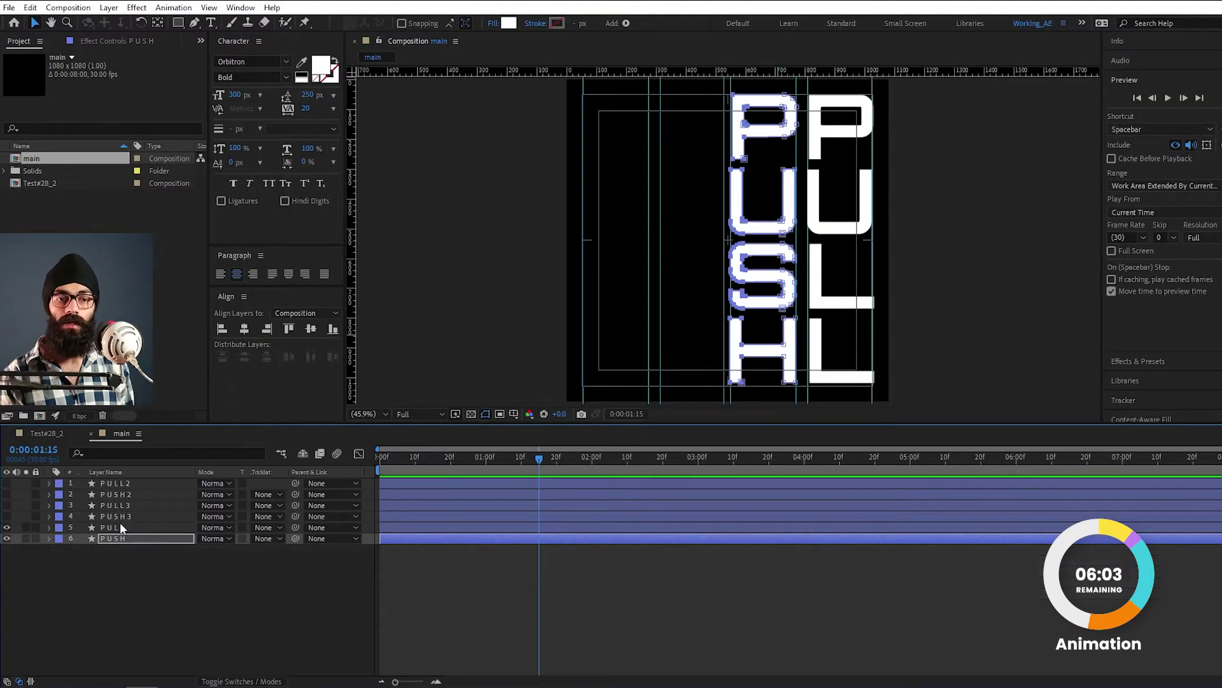
# - Filter the PULL layer's properties by "path" and set a path keyframe at 0:00:01:15 for every letter
pyautogui.click(120, 526)
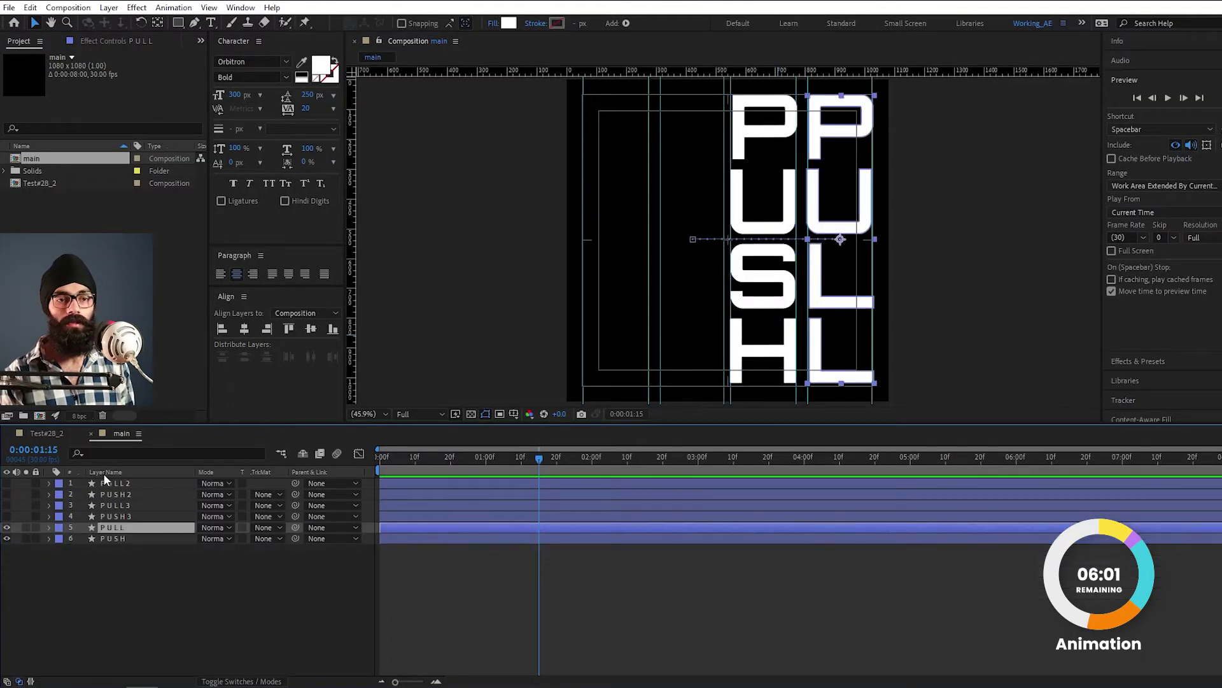
pyautogui.click(116, 454)
pyautogui.write('path')
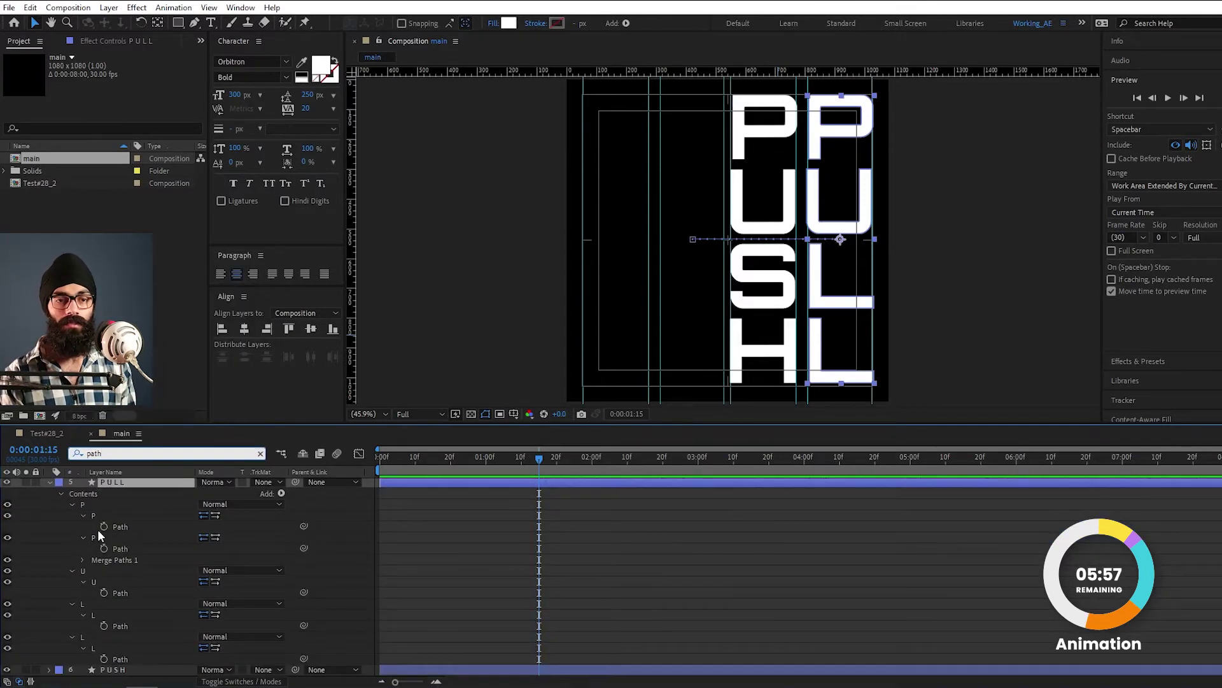
pyautogui.click(104, 527)
pyautogui.click(103, 548)
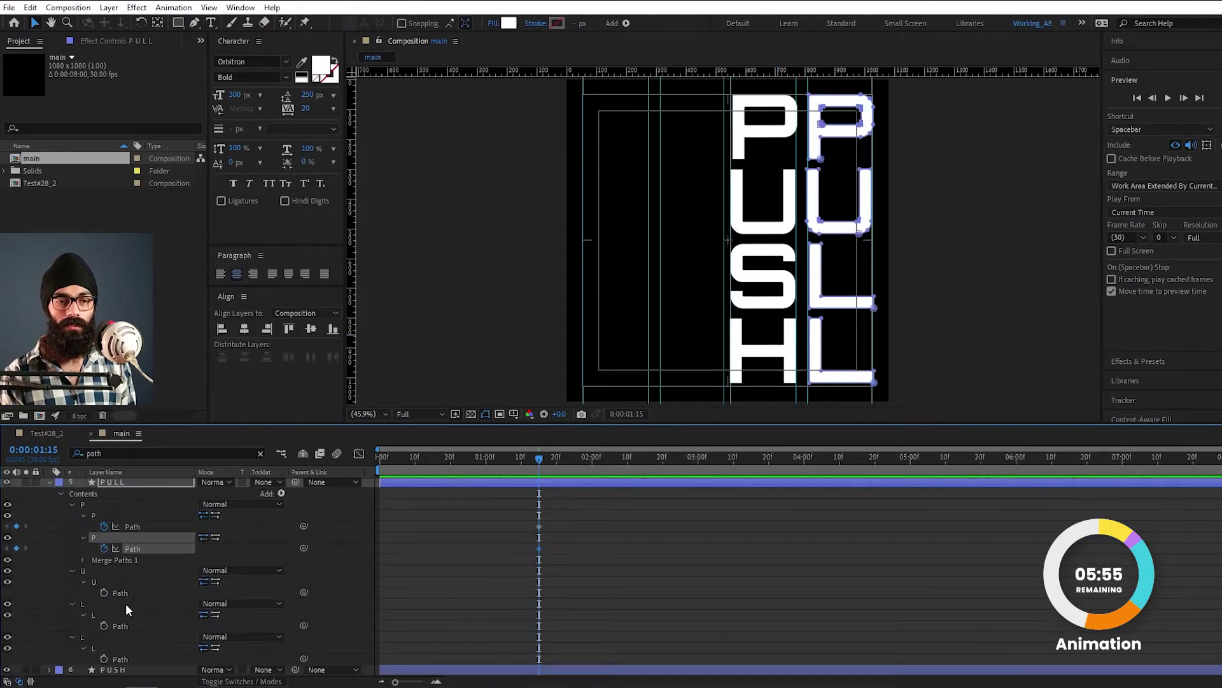
pyautogui.click(104, 592)
pyautogui.click(103, 625)
pyautogui.click(104, 658)
# - At 0:00:02:05, stretch the right-side points of the PULL letters well beyond the canvas's right edge and scrub the motion
pyautogui.hotkey('shift', 'pagedown')
pyautogui.hotkey('shift', 'pagedown')
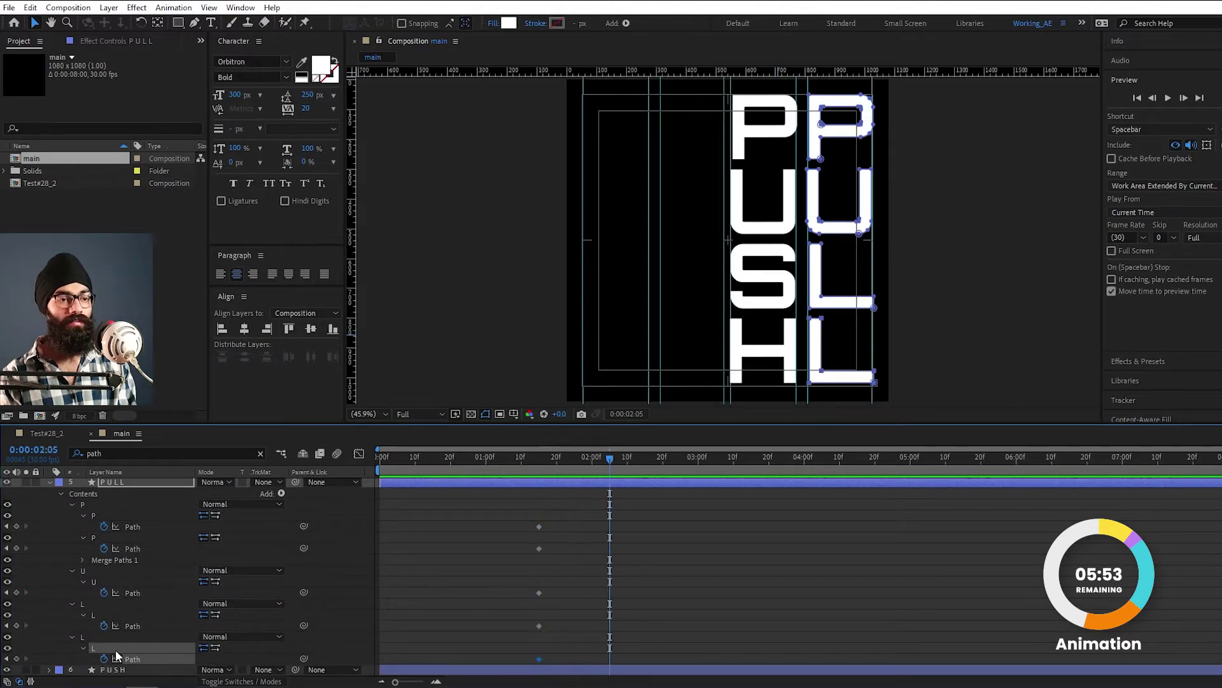
pyautogui.press('`')
pyautogui.moveTo(834, 93); pyautogui.dragTo(944, 657)
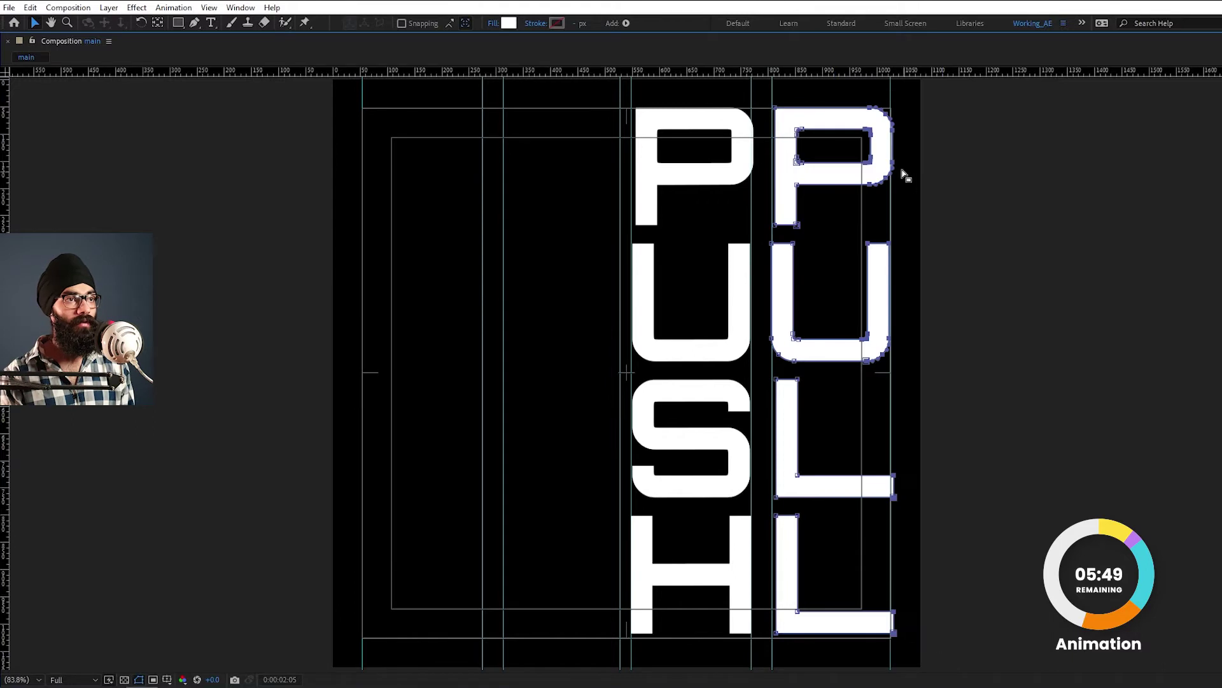
pyautogui.moveTo(894, 168); pyautogui.dragTo(1074, 189)
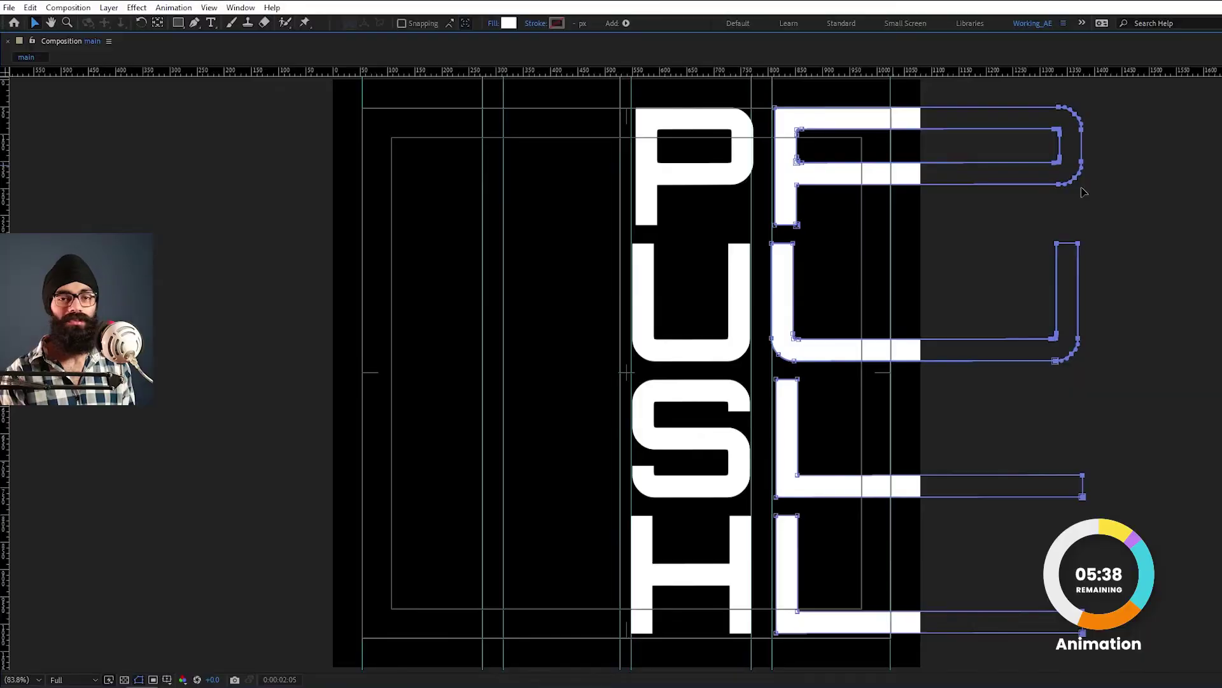
pyautogui.moveTo(1082, 191); pyautogui.dragTo(1088, 193)
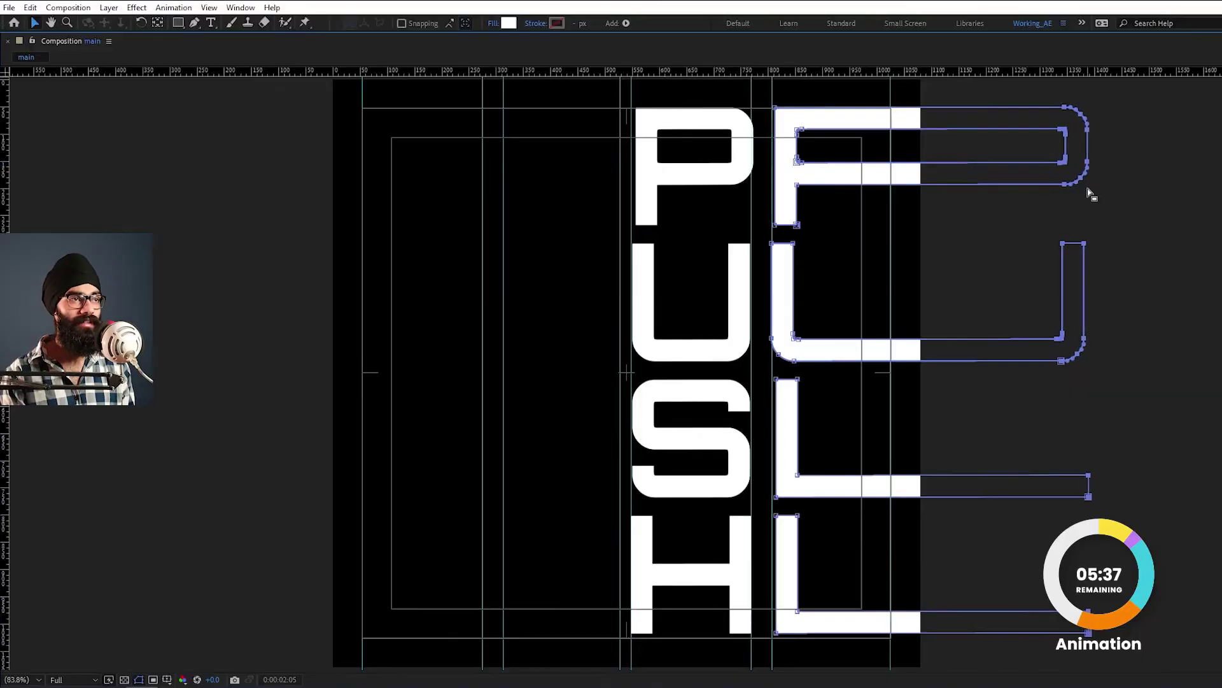
pyautogui.press('`')
pyautogui.moveTo(540, 465); pyautogui.dragTo(609, 479)
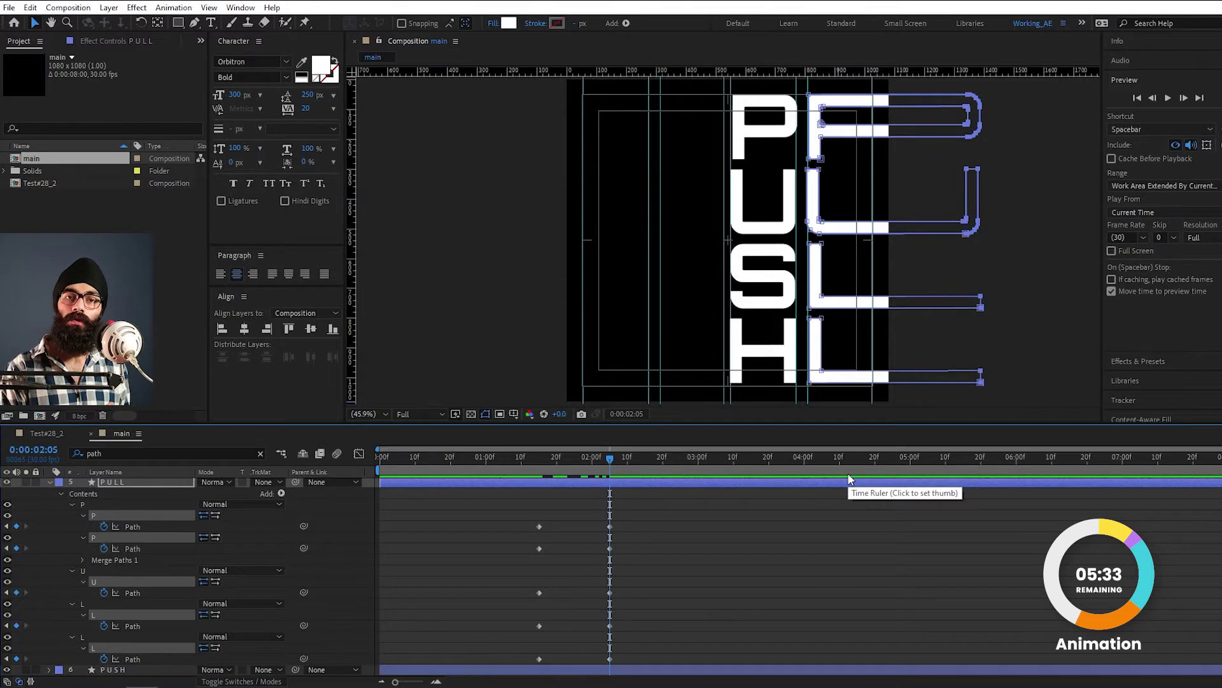
# - At 0:00:02:25, move the left-side points of the PULL letters off the canvas's right edge, and return to 0:00:01:15
pyautogui.hotkey('shift', 'pagedown')
pyautogui.hotkey('shift', 'pagedown')
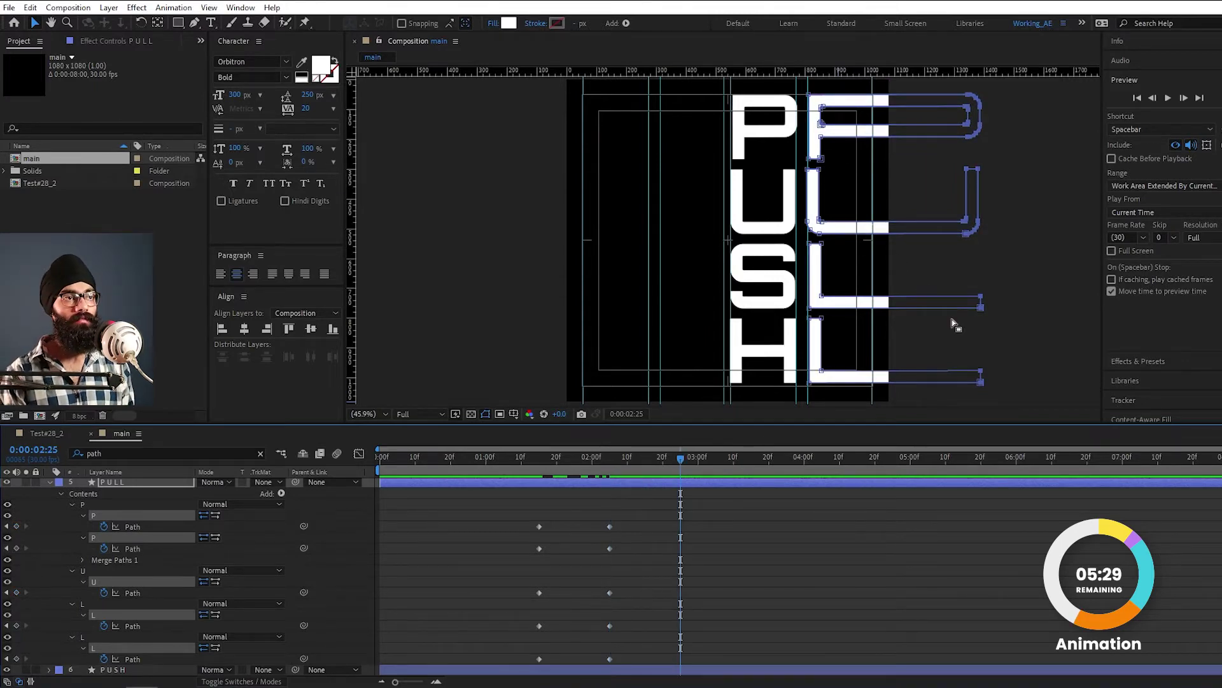
pyautogui.press('`')
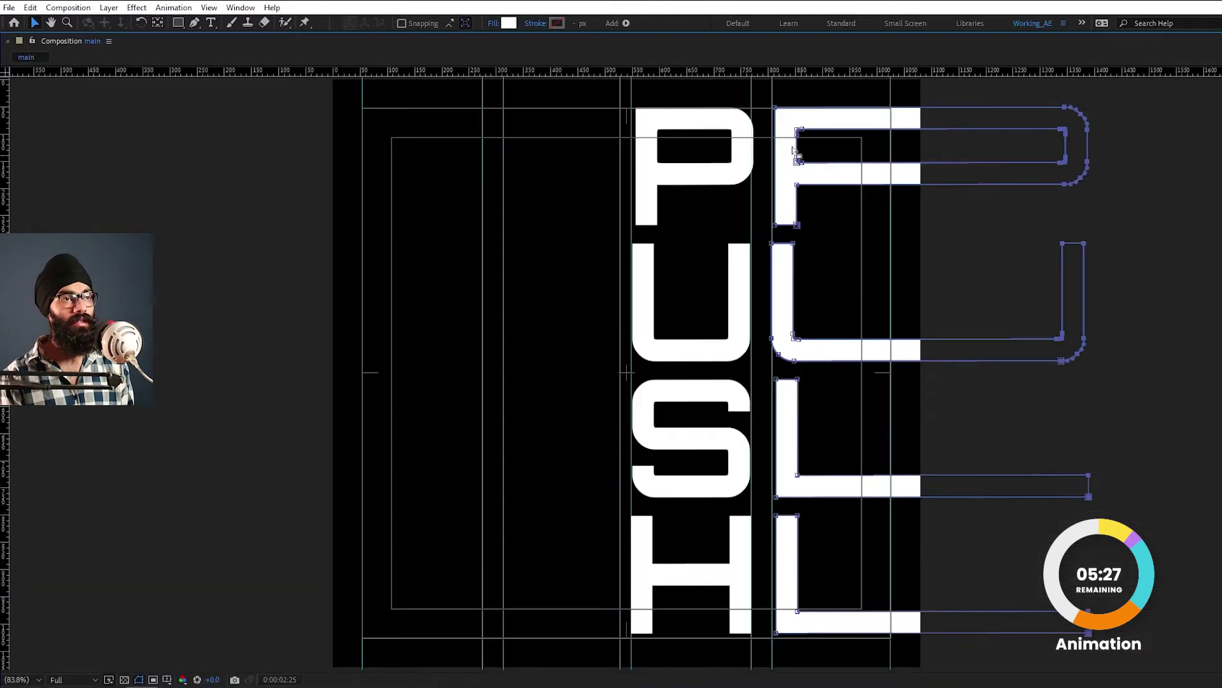
pyautogui.moveTo(766, 96); pyautogui.dragTo(836, 664)
pyautogui.moveTo(777, 107); pyautogui.dragTo(990, 129)
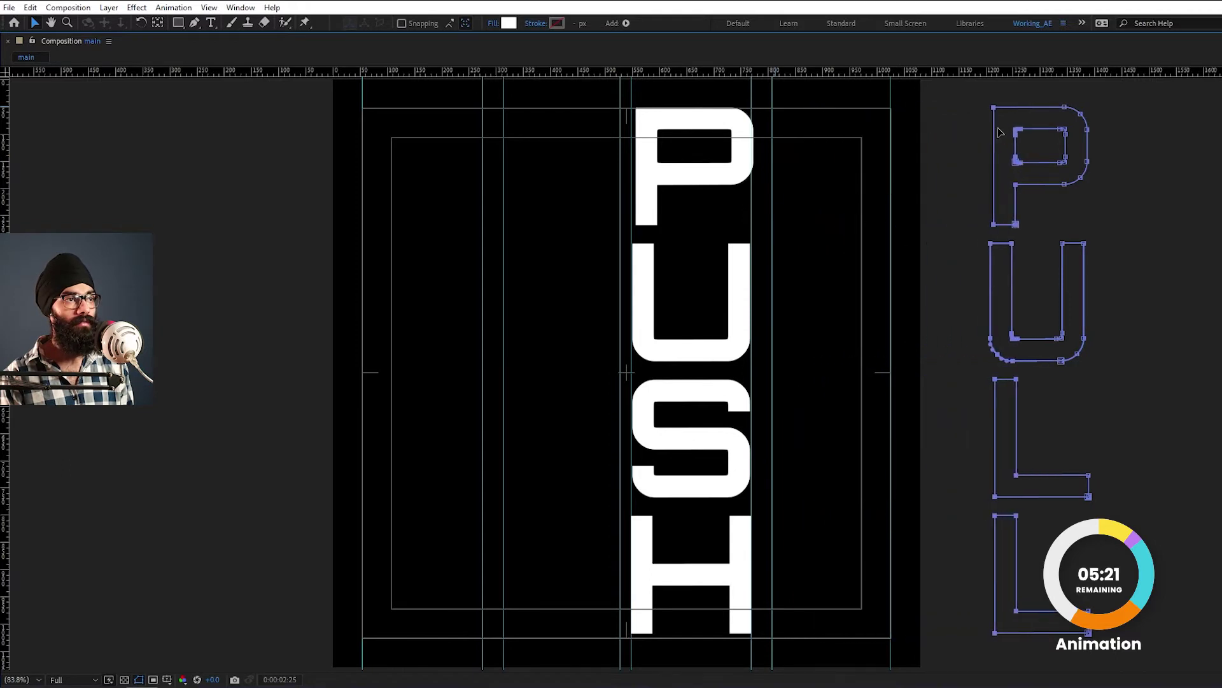
pyautogui.press('`')
pyautogui.moveTo(681, 492); pyautogui.dragTo(539, 491)
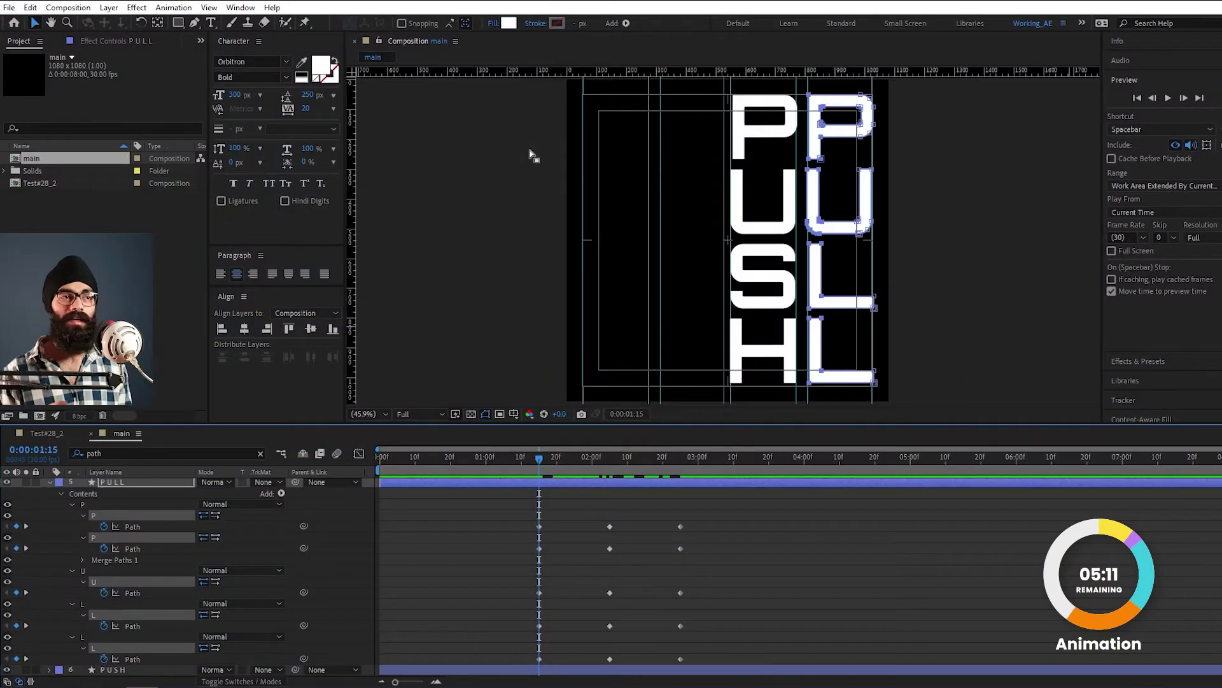
# - Collapse the PULL layer's properties and delete the P U L L 3 and P U S H 3 layers
pyautogui.scroll(3, 143, 573)
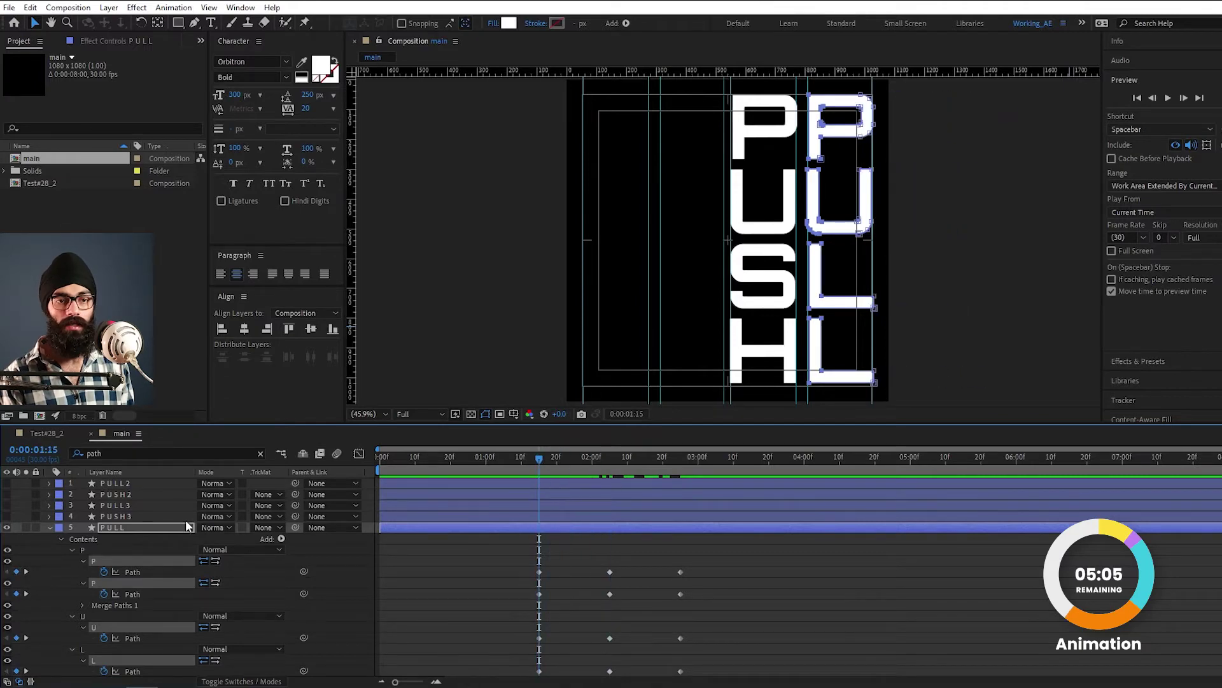
pyautogui.click(49, 527)
pyautogui.click(127, 505)
pyautogui.keyDown('shift'); pyautogui.click(140, 515); pyautogui.keyUp('shift')
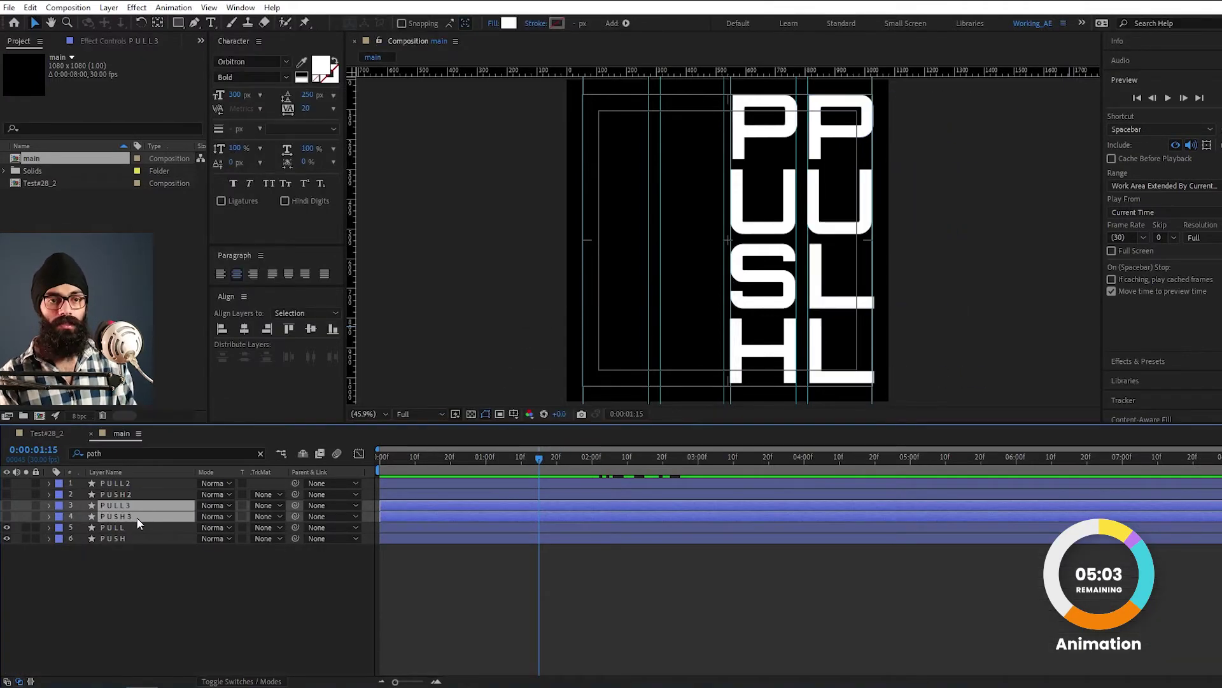
pyautogui.press('Delete')
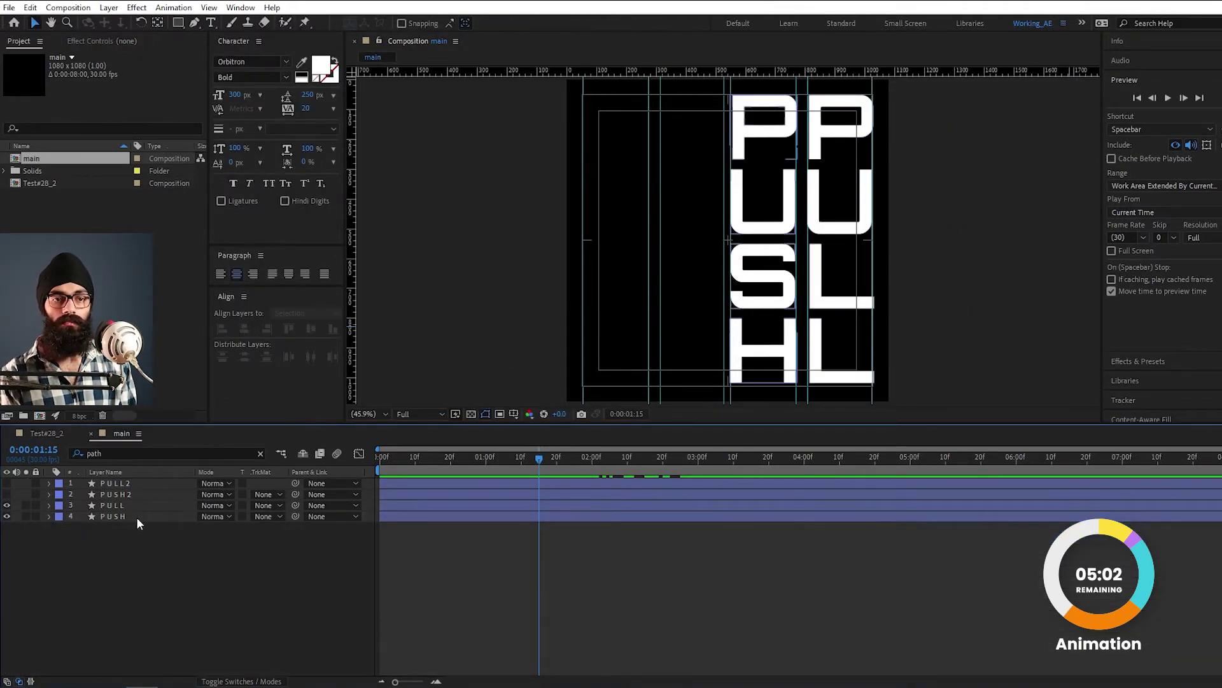
# - Make the P U L L 2 and P U S H 2 layers visible and move both words together off the canvas's left edge
pyautogui.click(7, 483)
pyautogui.click(6, 494)
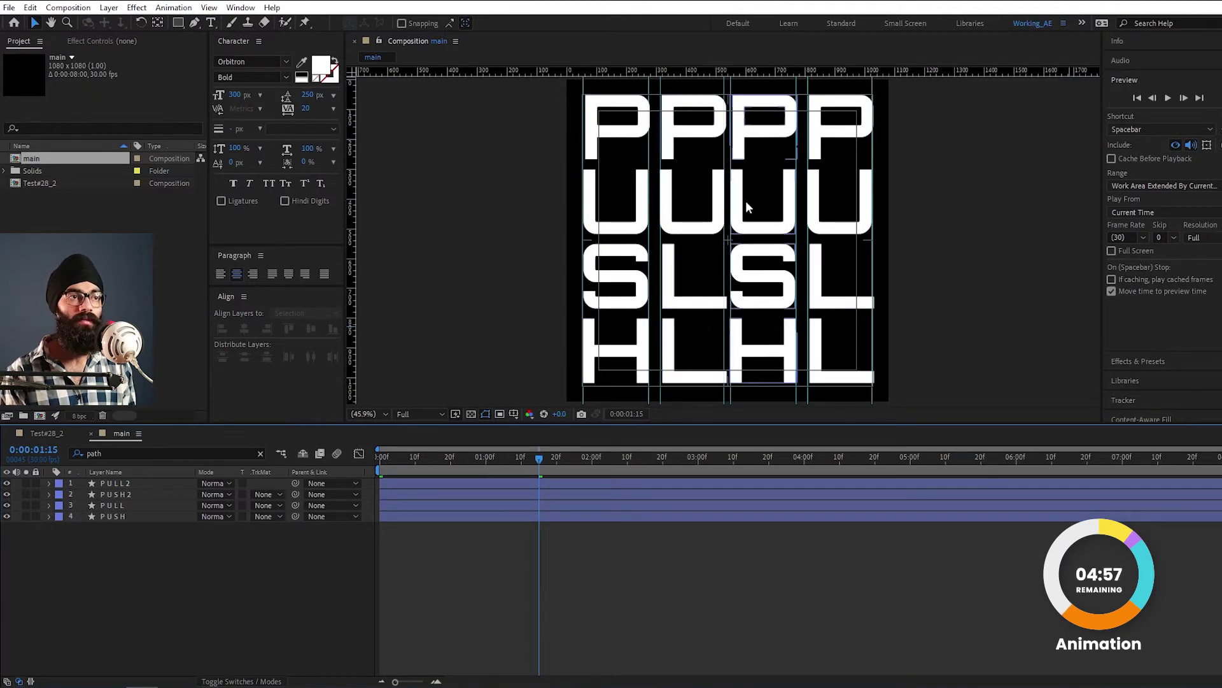
pyautogui.moveTo(517, 109); pyautogui.dragTo(694, 278)
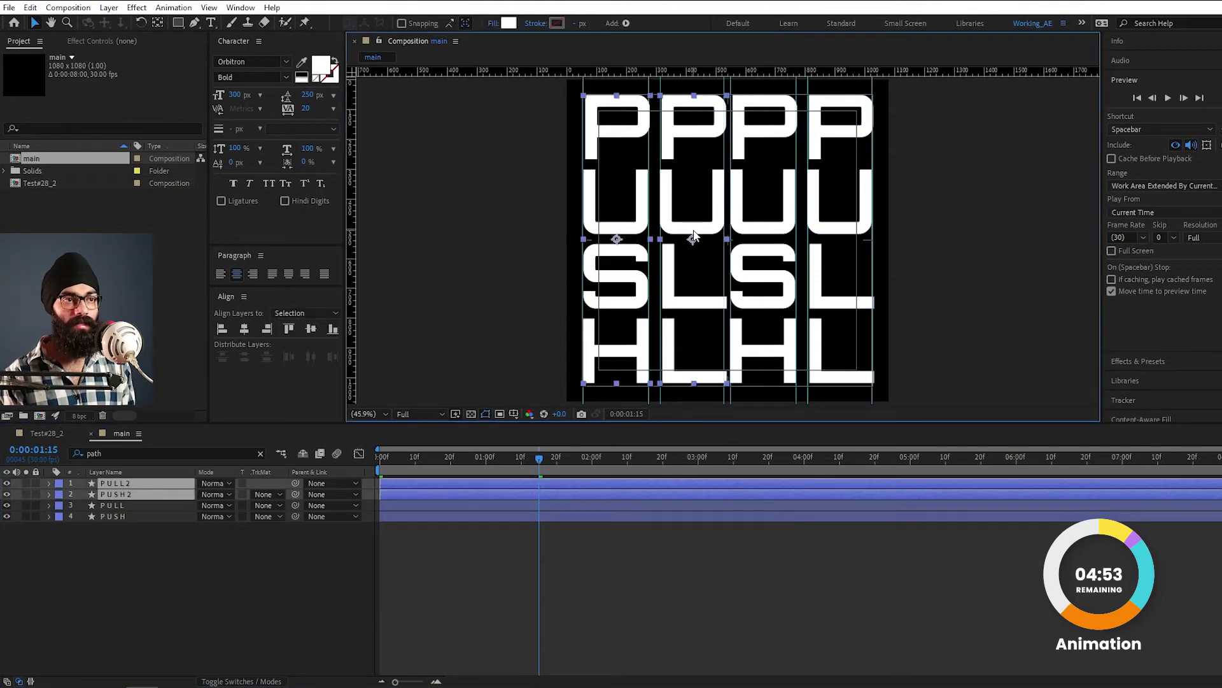
pyautogui.moveTo(690, 233); pyautogui.dragTo(531, 224)
pyautogui.click(151, 472)
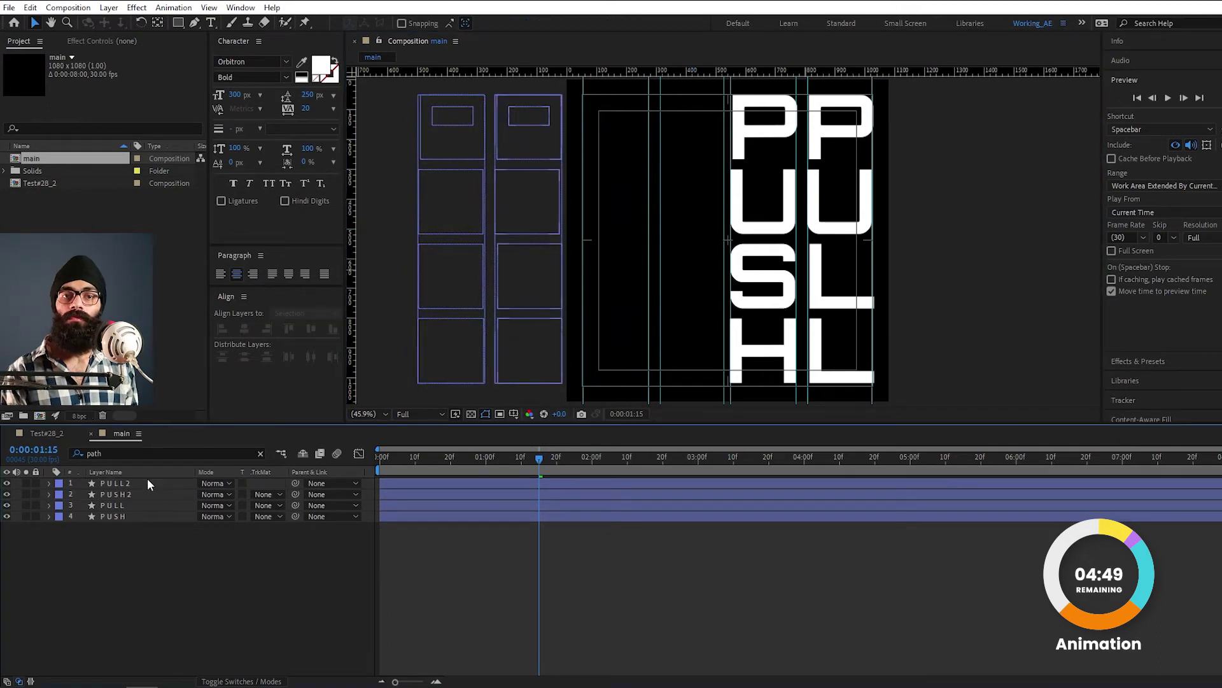
# - Filter the P U L L 2 layer's properties by "path" and set a path keyframe at 0:00:01:15 for every letter
pyautogui.click(147, 484)
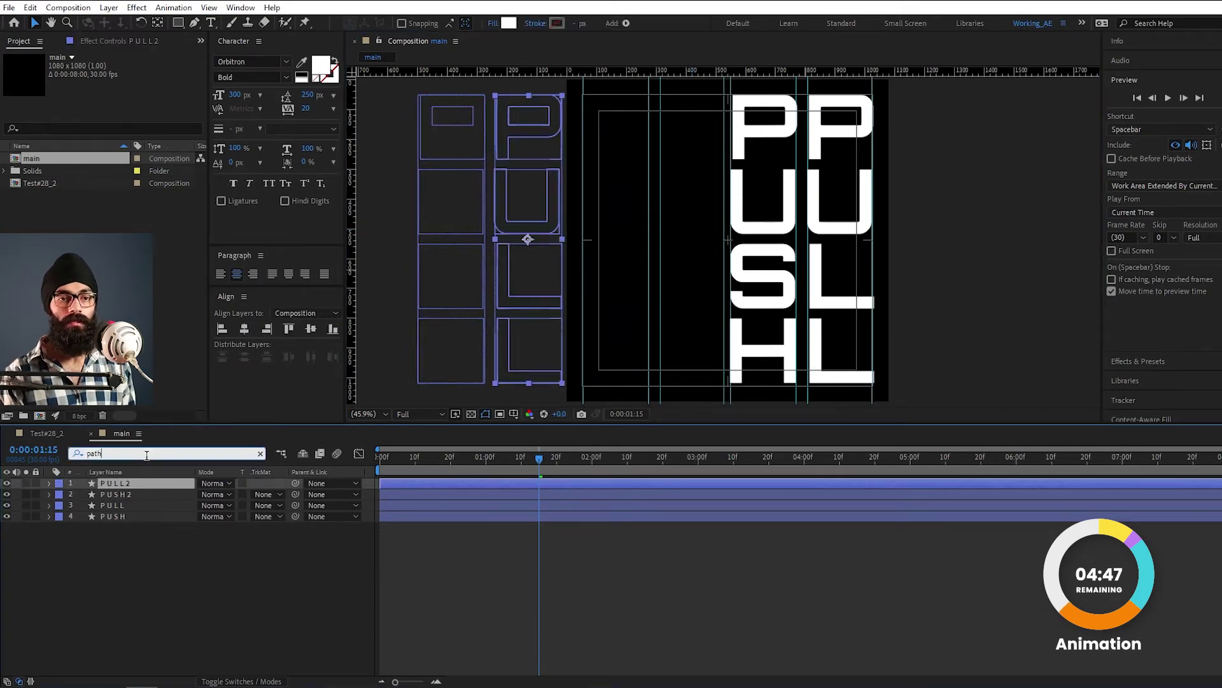
pyautogui.press('Return')
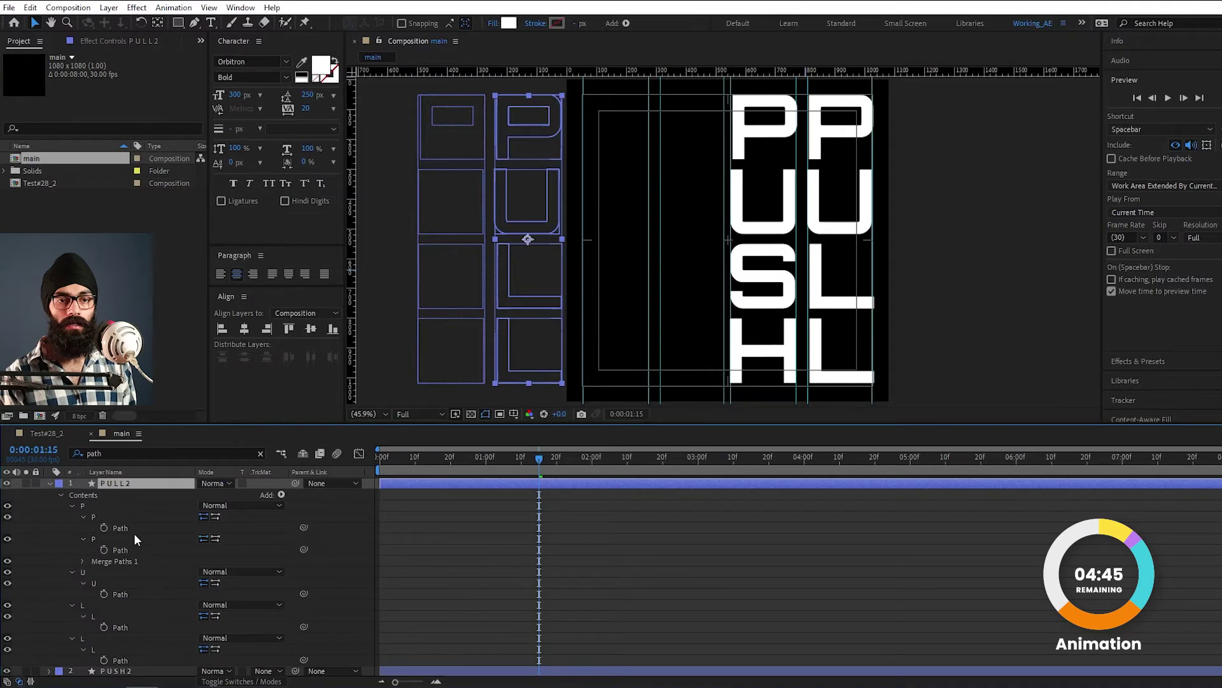
pyautogui.click(104, 528)
pyautogui.click(103, 549)
pyautogui.click(104, 594)
pyautogui.click(104, 628)
pyautogui.click(104, 660)
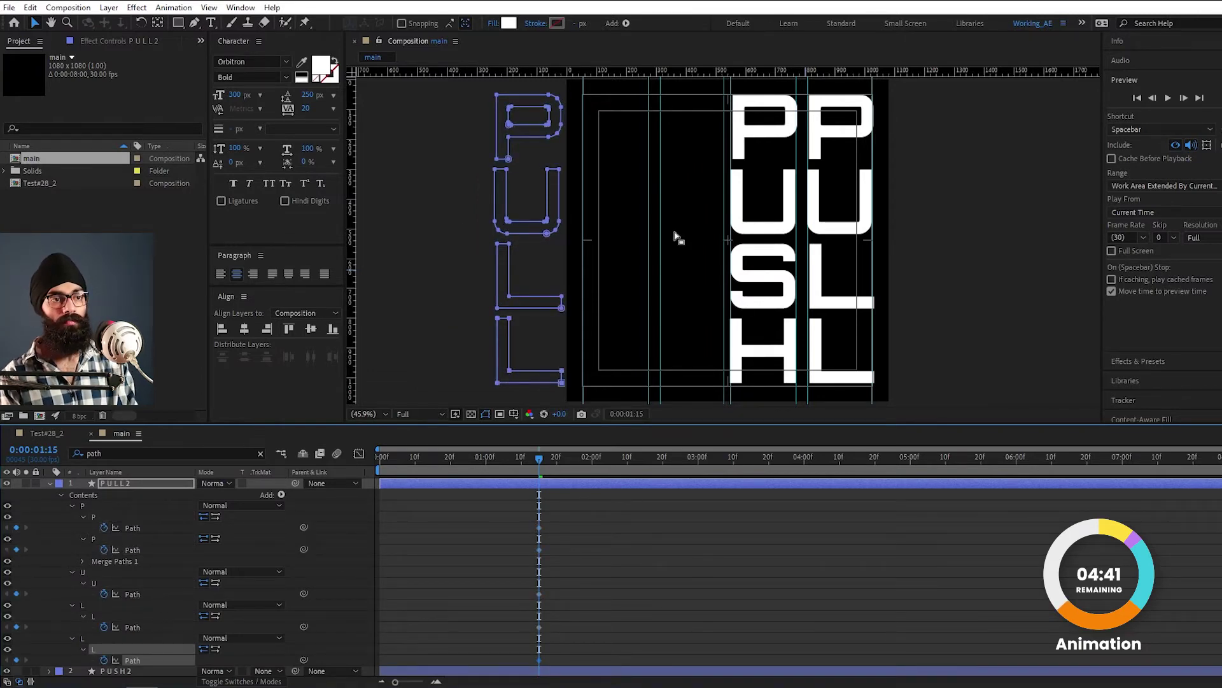
# - At 0:00:02:05, stretch the right-side points of all P U L L 2 letters to the guide just before PUSH, and scrub the motion
pyautogui.hotkey('shift', 'pagedown')
pyautogui.hotkey('shift', 'pagedown')
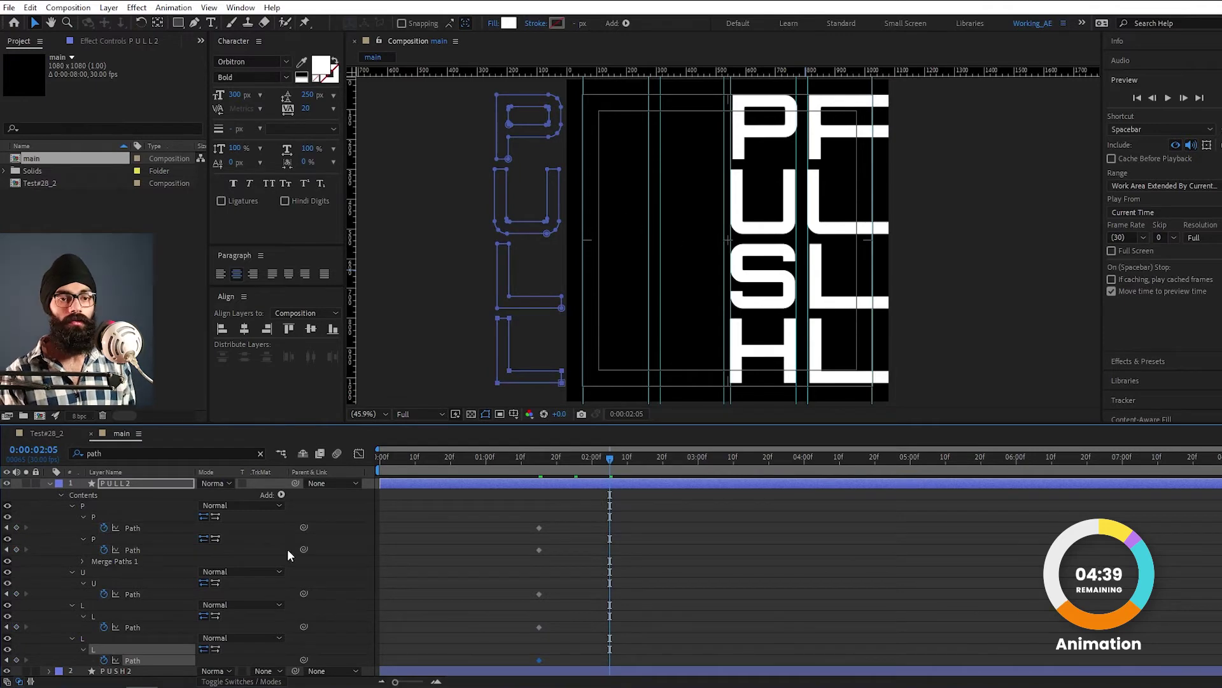
pyautogui.click(137, 529)
pyautogui.keyDown('shift'); pyautogui.click(140, 548); pyautogui.keyUp('shift')
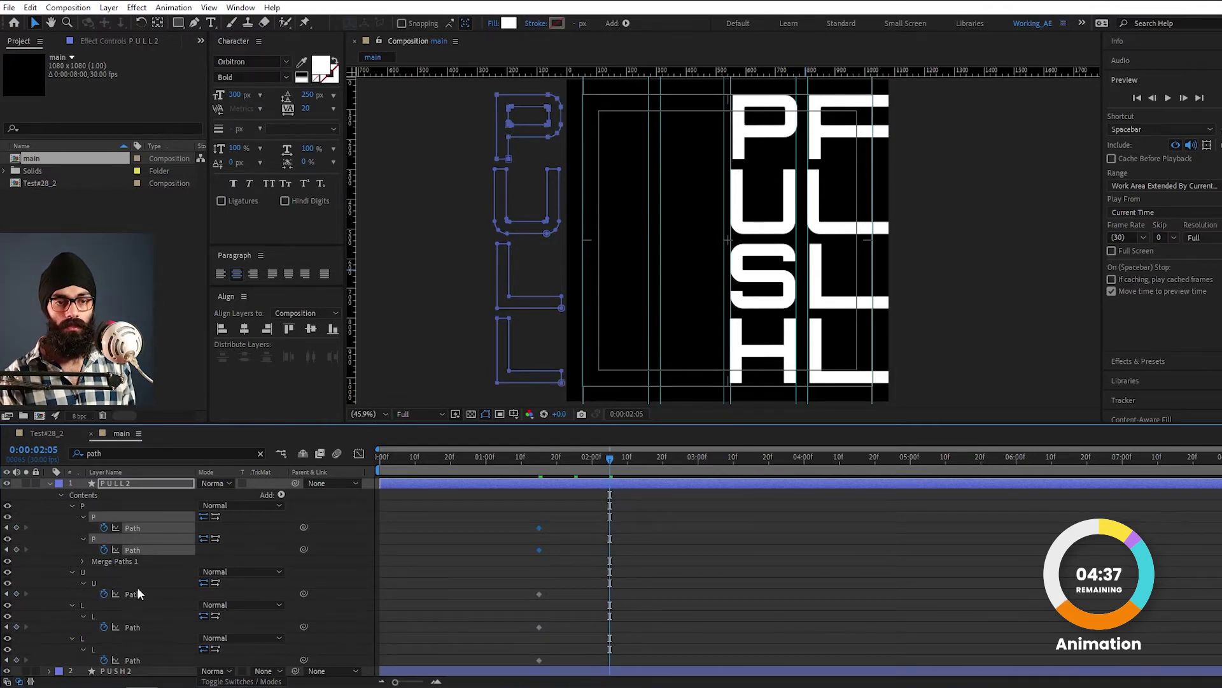
pyautogui.keyDown('shift'); pyautogui.click(137, 593); pyautogui.keyUp('shift')
pyautogui.keyDown('shift'); pyautogui.click(132, 627); pyautogui.keyUp('shift')
pyautogui.keyDown('shift'); pyautogui.click(133, 659); pyautogui.keyUp('shift')
pyautogui.press('`')
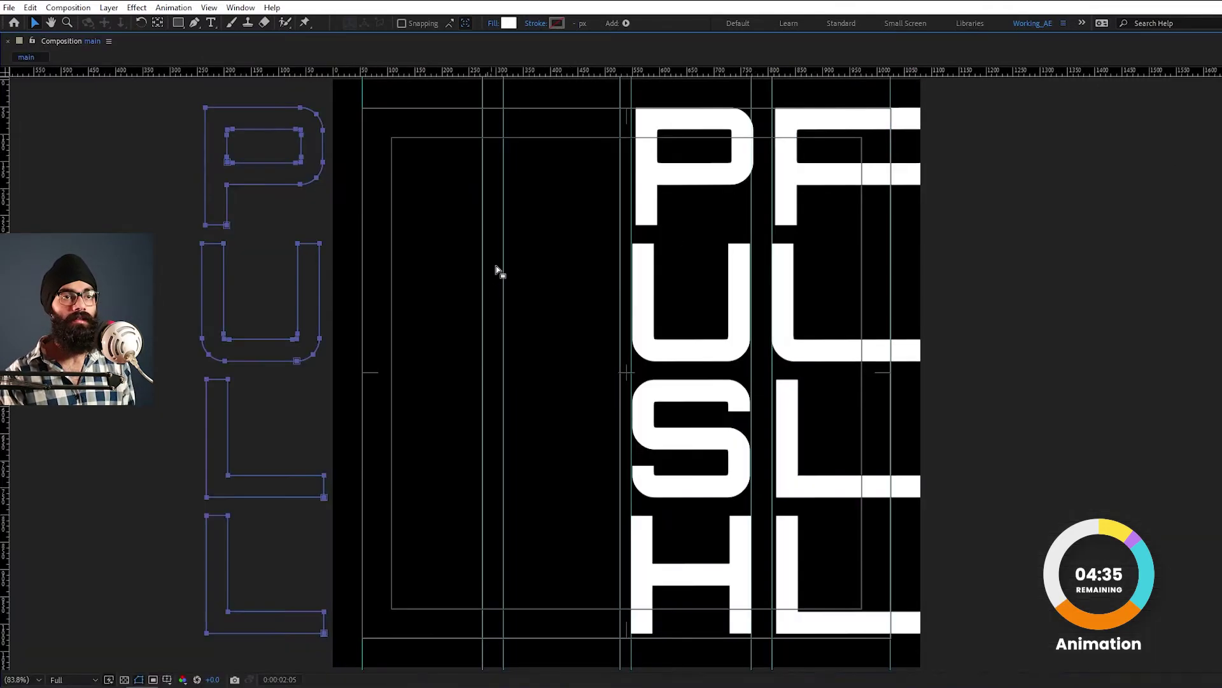
pyautogui.moveTo(262, 97); pyautogui.dragTo(349, 655)
pyautogui.moveTo(325, 165); pyautogui.dragTo(617, 178)
pyautogui.scroll(3, 618, 178)
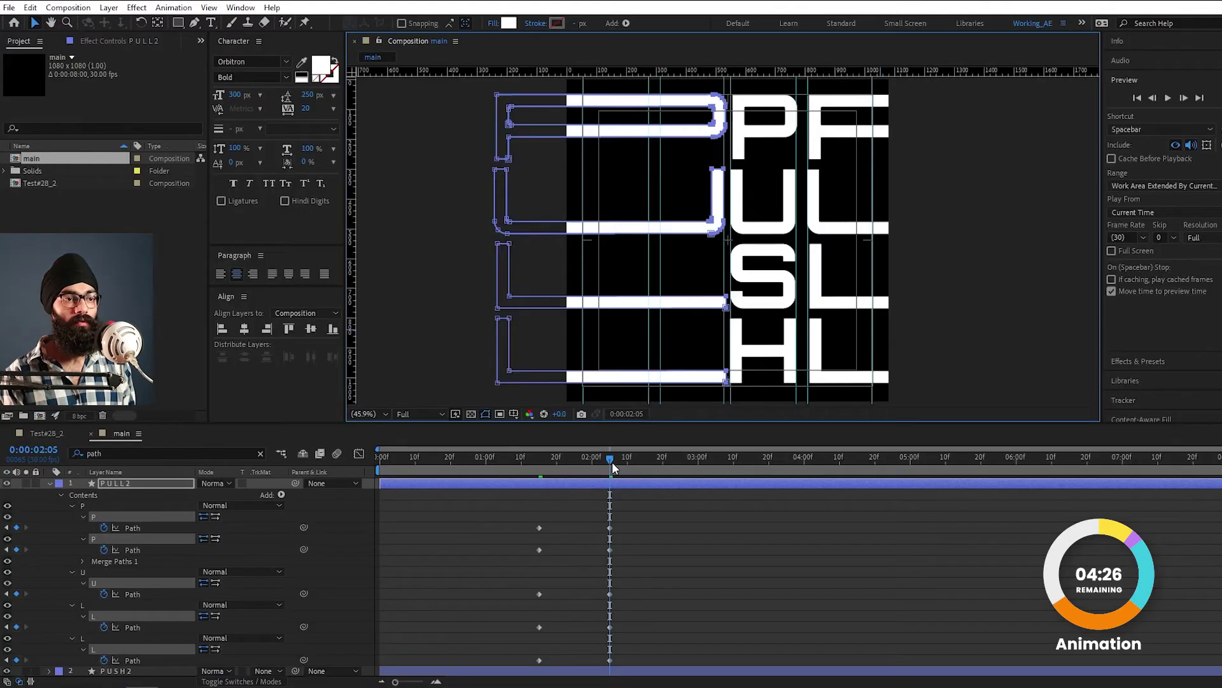
pyautogui.moveTo(612, 461); pyautogui.dragTo(610, 515)
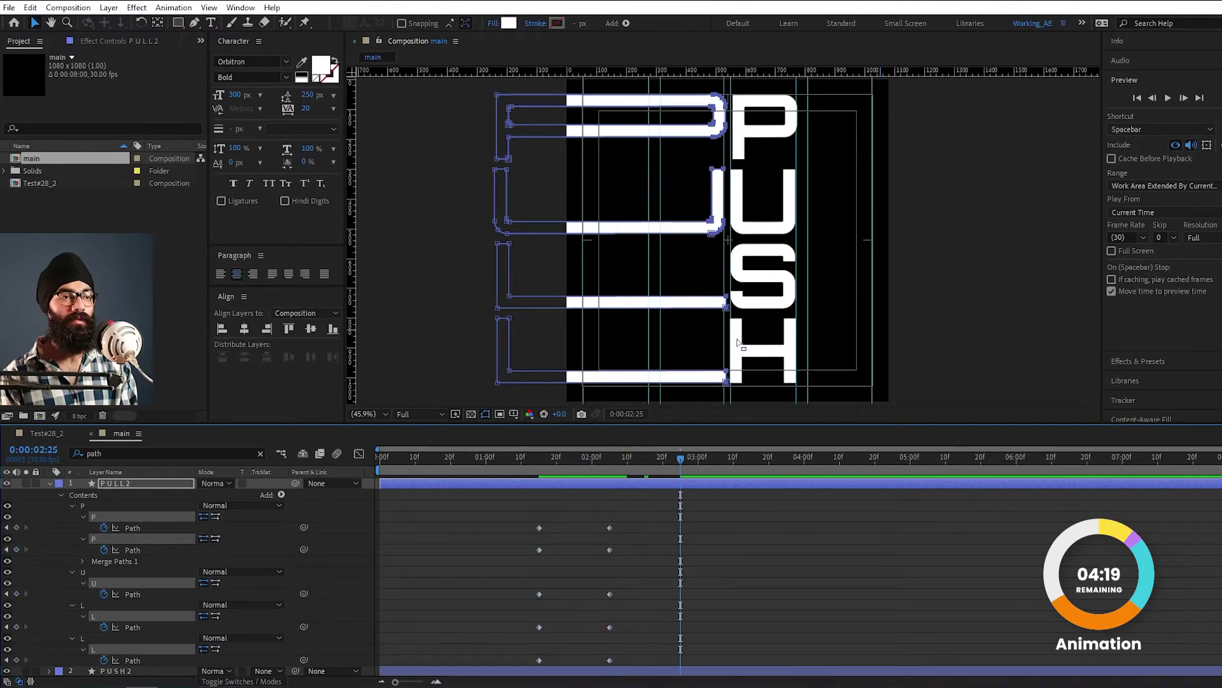
# - At 0:00:02:25, move the left-side points of the P U L L 2 letters to the guide that restores their normal width, and return to 0:00:02:05
pyautogui.press('`')
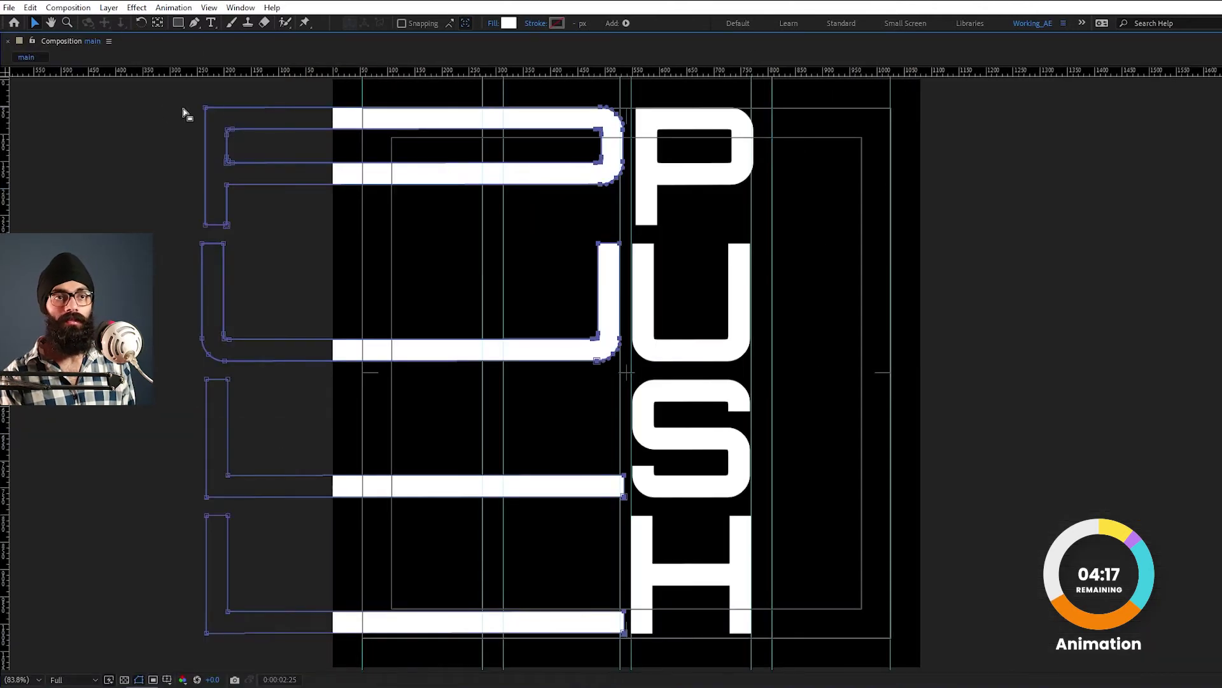
pyautogui.moveTo(174, 95); pyautogui.dragTo(267, 648)
pyautogui.moveTo(205, 110); pyautogui.dragTo(499, 133)
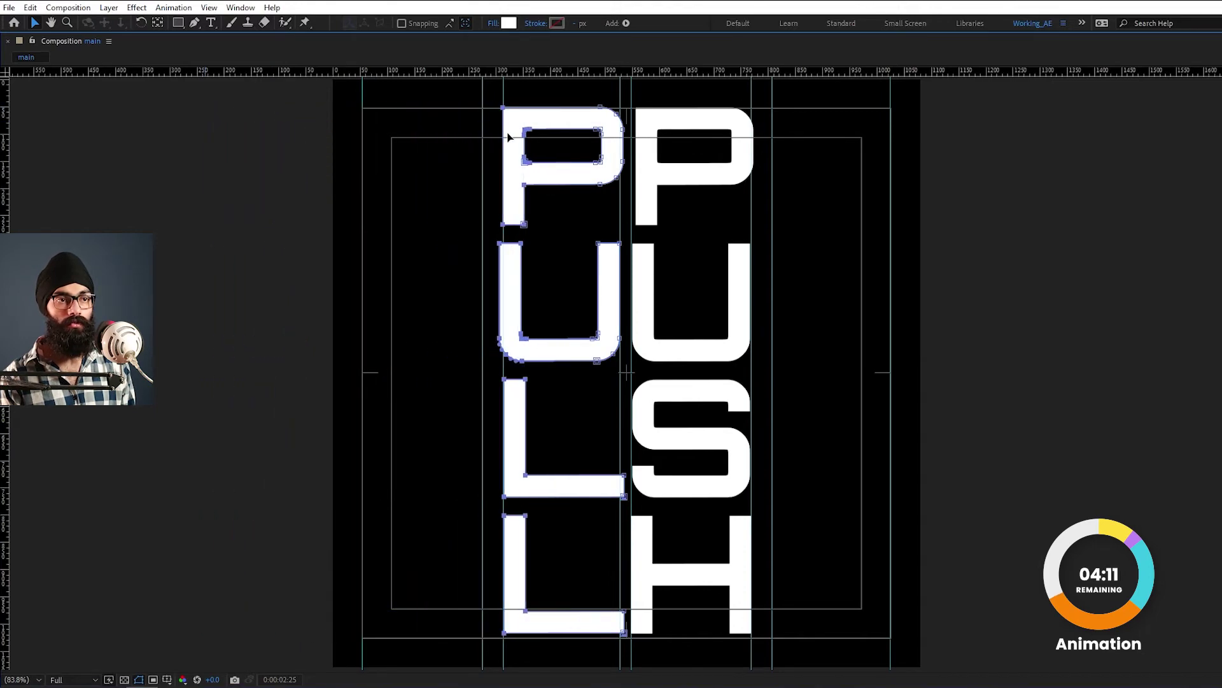
pyautogui.scroll(4, 509, 136)
pyautogui.scroll(3, 464, 231)
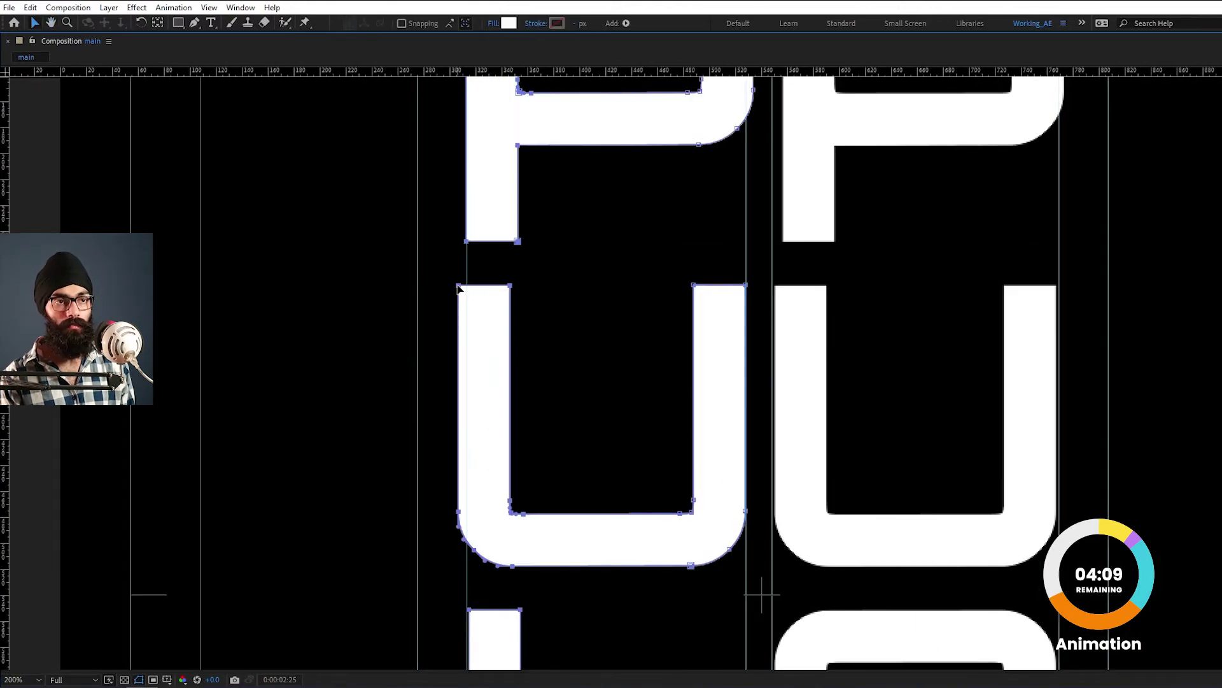
pyautogui.press('`')
pyautogui.moveTo(614, 468); pyautogui.dragTo(664, 470)
pyautogui.press('j')
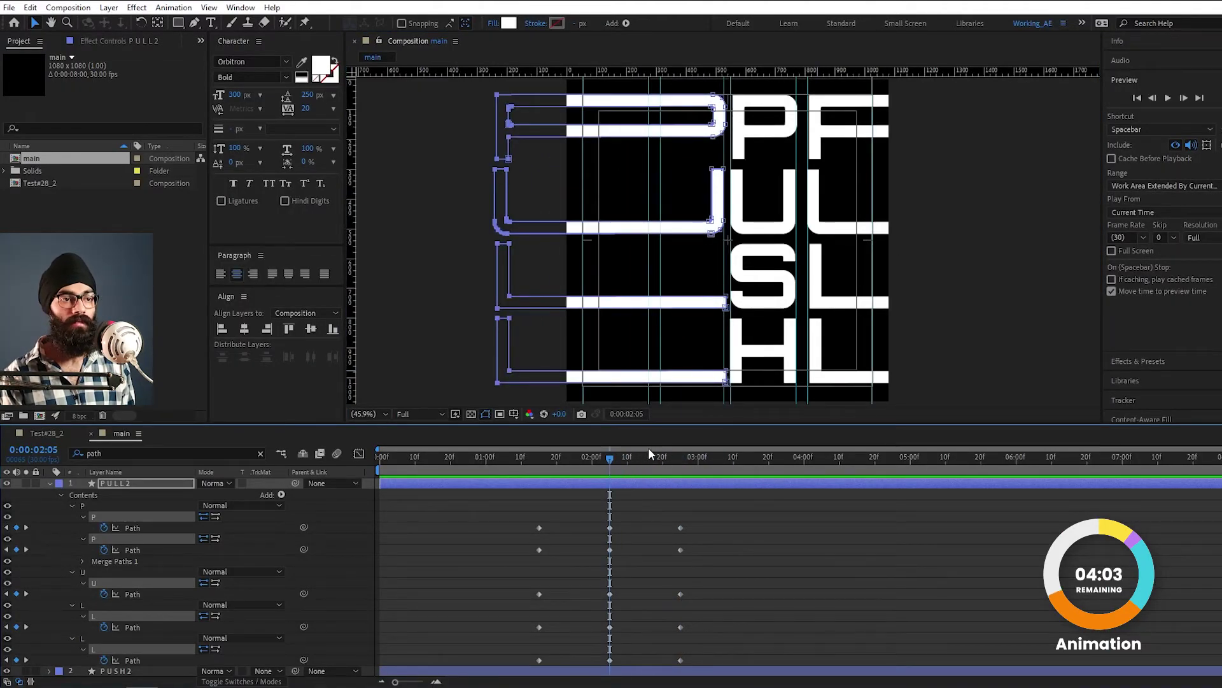
# - Collapse the P U L L 2 properties and set a position keyframe on the P U S H layer at 0:00:02:05
pyautogui.scroll(-1, 170, 562)
pyautogui.click(141, 644)
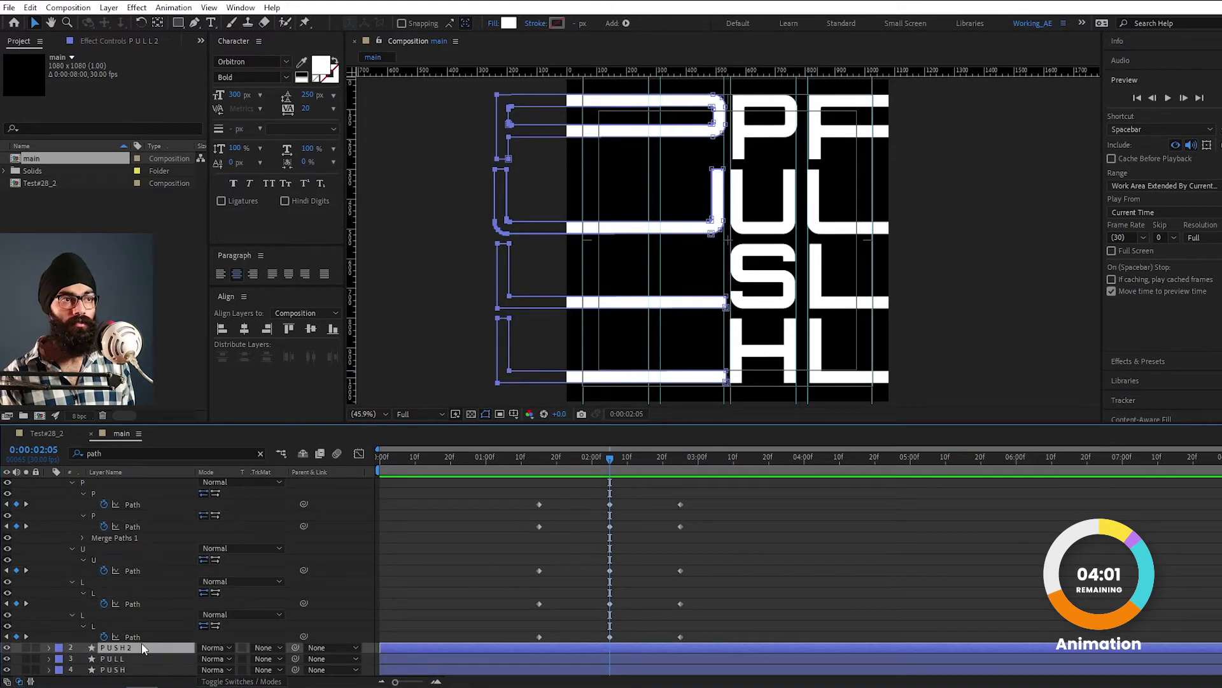
pyautogui.click(139, 669)
pyautogui.scroll(1, 128, 530)
pyautogui.press('u')
pyautogui.press('p')
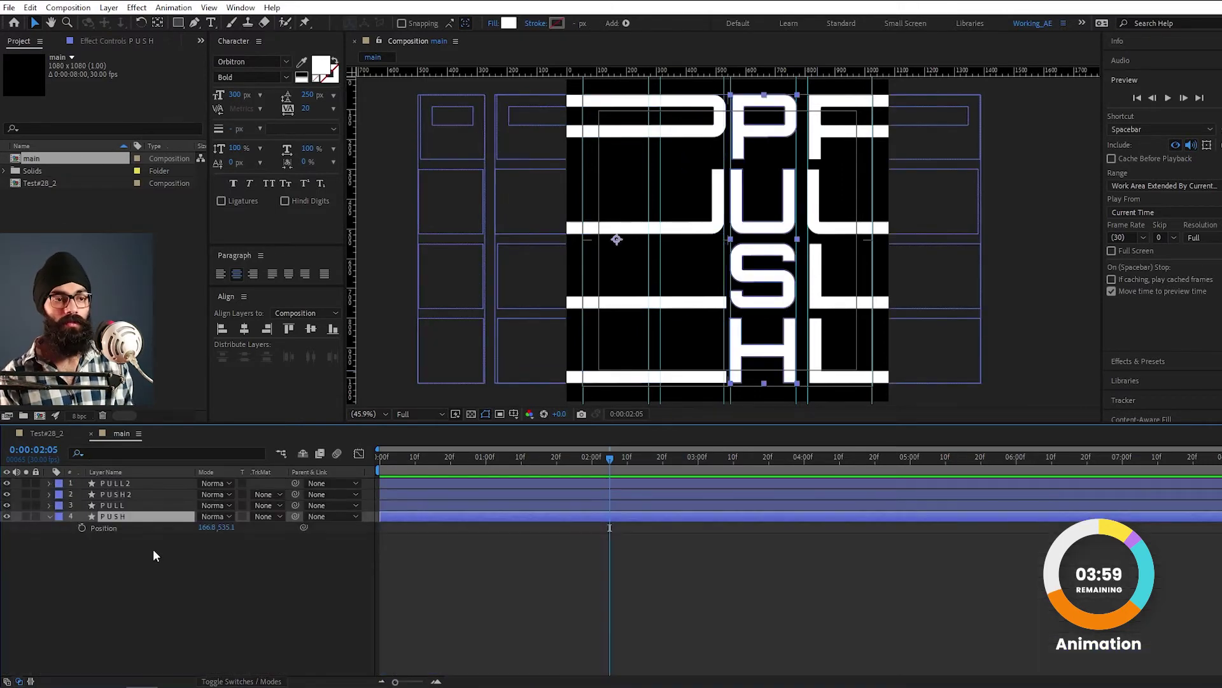
pyautogui.click(82, 529)
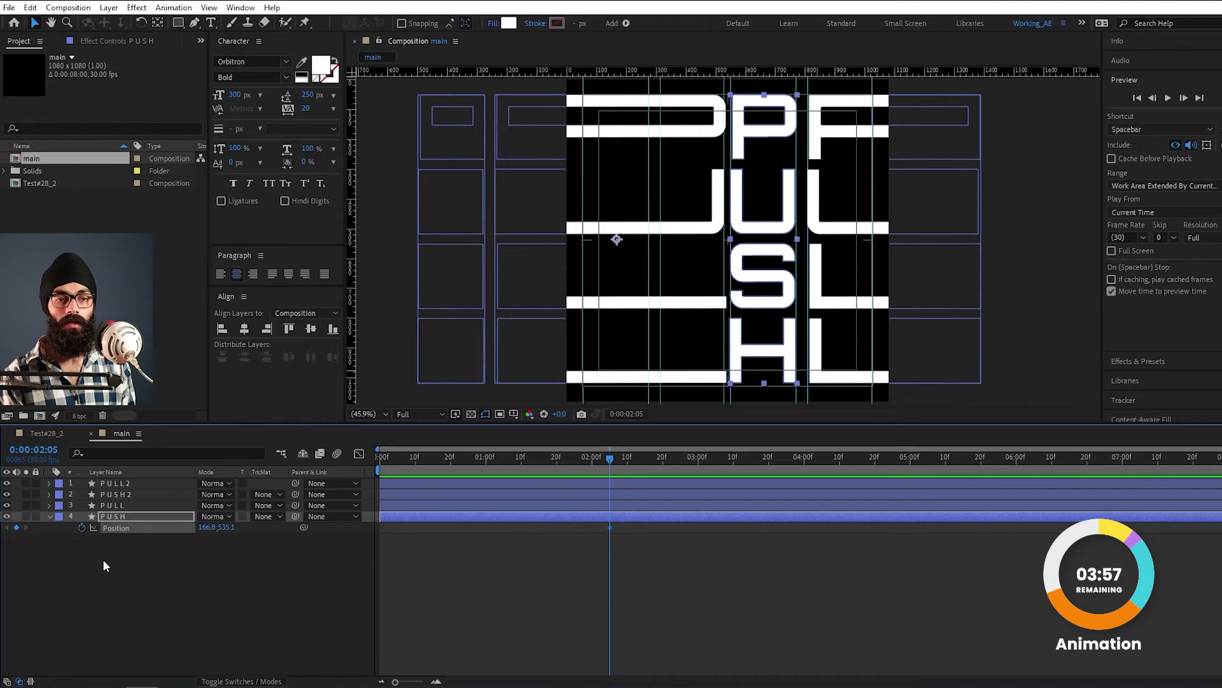
# - At 0:00:02:25, move the P U S H layer off the canvas's right edge and preview the motion
pyautogui.hotkey('shift', 'pagedown')
pyautogui.hotkey('shift', 'pagedown')
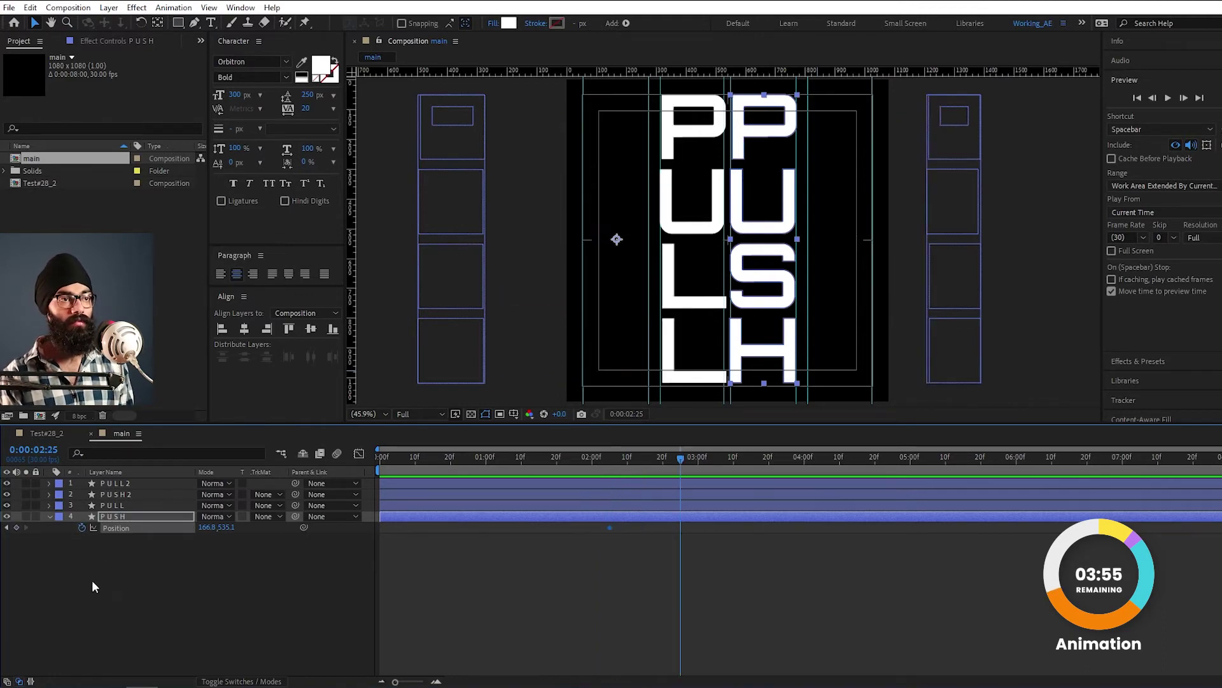
pyautogui.moveTo(772, 230); pyautogui.dragTo(936, 227)
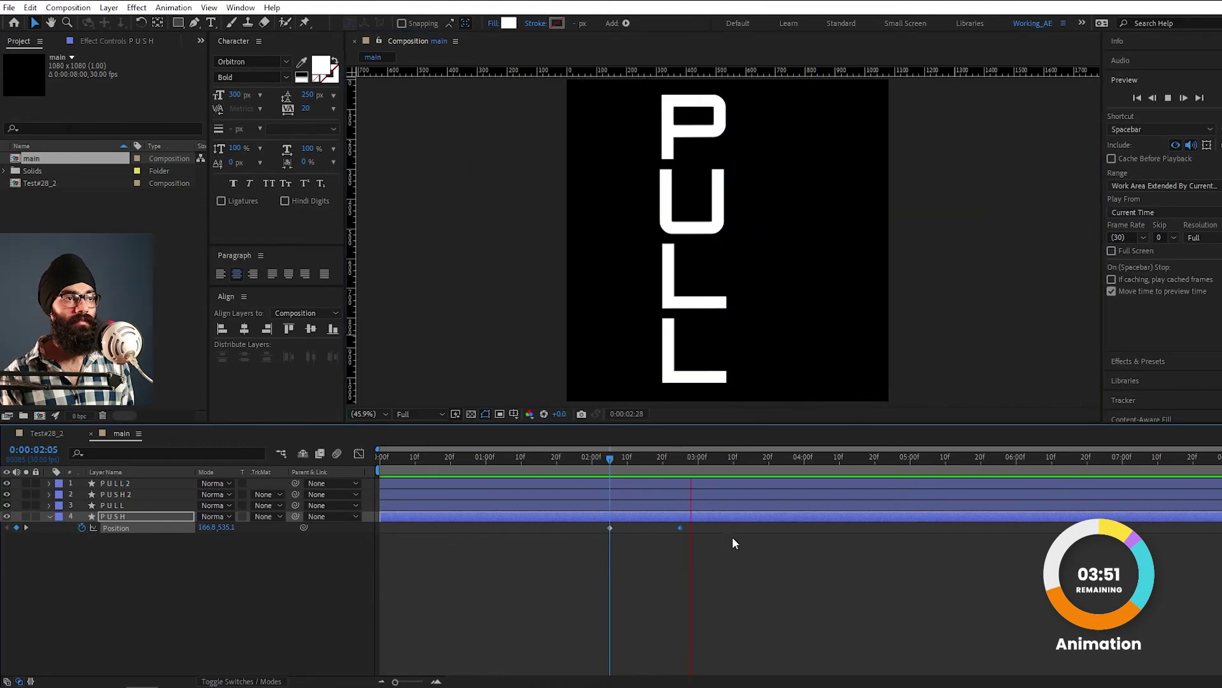
pyautogui.moveTo(644, 460); pyautogui.dragTo(679, 489)
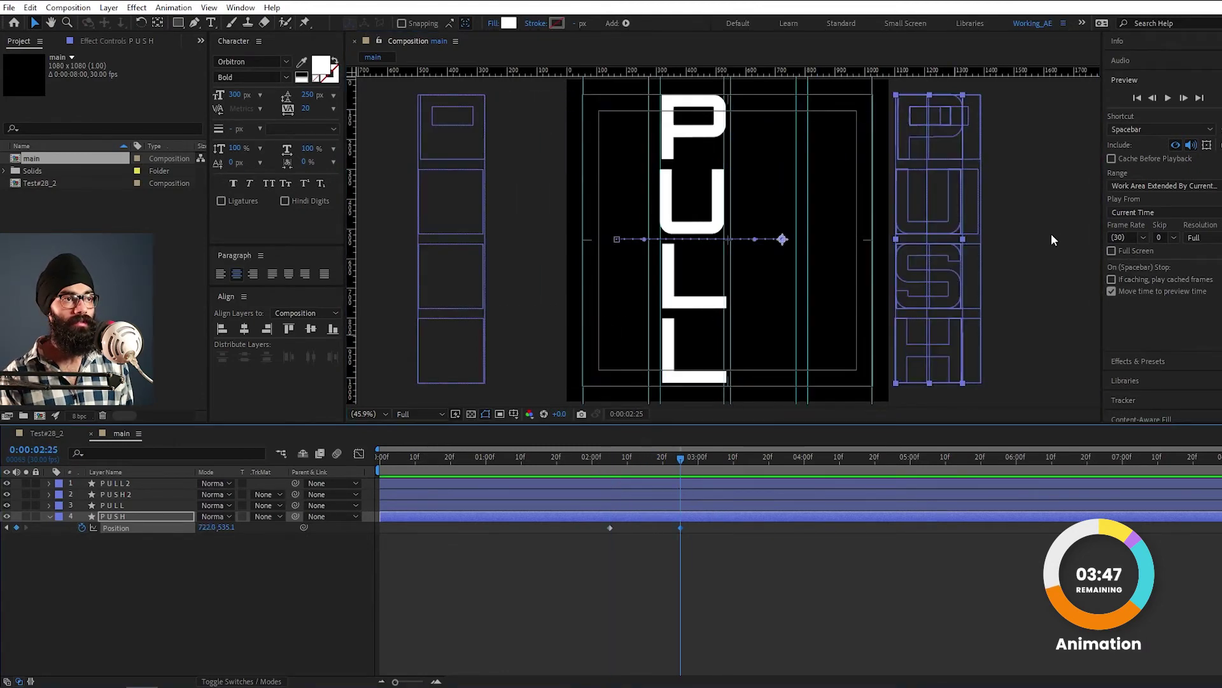
# - Shift all of the P U L L layer's path points farther right at the 0:00:02:25 keyframes and scrub the exit motion
pyautogui.click(150, 506)
pyautogui.press('u')
pyautogui.moveTo(707, 560); pyautogui.dragTo(654, 507)
pyautogui.moveTo(979, 140); pyautogui.dragTo(1007, 140)
pyautogui.moveTo(627, 459)
pyautogui.mouseDown()
pyautogui.moveTo(613, 461)
pyautogui.moveTo(660, 466)
pyautogui.moveTo(608, 474)
pyautogui.mouseUp()
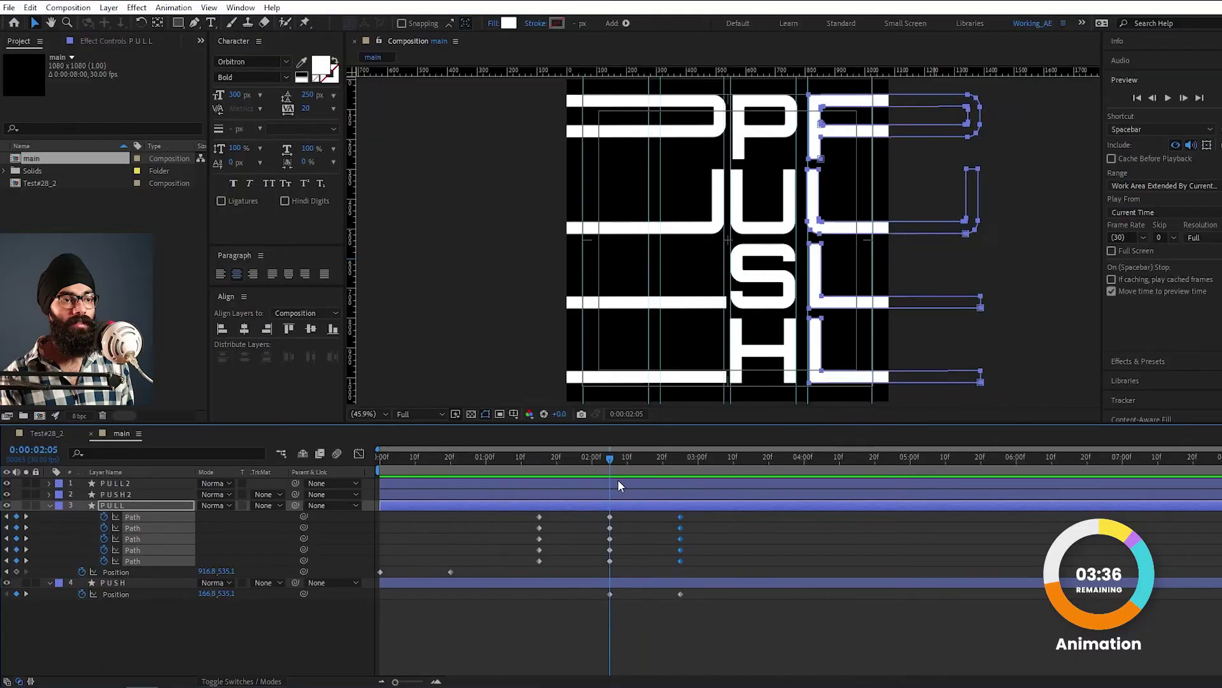
pyautogui.press('k')
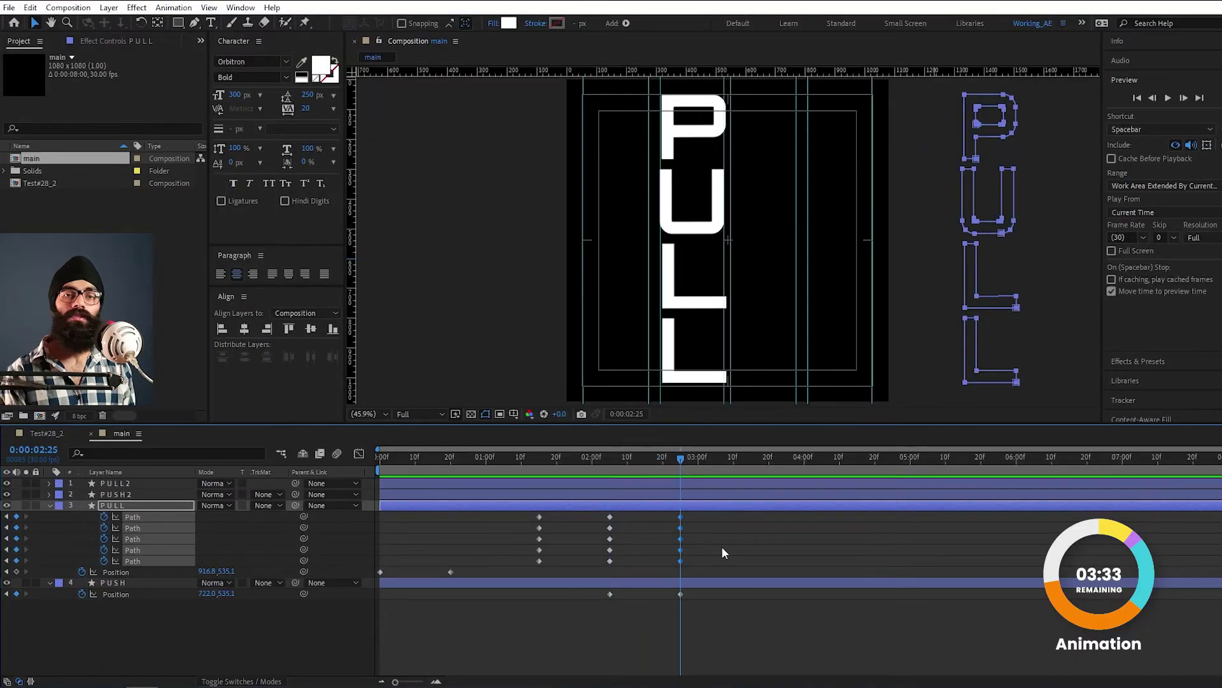
pyautogui.moveTo(683, 465); pyautogui.dragTo(709, 481)
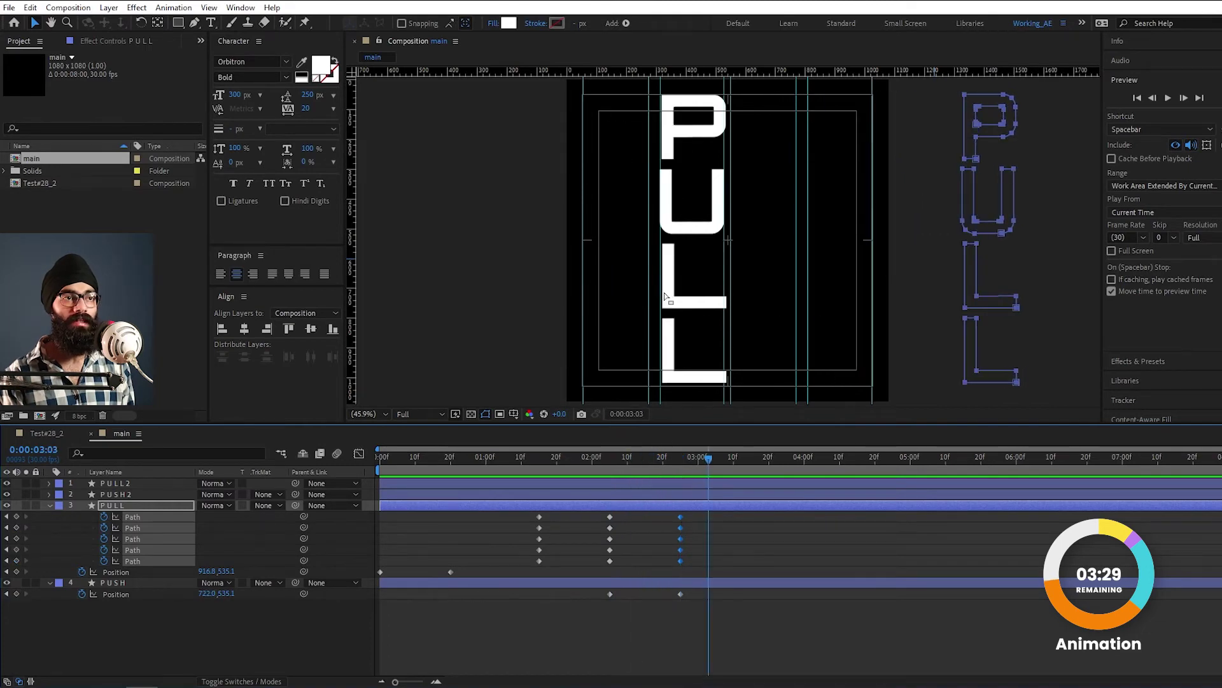
pyautogui.click(680, 463)
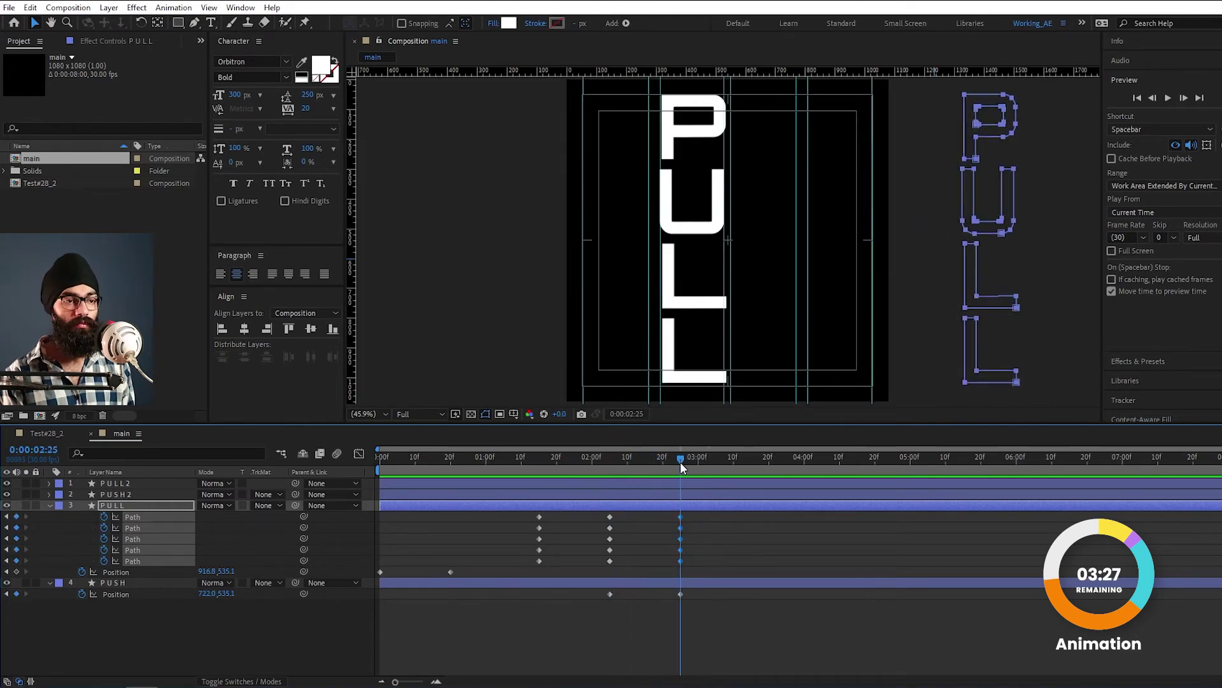
# - Collapse the P U L L layer and move P U S H 2 onto the canvas between the two leftmost column guides at 0:00:02:25
pyautogui.click(49, 504)
pyautogui.click(123, 495)
pyautogui.press('`')
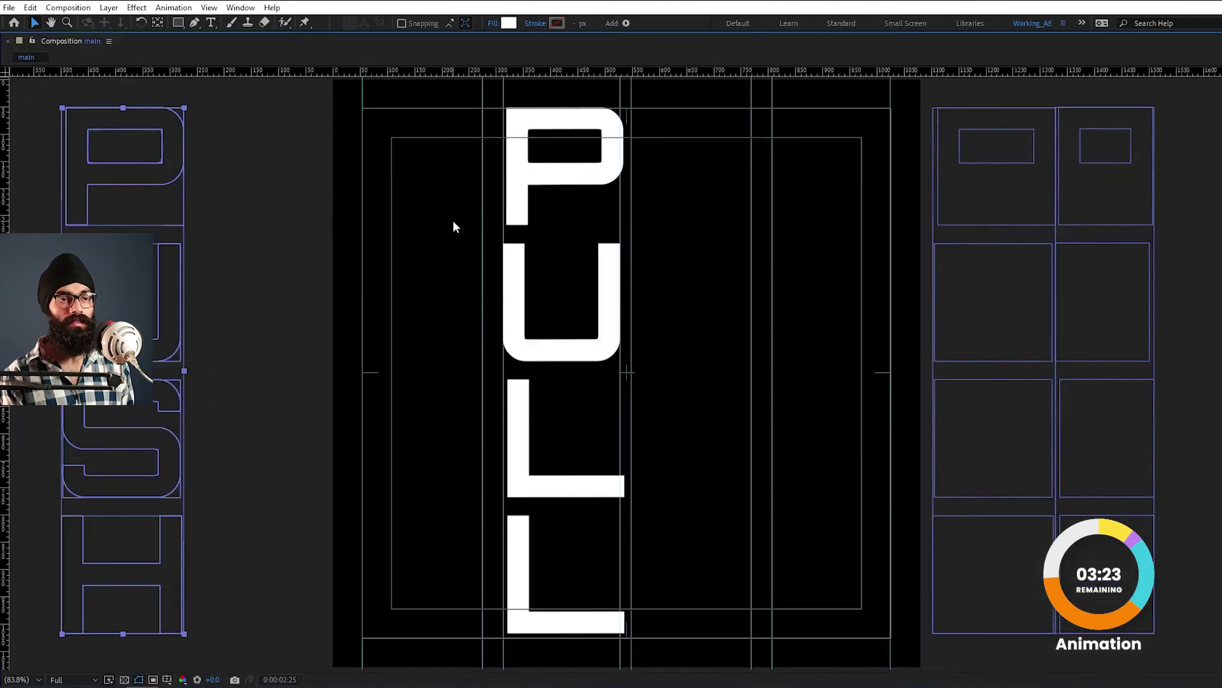
pyautogui.moveTo(156, 376); pyautogui.dragTo(458, 376)
pyautogui.scroll(3, 378, 430)
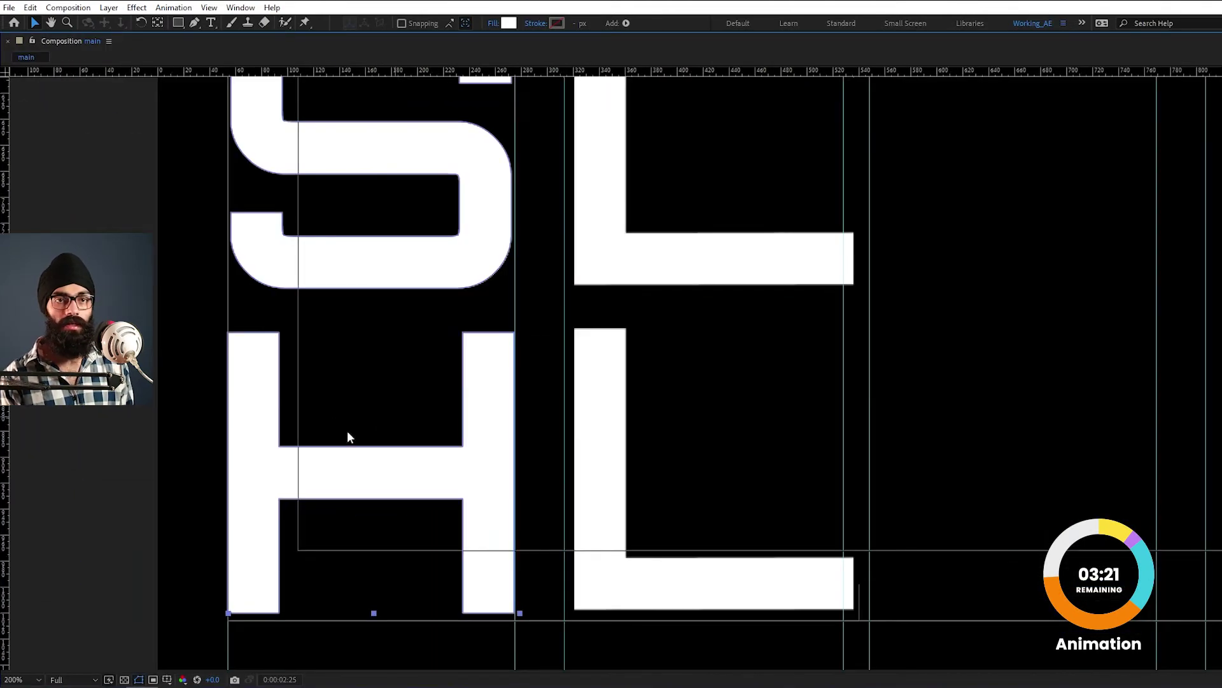
pyautogui.press('`')
# - Keyframe the P U S H 2 position at 0:00:02:25, and place the word off the canvas's left edge at 0:00:02:05
pyautogui.press('p')
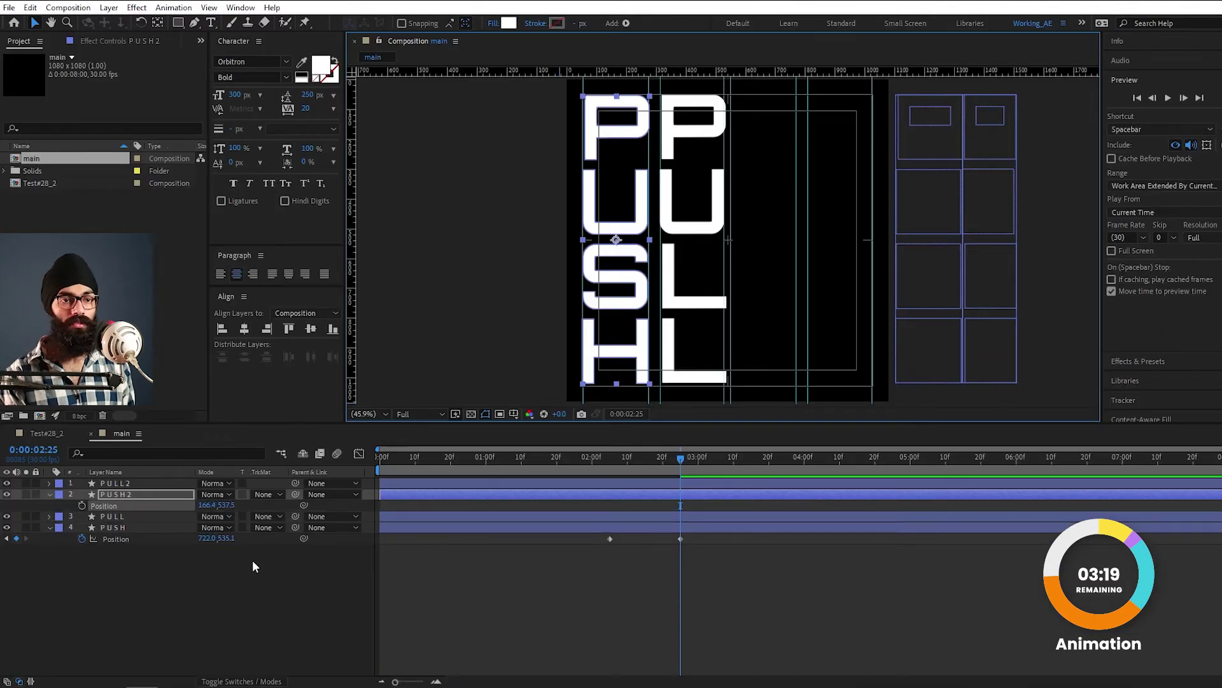
pyautogui.click(82, 505)
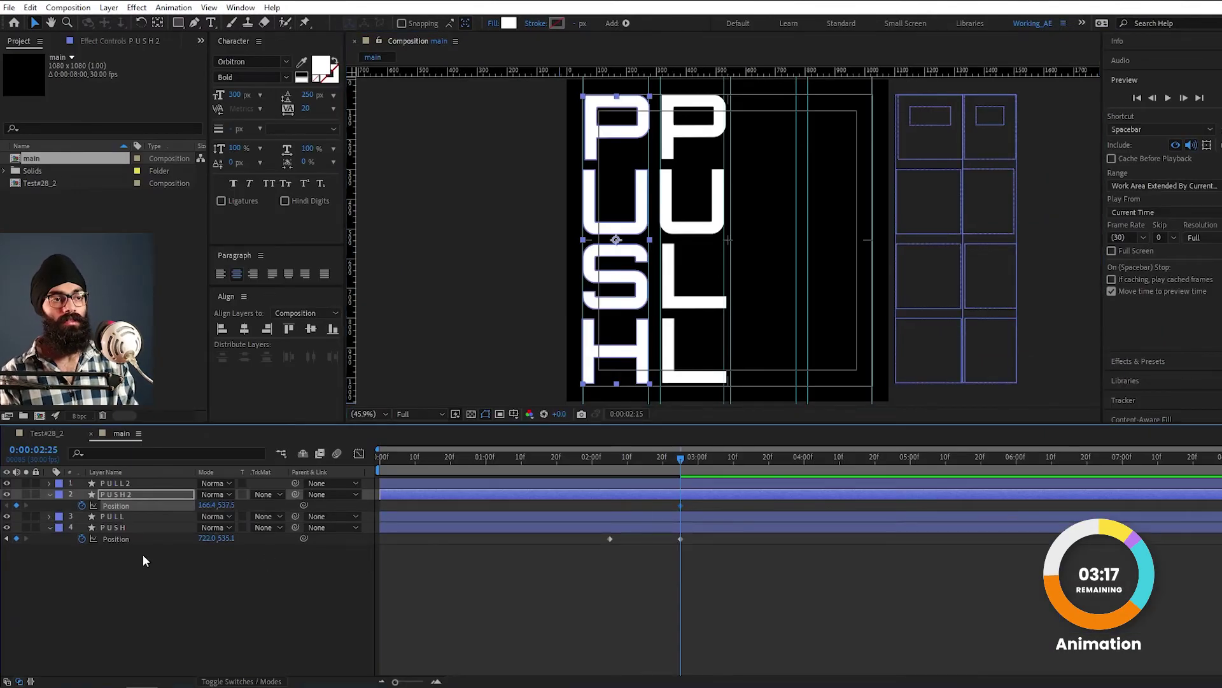
pyautogui.press('j')
pyautogui.moveTo(615, 240); pyautogui.dragTo(458, 239)
pyautogui.press('k')
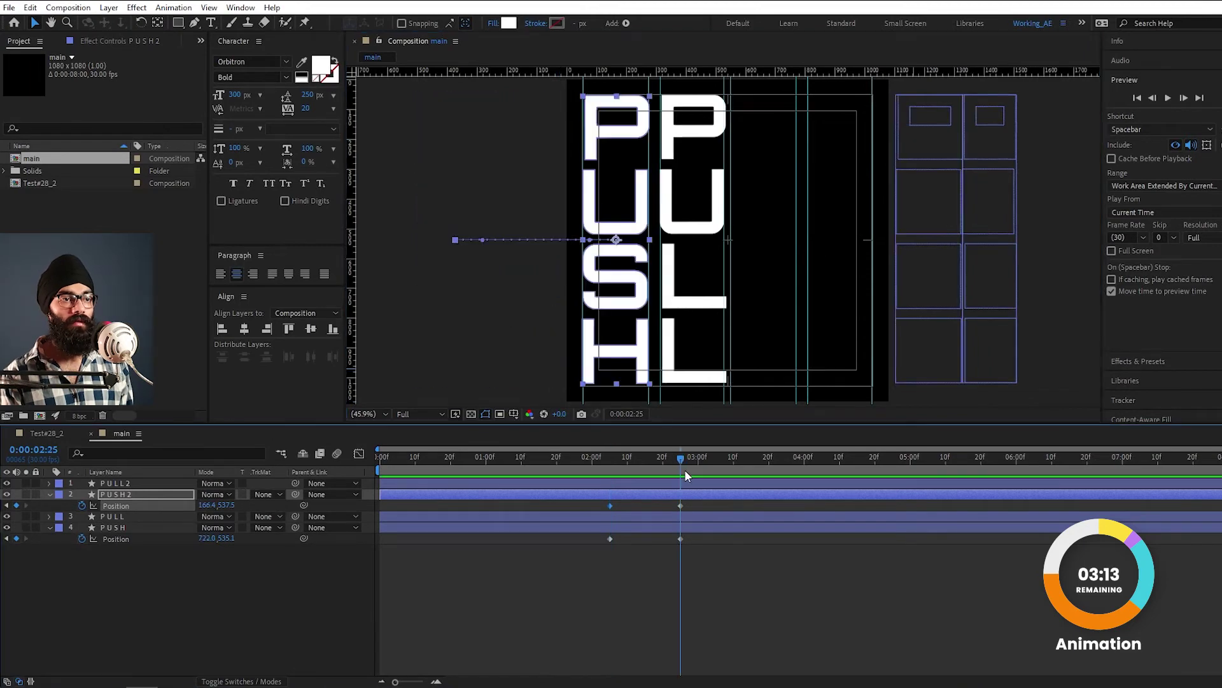
# - End the work area at 0:00:03:00 and preview the animation
pyautogui.moveTo(685, 475); pyautogui.dragTo(700, 479)
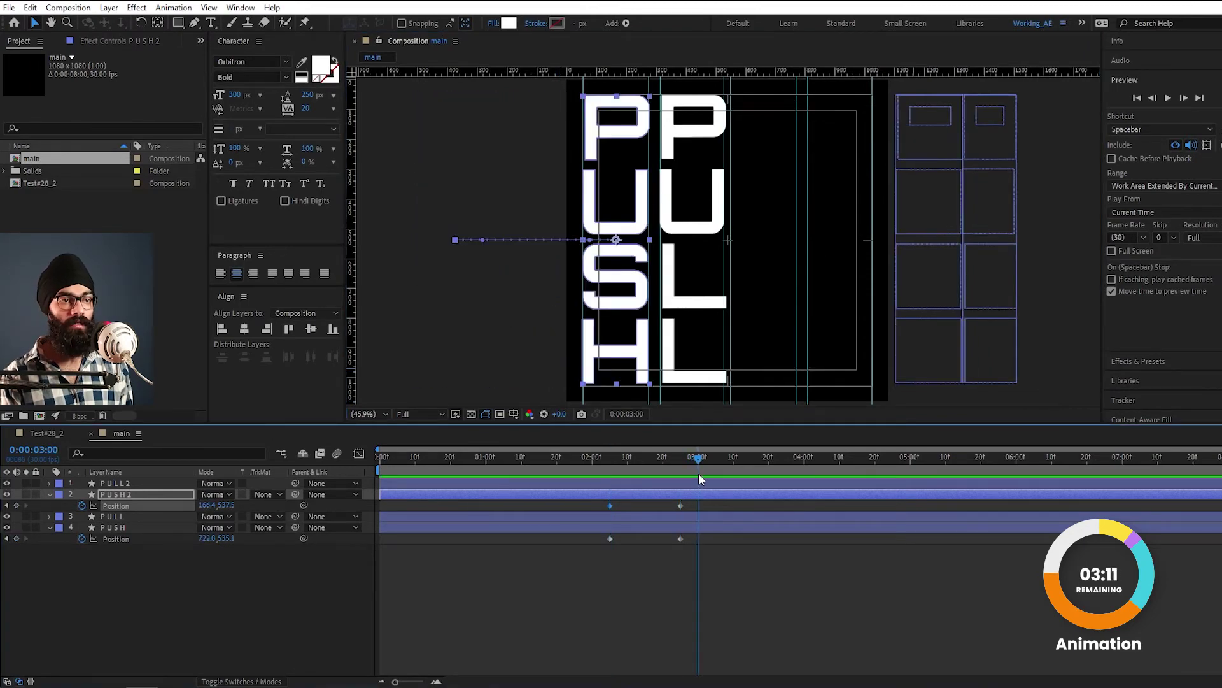
pyautogui.press('n')
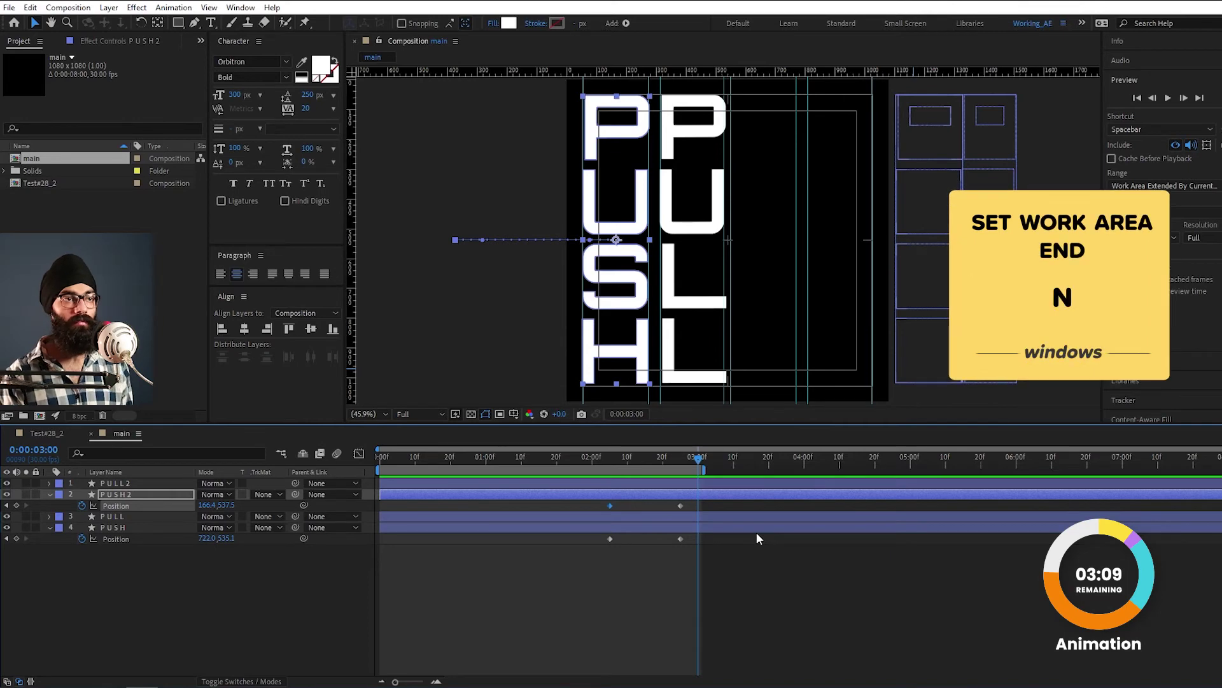
pyautogui.press('space')
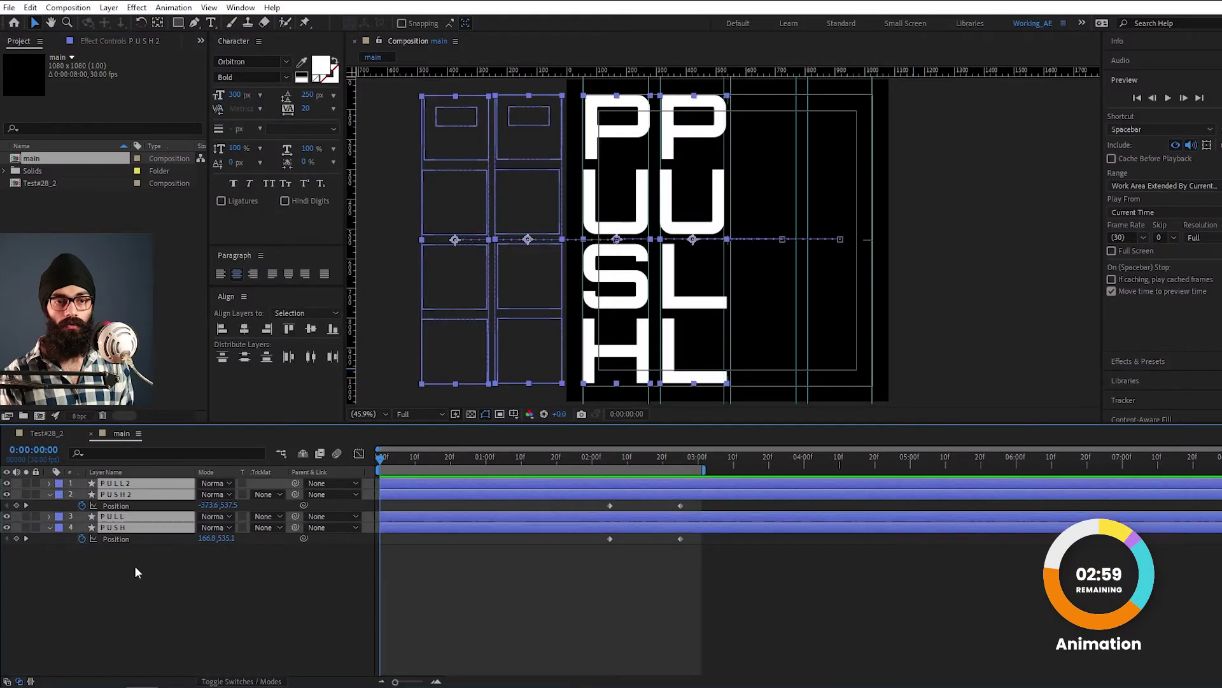
# - Reveal the keyframes of all four word layers and apply Easy Ease to every one
pyautogui.press('u')
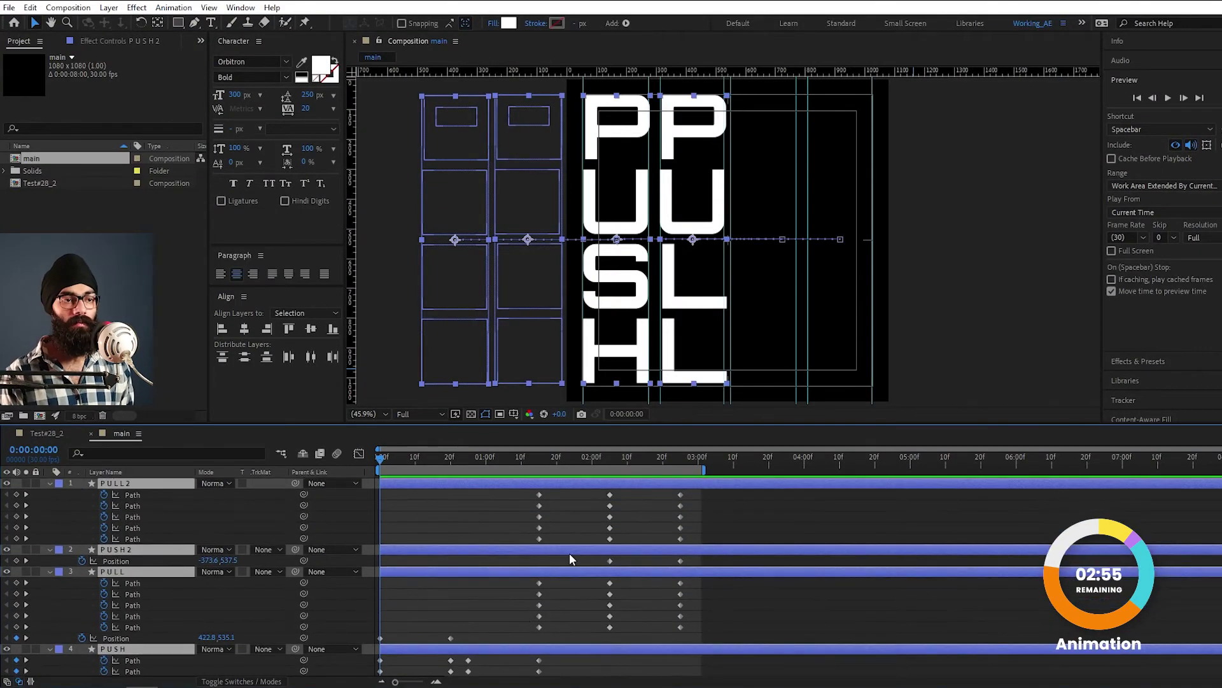
pyautogui.press('`')
pyautogui.moveTo(721, 359); pyautogui.dragTo(371, 93)
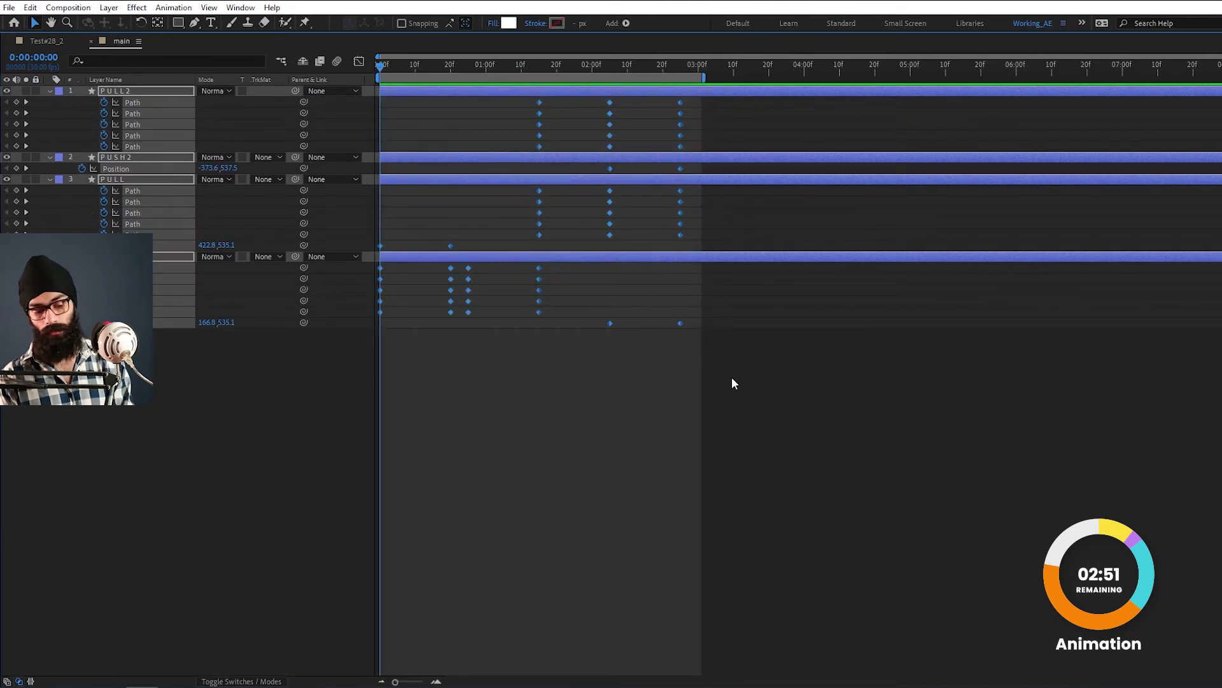
pyautogui.press('F9')
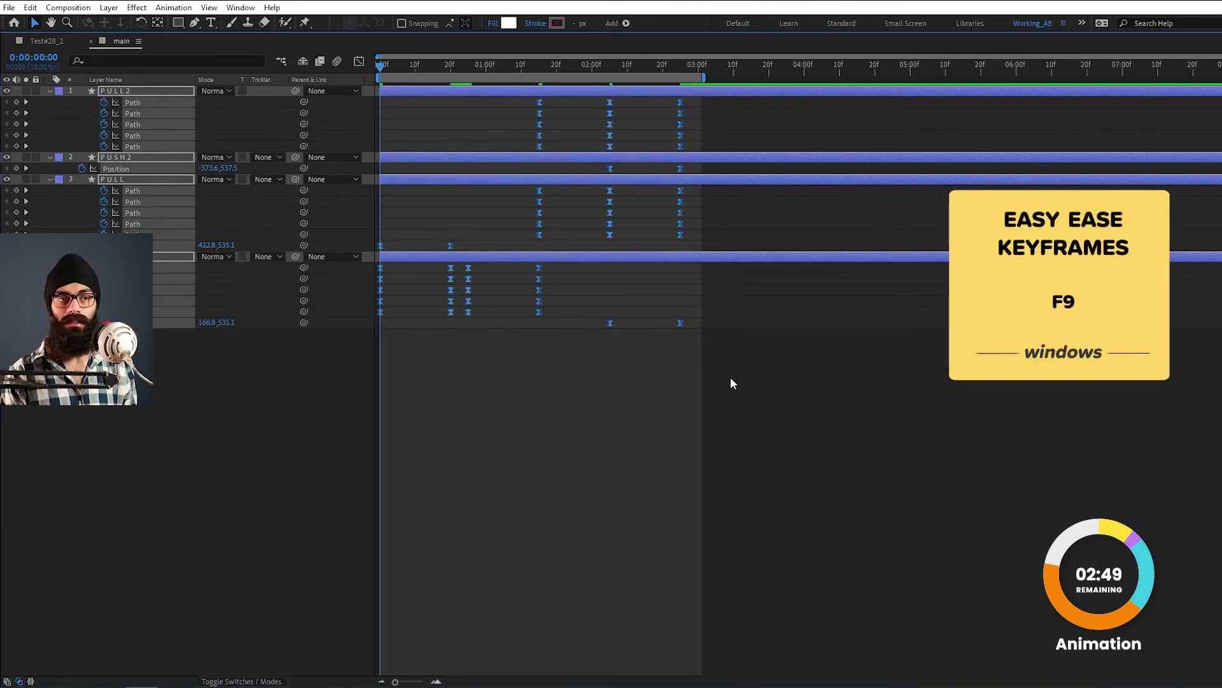
pyautogui.press('`')
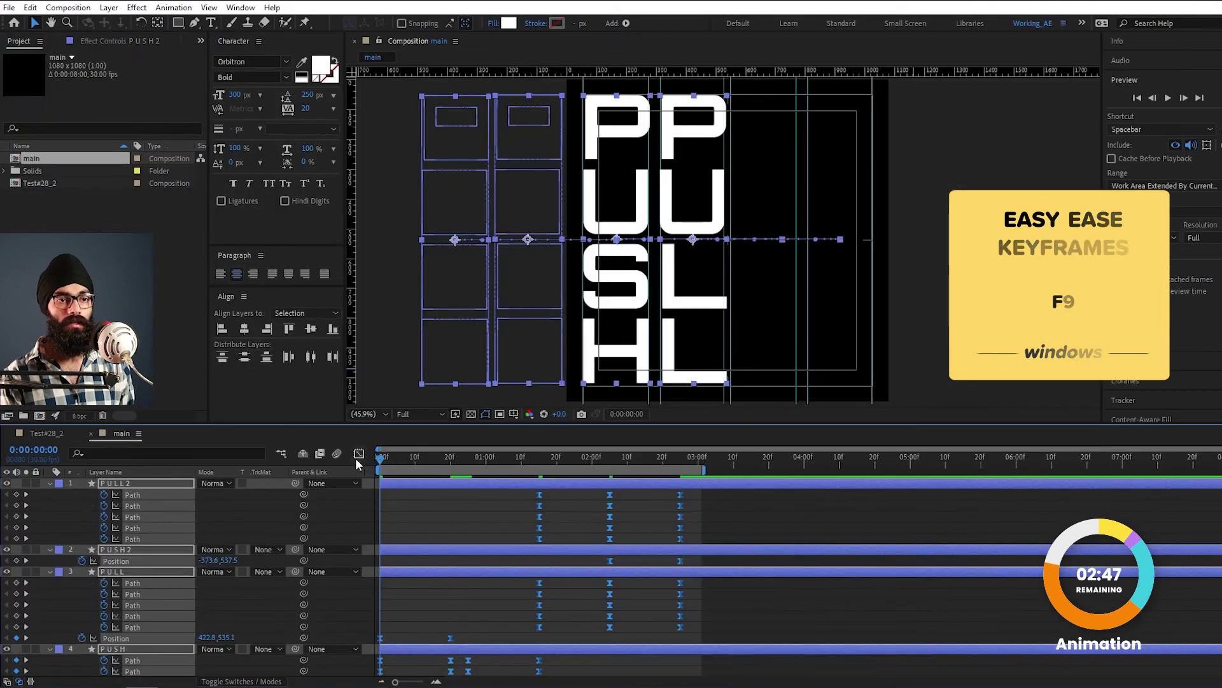
# - In the Graph Editor, sharpen the speed curves of the keyframes between 0:00:00:00 and 0:00:01:15 into a steep central peak
pyautogui.hotkey('shift', 'F3')
pyautogui.press('`')
pyautogui.moveTo(516, 548); pyautogui.dragTo(312, 620)
pyautogui.moveTo(384, 592); pyautogui.dragTo(425, 599)
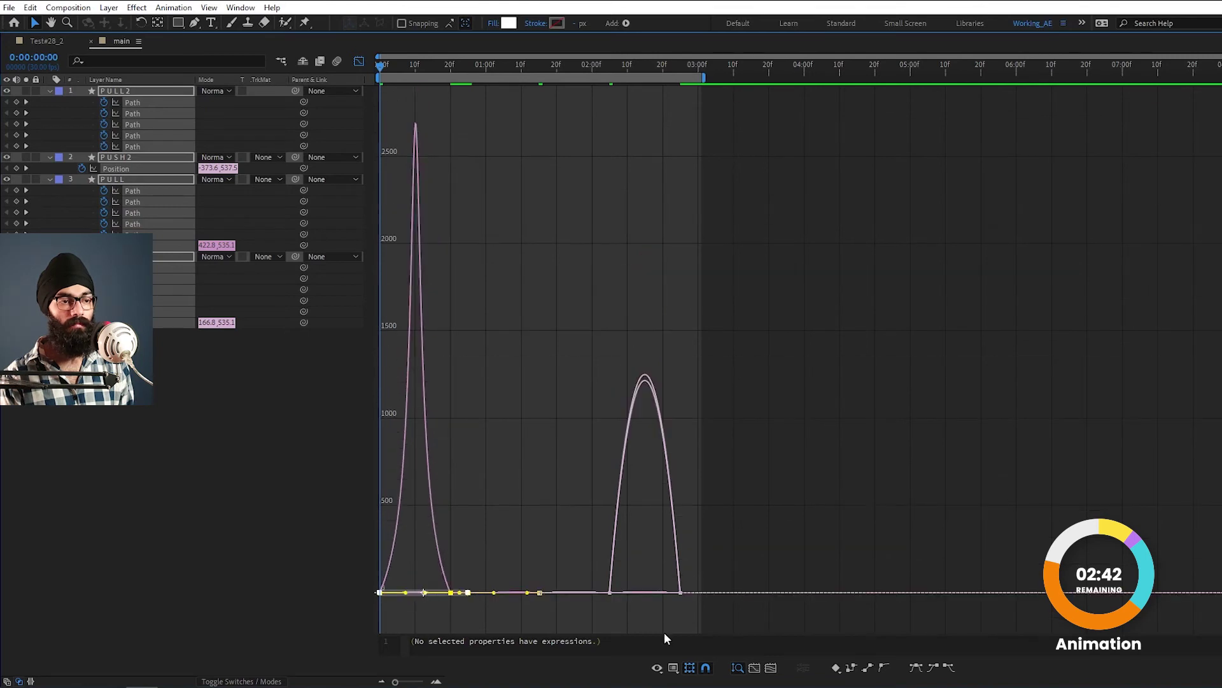
# - Check the speed graph options and sharpen the speed curves of the keyframes between 0:00:01:15 and 0:00:02:25 into a steep peak
pyautogui.click(674, 667)
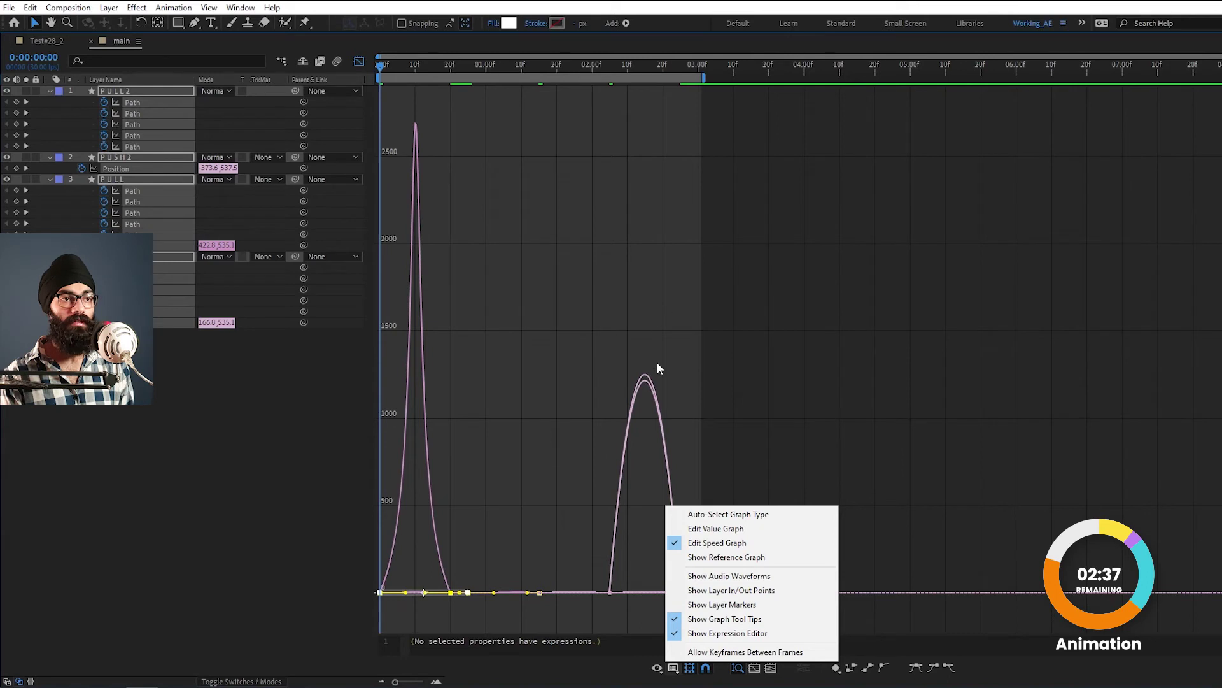
pyautogui.click(678, 480)
pyautogui.moveTo(726, 536); pyautogui.dragTo(622, 502)
pyautogui.press('`')
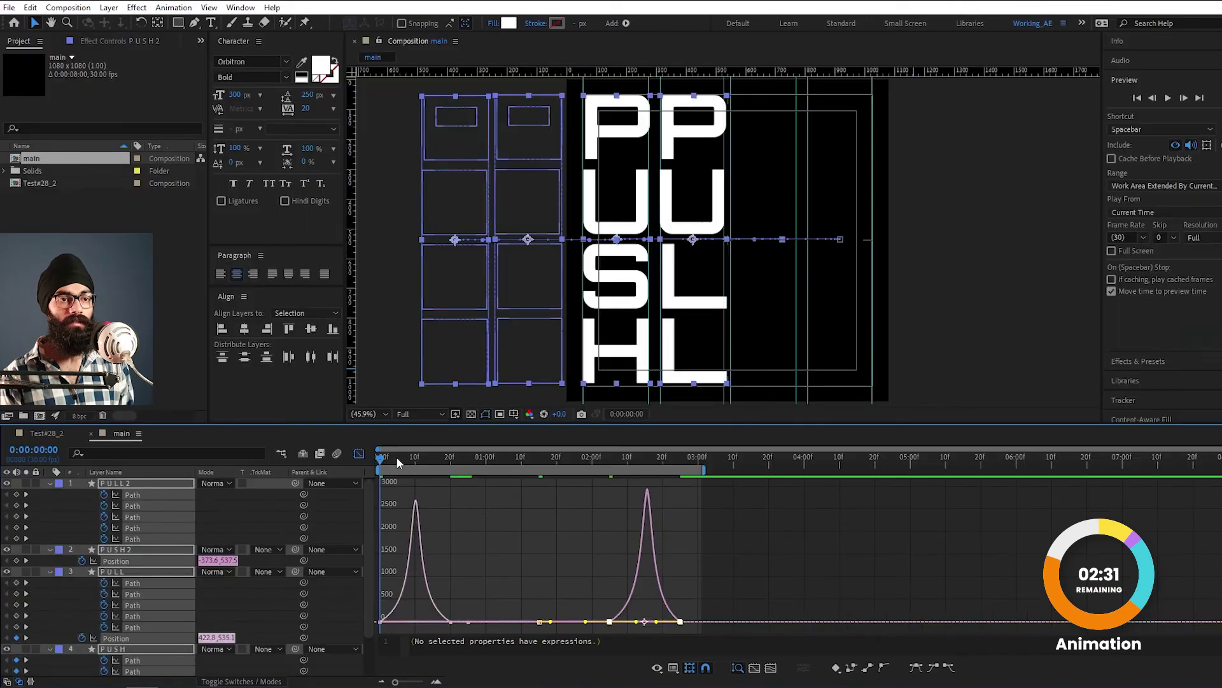
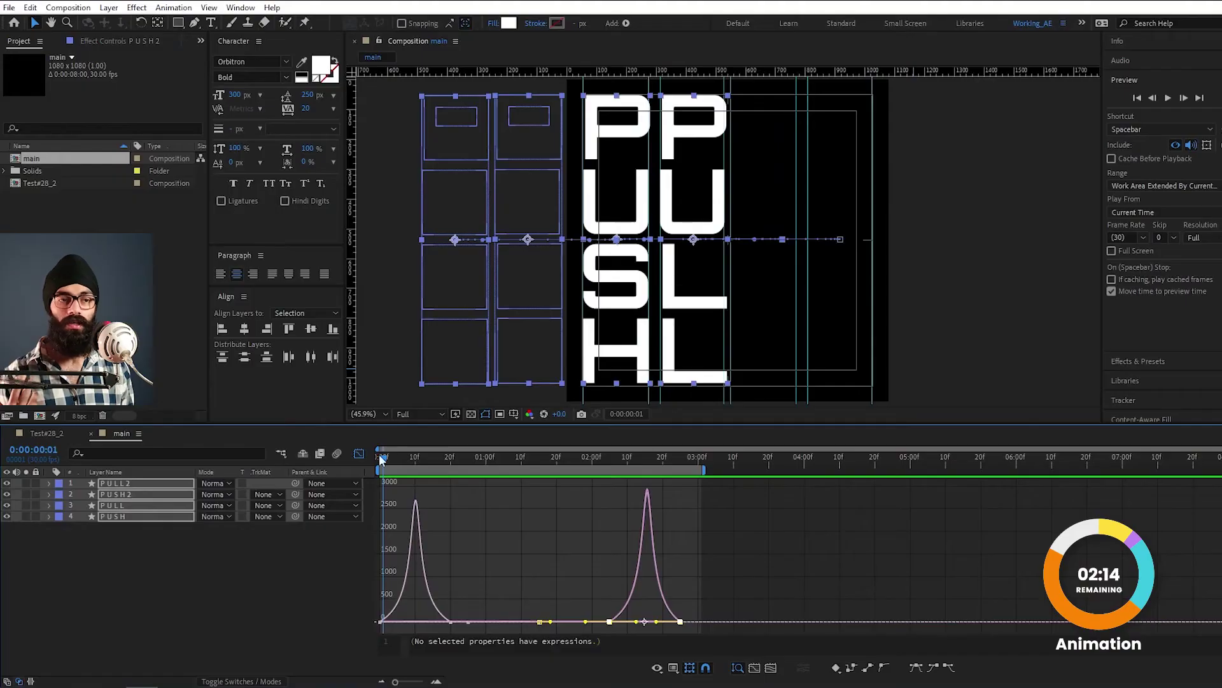
# - Close the Graph Editor, reveal the layers' keyframes, and add a Position keyframe to the P U L L layer at 0:00:01:15
pyautogui.hotkey('shift', 'F3')
pyautogui.press('u')
pyautogui.moveTo(381, 459); pyautogui.dragTo(539, 458)
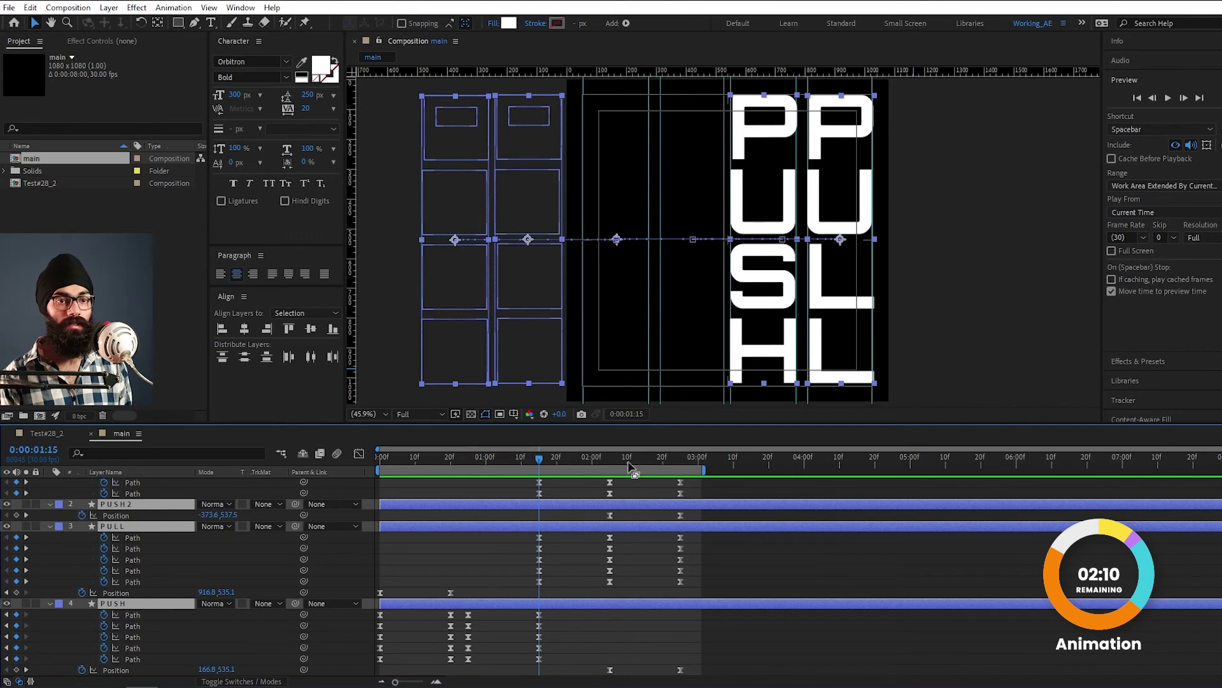
pyautogui.hotkey('ctrl', 'shift', 'a')
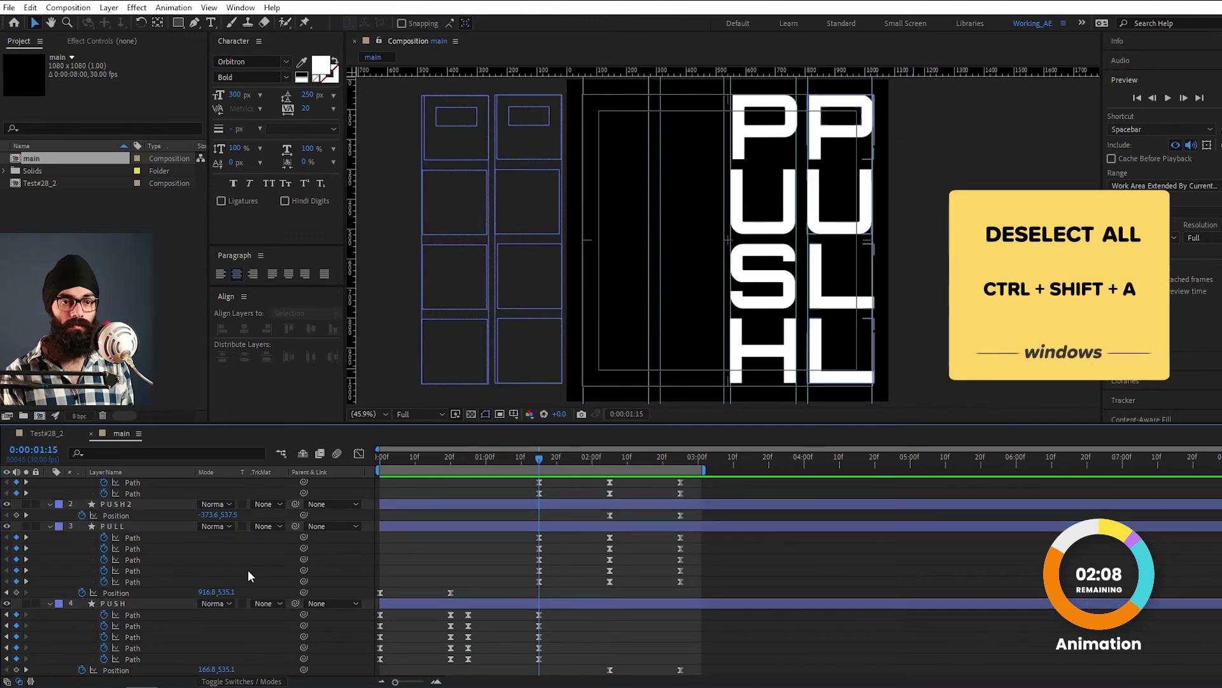
pyautogui.click(129, 526)
pyautogui.hotkey('alt', 'shift', 'p')
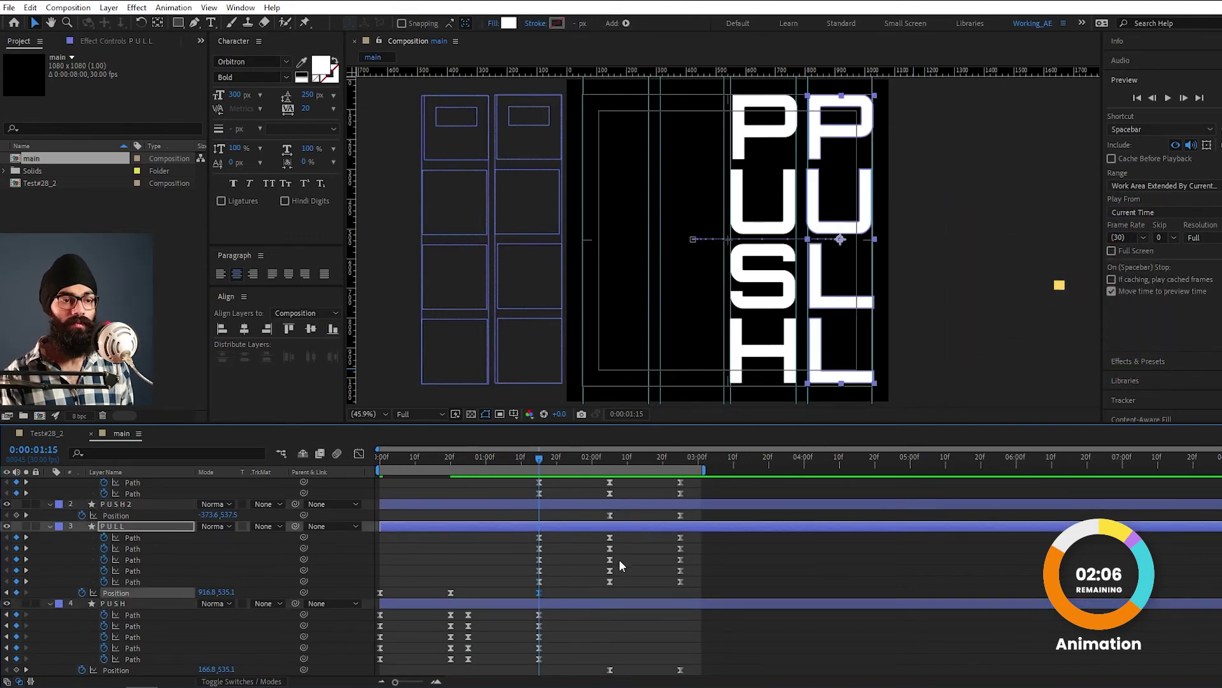
# - Add two more Position keyframes to the P U L L layer at 0:00:01:12 and 0:00:01:09
pyautogui.press('pageup')
pyautogui.press('pageup')
pyautogui.press('pageup')
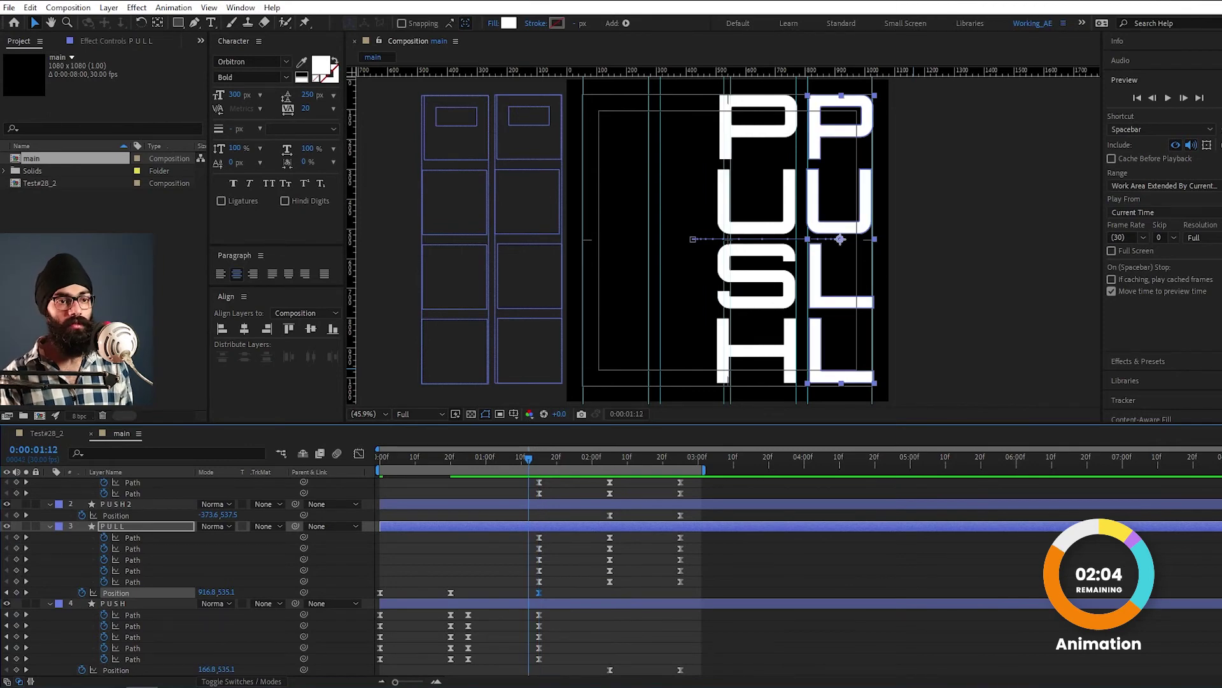
pyautogui.press('pageup')
pyautogui.press('pageup')
pyautogui.press('pageup')
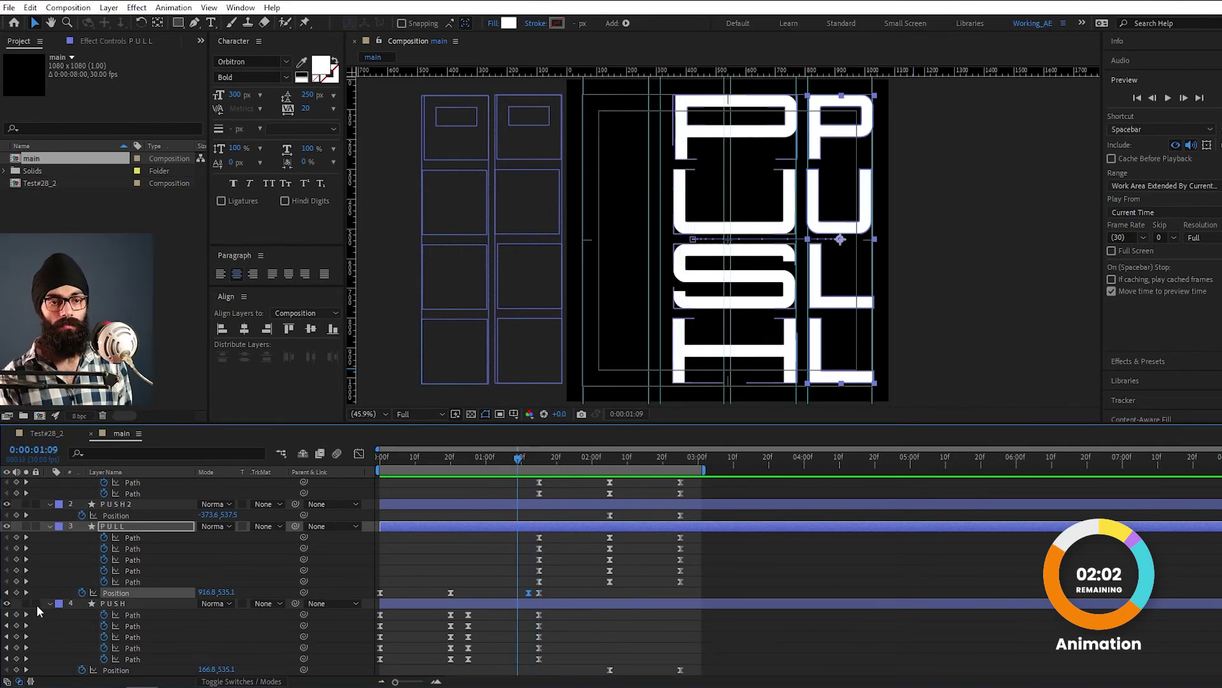
pyautogui.click(17, 593)
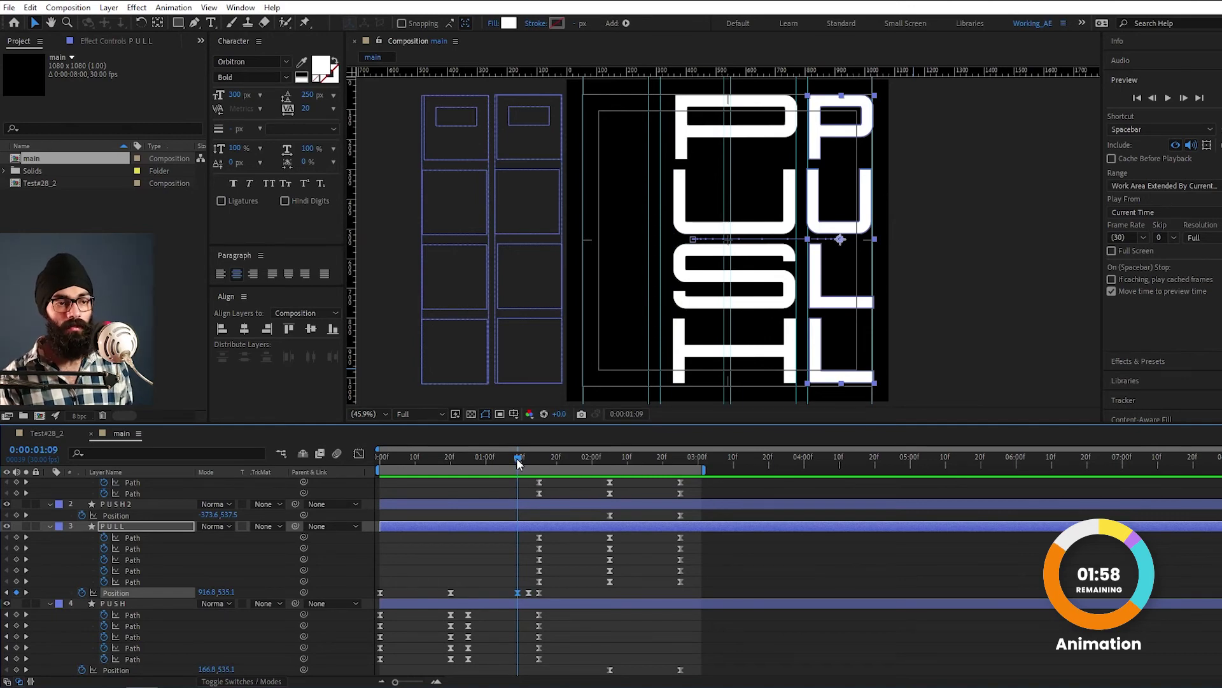
# - Set the P U L L layer's X position to 926 at 0:00:01:12 and preview the bounce
pyautogui.moveTo(517, 463); pyautogui.dragTo(527, 468)
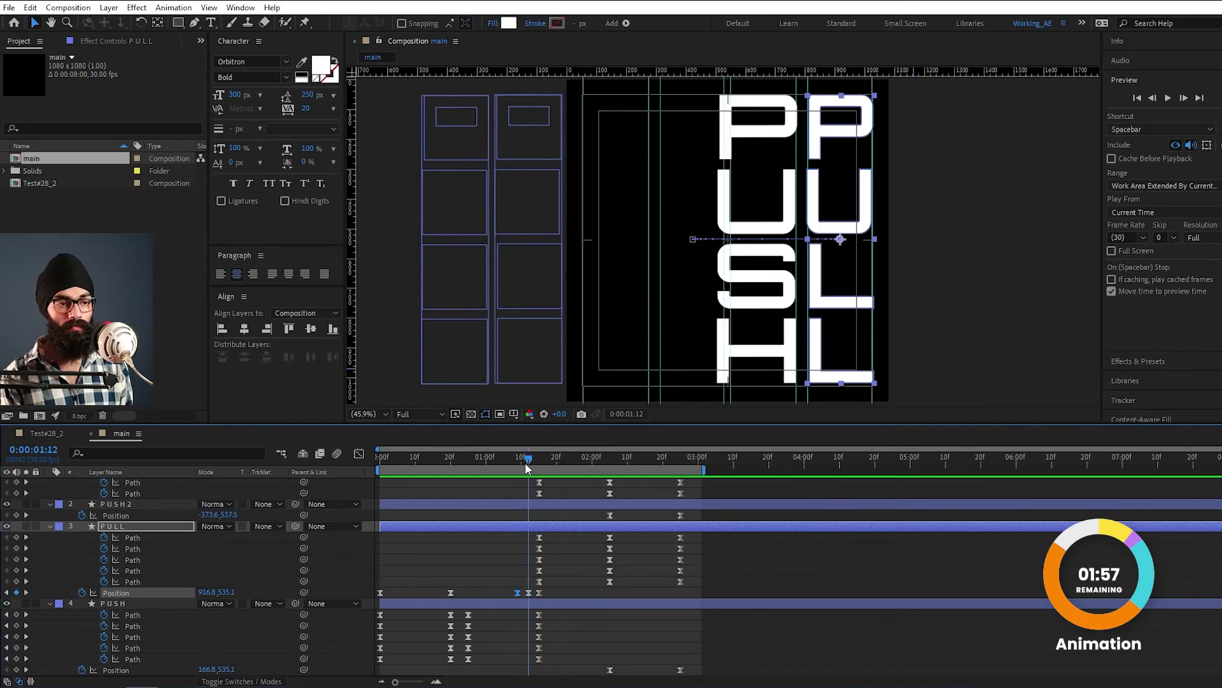
pyautogui.click(529, 592)
pyautogui.moveTo(207, 596); pyautogui.dragTo(209, 594)
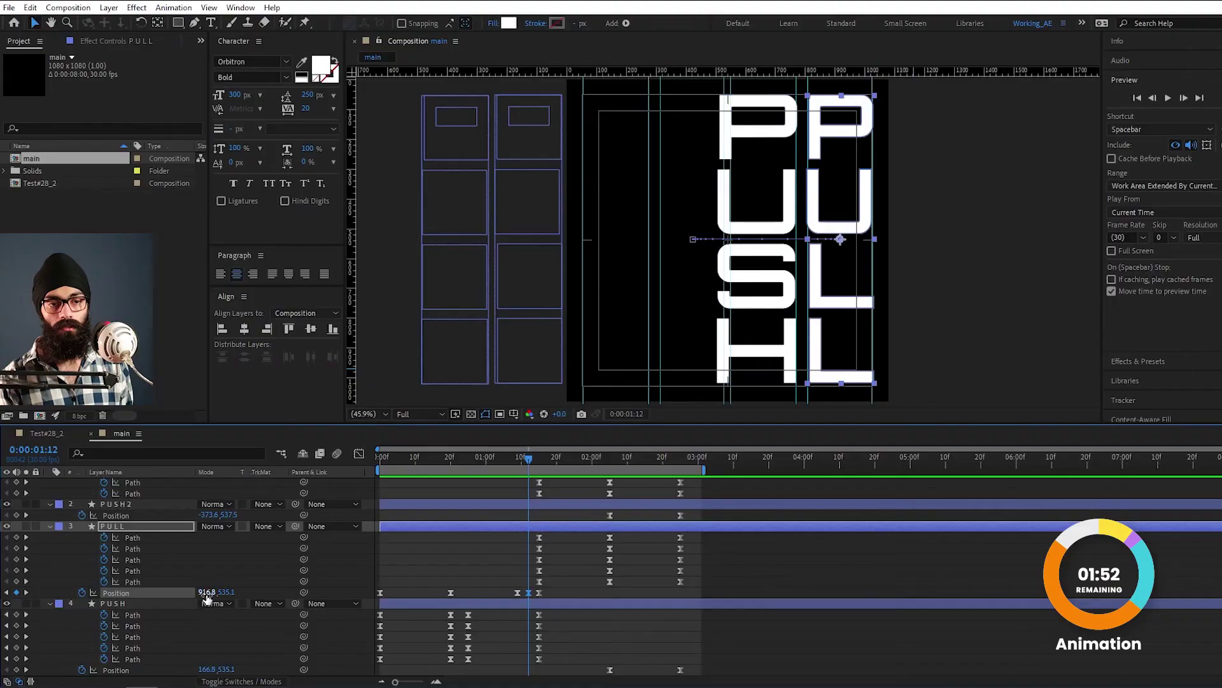
pyautogui.click(212, 592)
pyautogui.write('926')
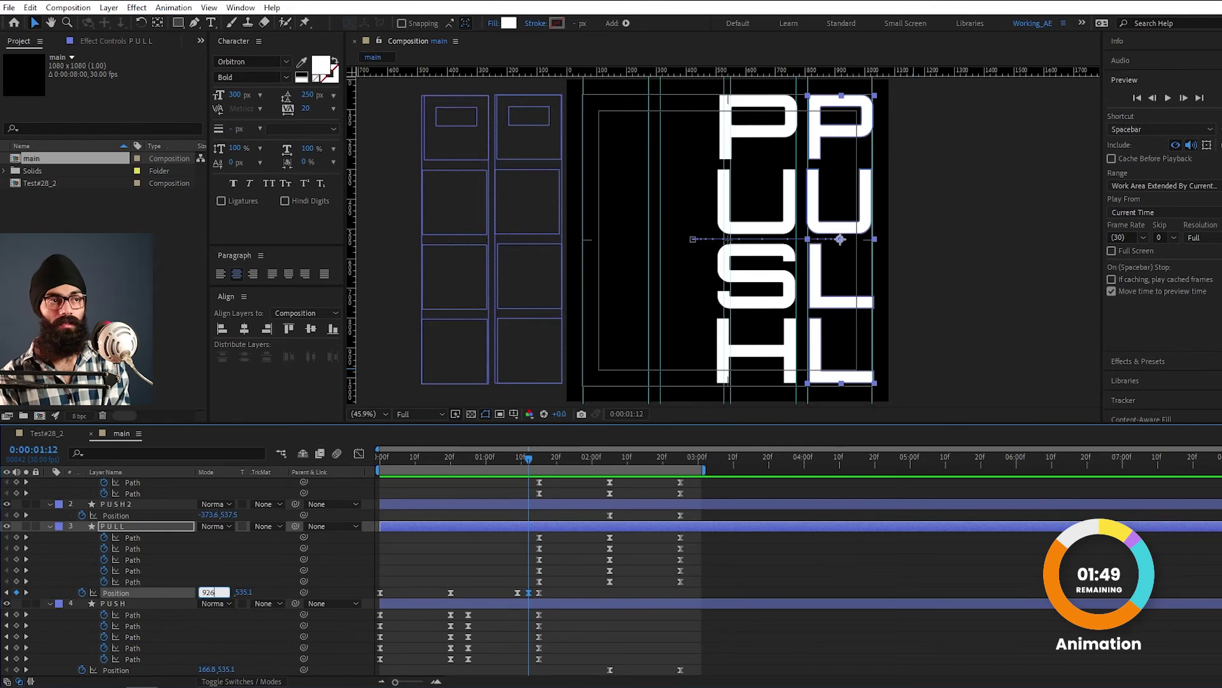
pyautogui.press('Return')
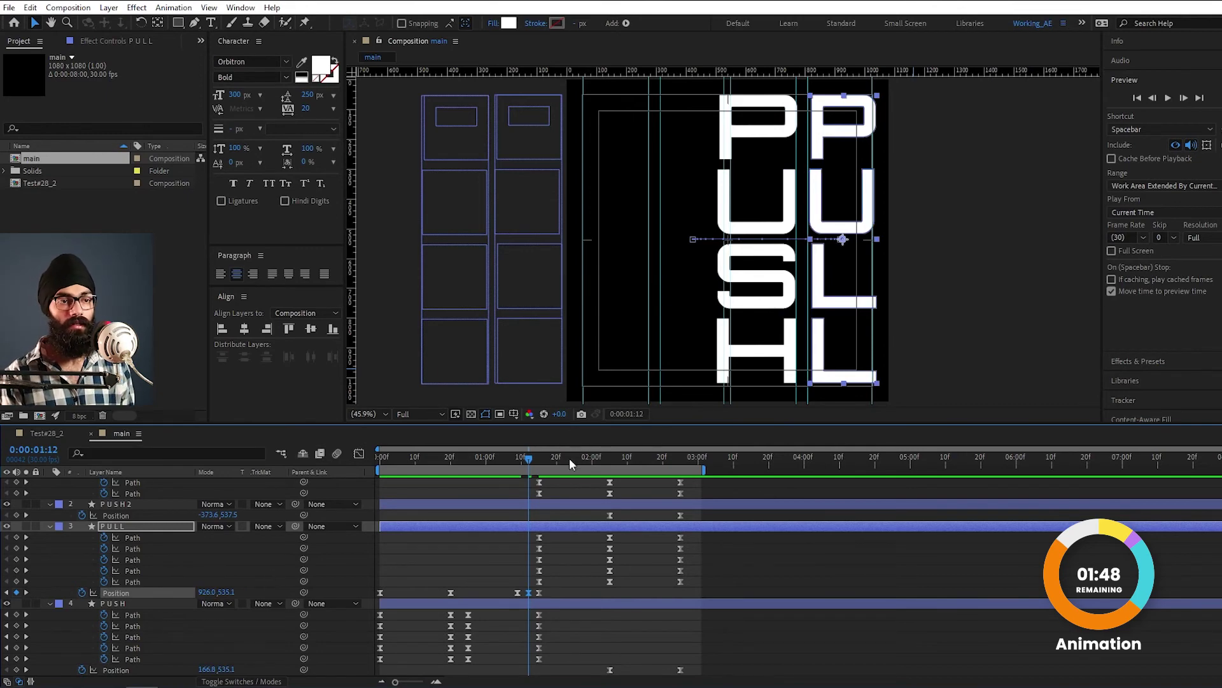
pyautogui.click(516, 459)
pyautogui.press('space')
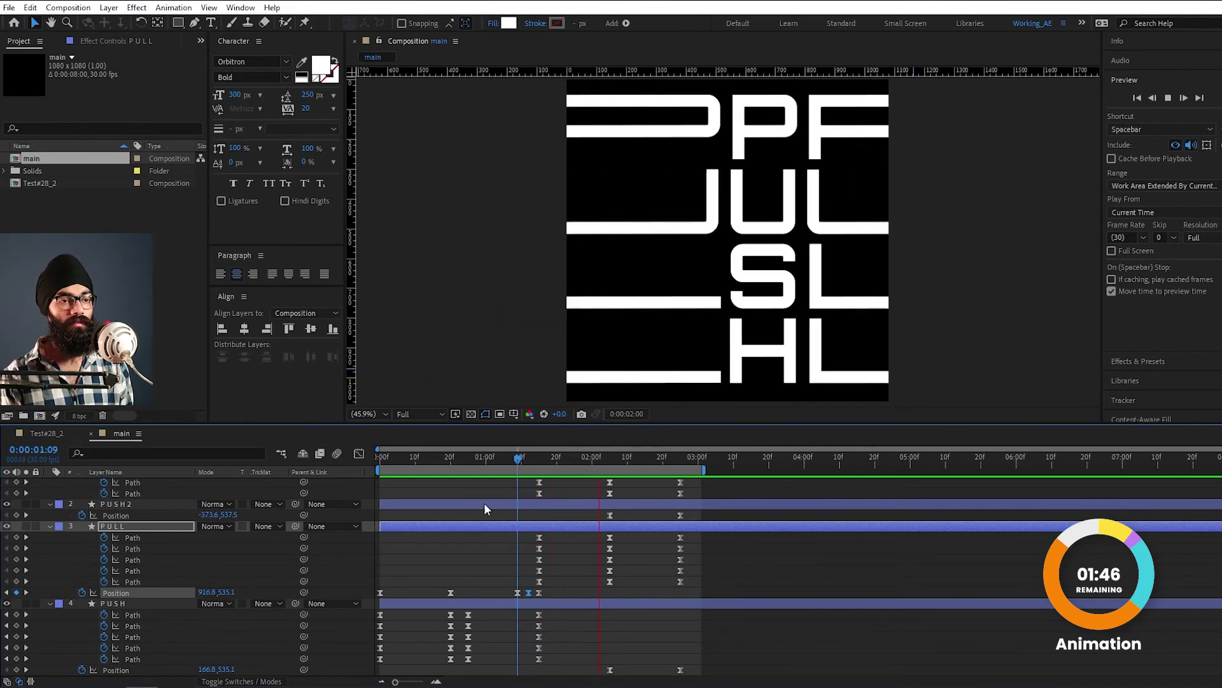
pyautogui.press('space')
# - Compress the P U L L layer's last three Position keyframes closer together around 0:00:01:15 and preview the motion
pyautogui.press('=')
pyautogui.moveTo(490, 587); pyautogui.dragTo(541, 594)
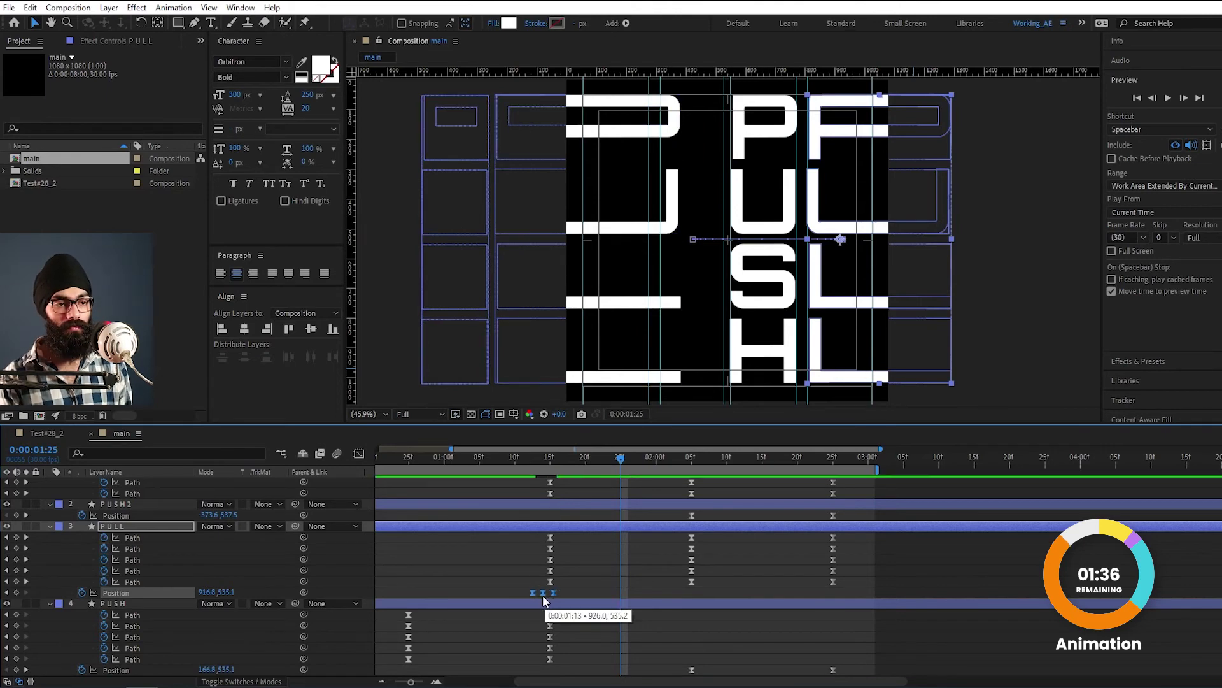
pyautogui.moveTo(535, 462)
pyautogui.mouseDown()
pyautogui.moveTo(444, 479)
pyautogui.moveTo(521, 529)
pyautogui.moveTo(545, 479)
pyautogui.mouseUp()
pyautogui.press(';')
pyautogui.press('space')
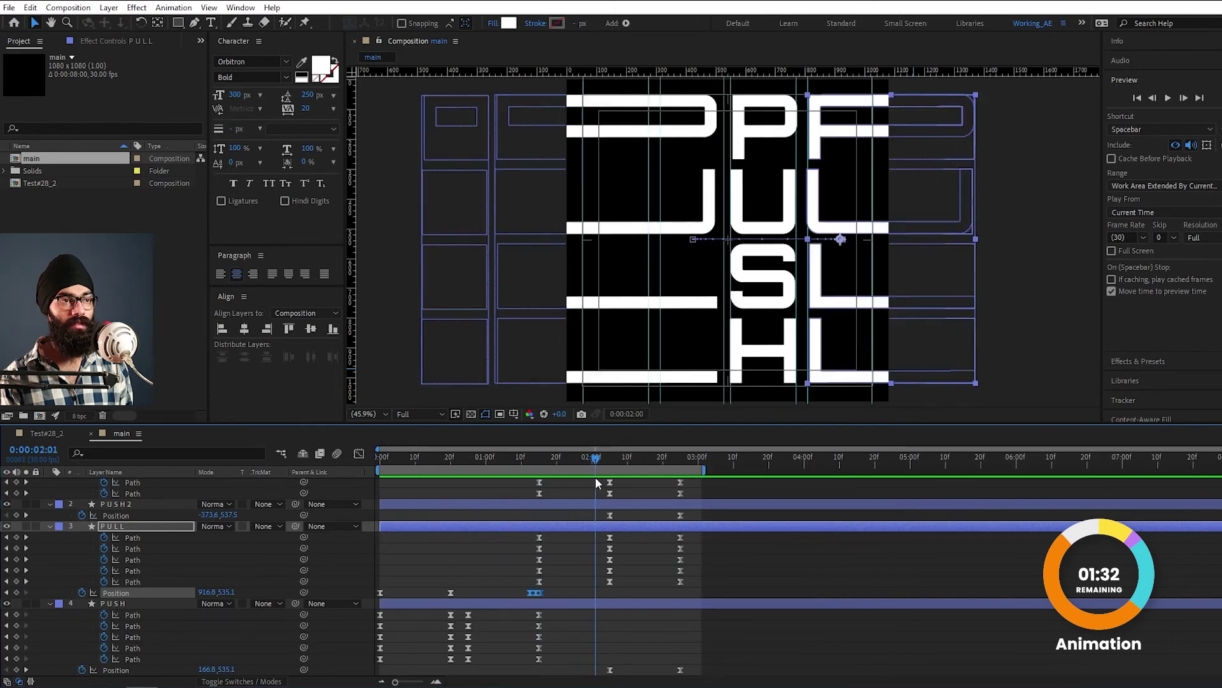
# - Add Position keyframes to the P U L L 2 layer at 0:00:02:25, 0:00:02:22 and 0:00:02:19, and apply Easy Ease to them
pyautogui.scroll(2, 162, 534)
pyautogui.click(140, 487)
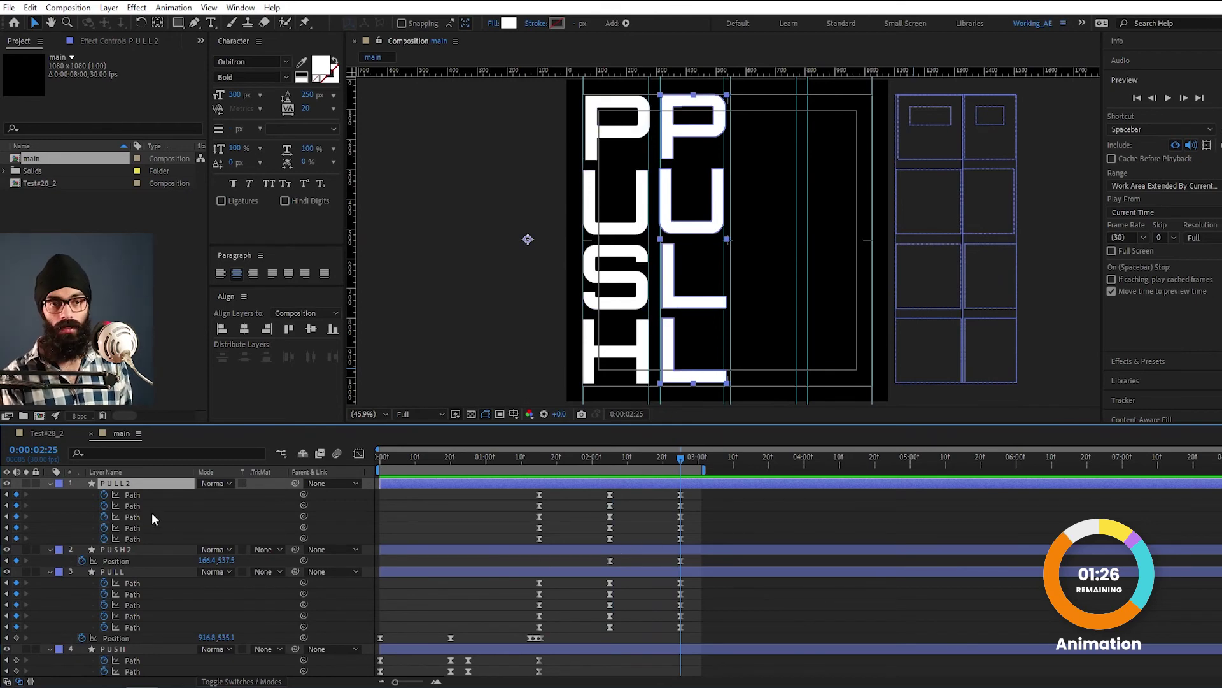
pyautogui.press('p')
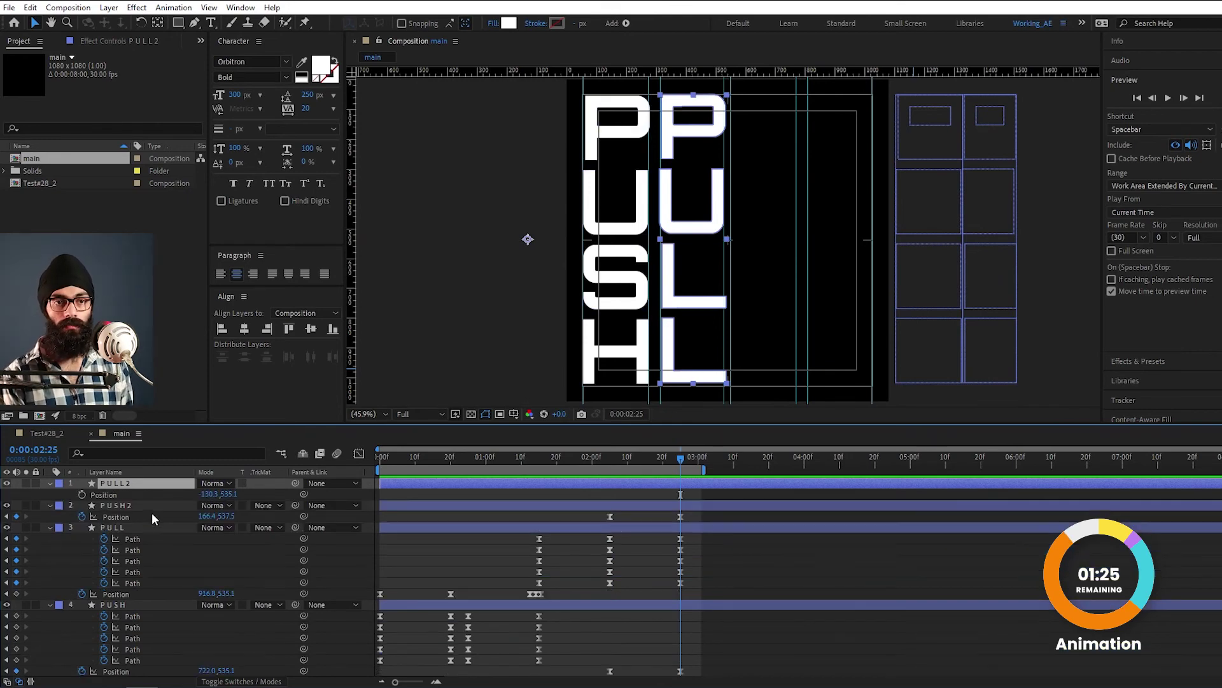
pyautogui.click(81, 495)
pyautogui.press('pageup')
pyautogui.press('pageup')
pyautogui.press('pageup')
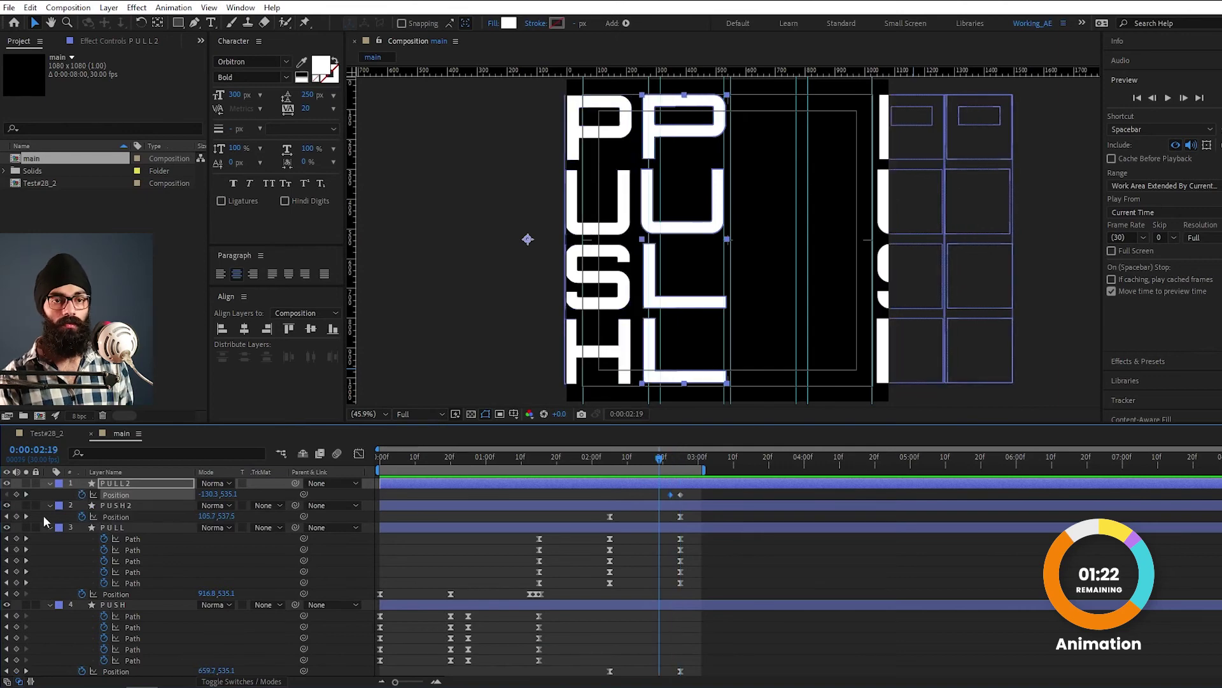
pyautogui.click(16, 495)
pyautogui.press('pageup')
pyautogui.press('pageup')
pyautogui.press('pageup')
pyautogui.scroll(2, 673, 498)
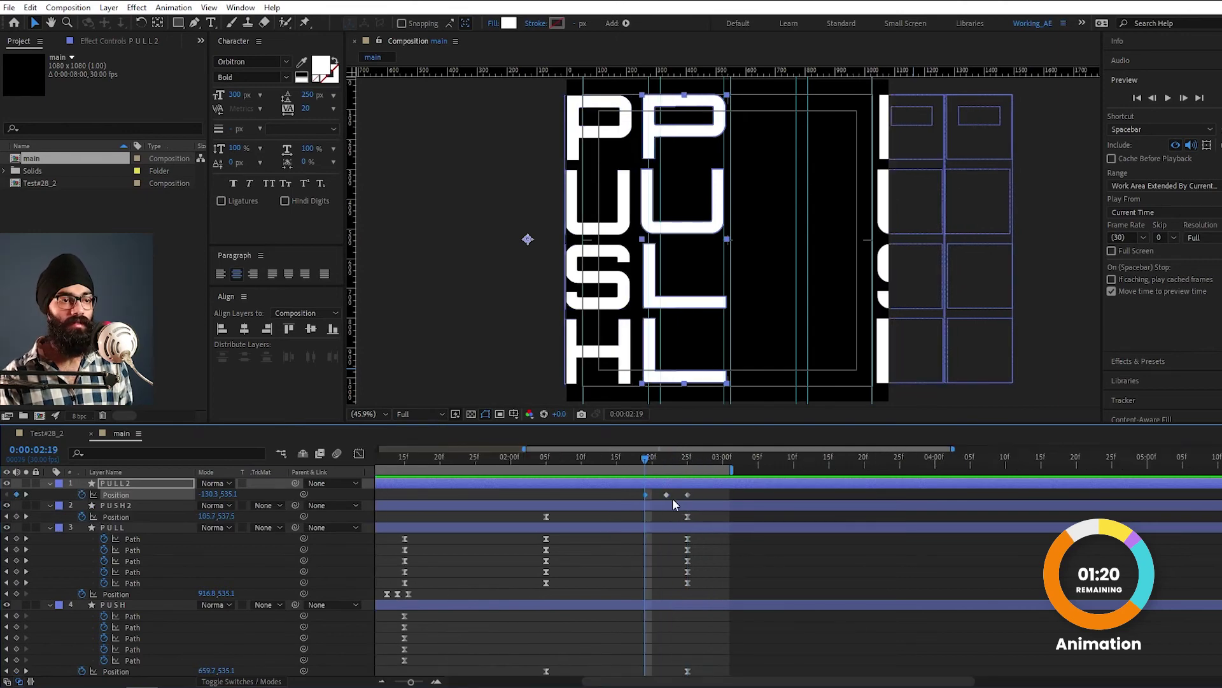
pyautogui.press('F9')
# - Set the P U L L 2 layer's X position to -120 at the 0:00:02:22 keyframe
pyautogui.moveTo(645, 458); pyautogui.dragTo(669, 463)
pyautogui.click(667, 495)
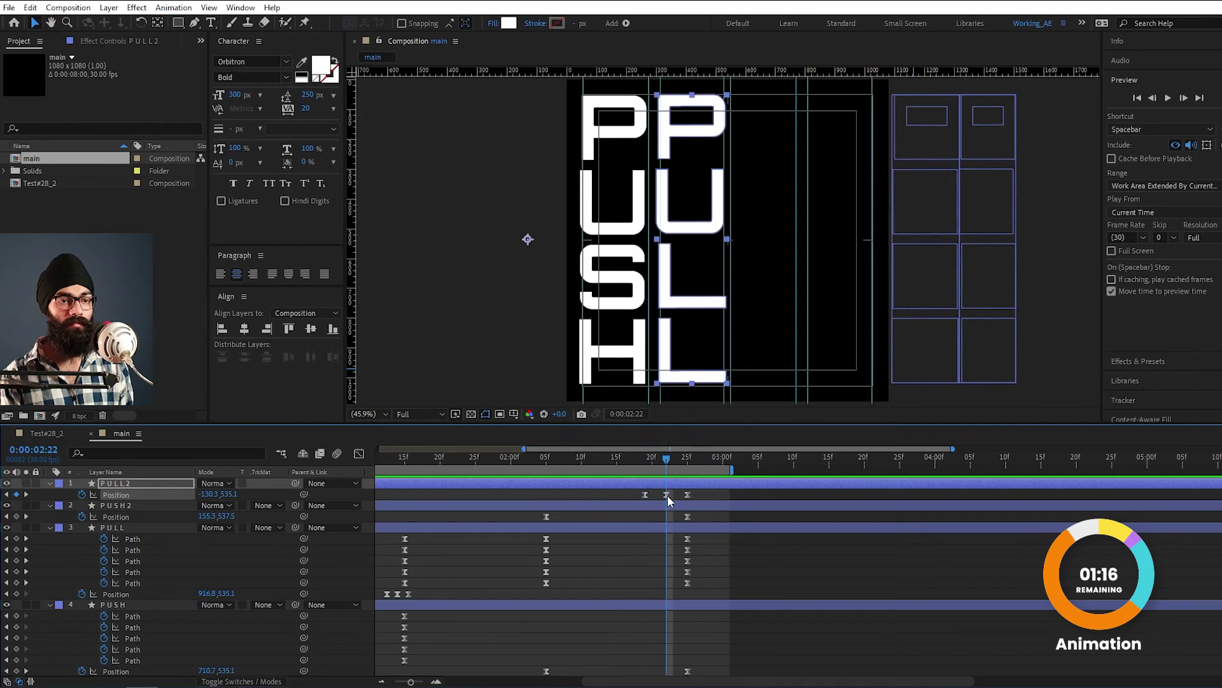
pyautogui.click(212, 495)
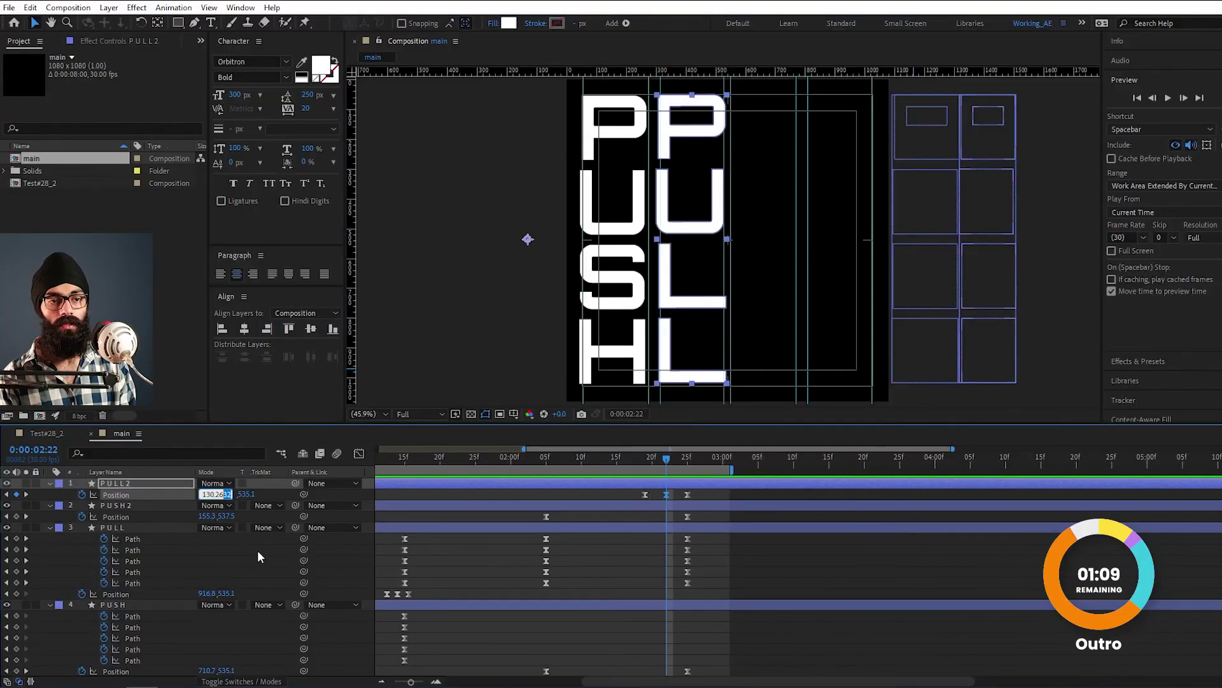
pyautogui.press('BackSpace')
pyautogui.press('BackSpace')
pyautogui.press('BackSpace')
pyautogui.press('BackSpace')
pyautogui.press('BackSpace')
pyautogui.press('BackSpace')
pyautogui.press('BackSpace')
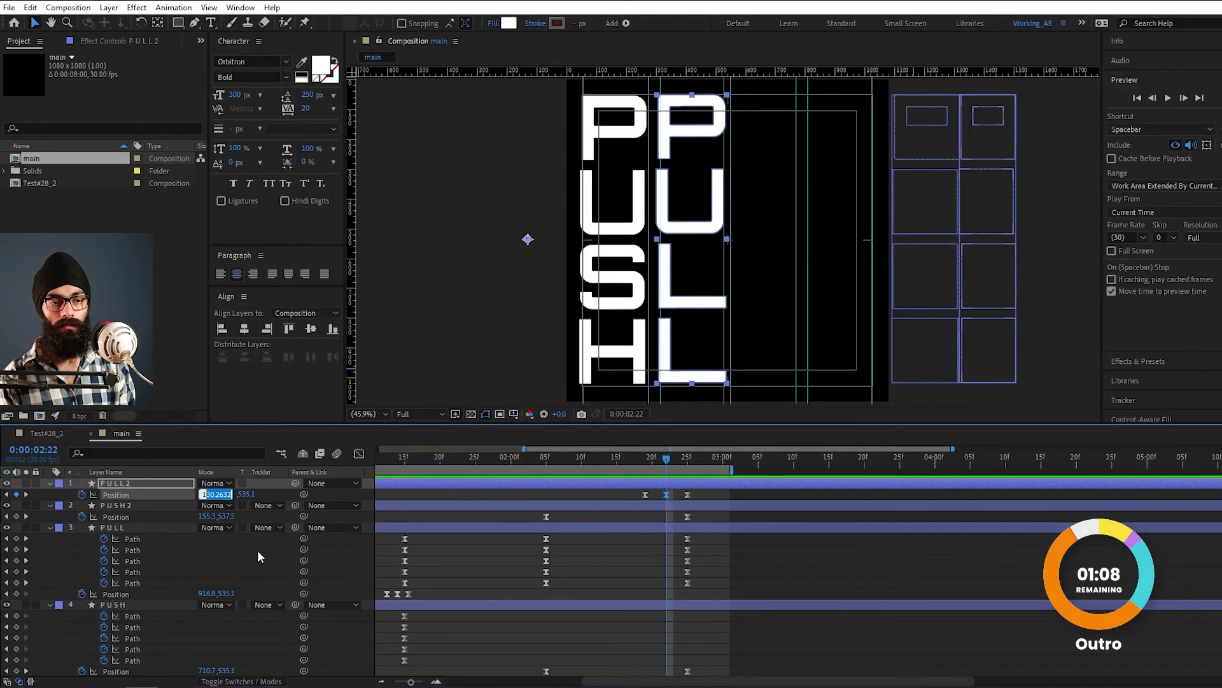
pyautogui.write('-120')
pyautogui.press('Return')
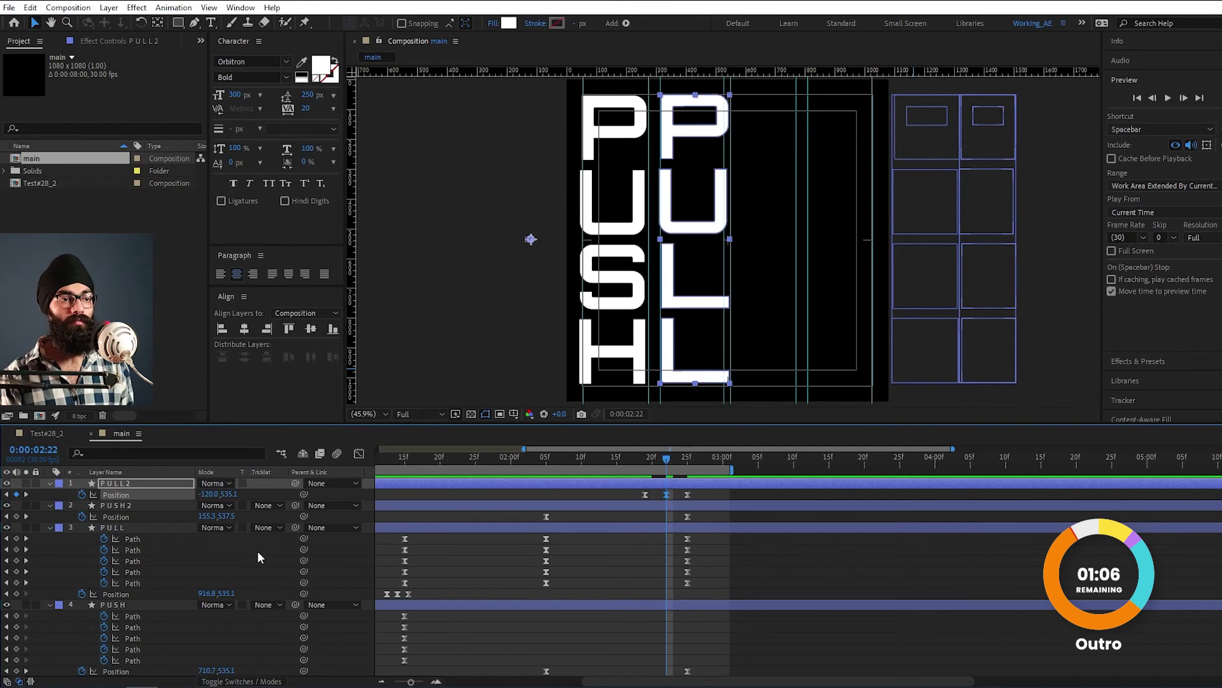
# - Inspect the P U L L 2 speed graph, then compress its three Position keyframes together around 0:00:02:25
pyautogui.moveTo(658, 465); pyautogui.dragTo(685, 463)
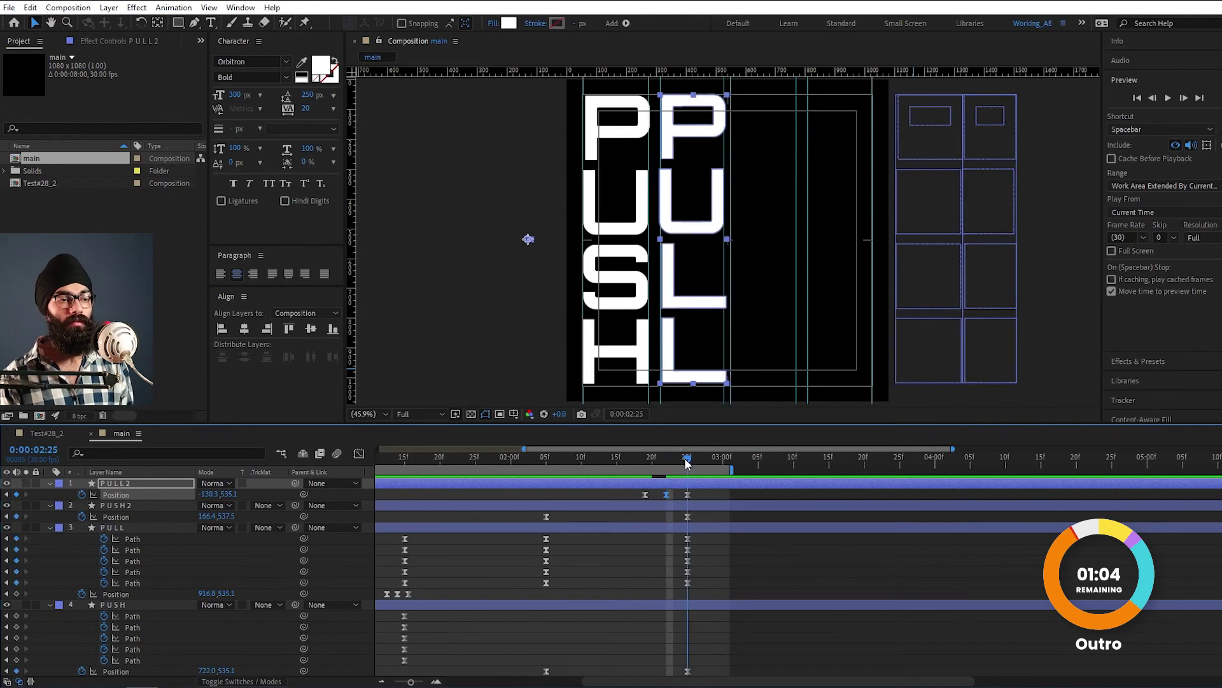
pyautogui.hotkey('shift', 'F3')
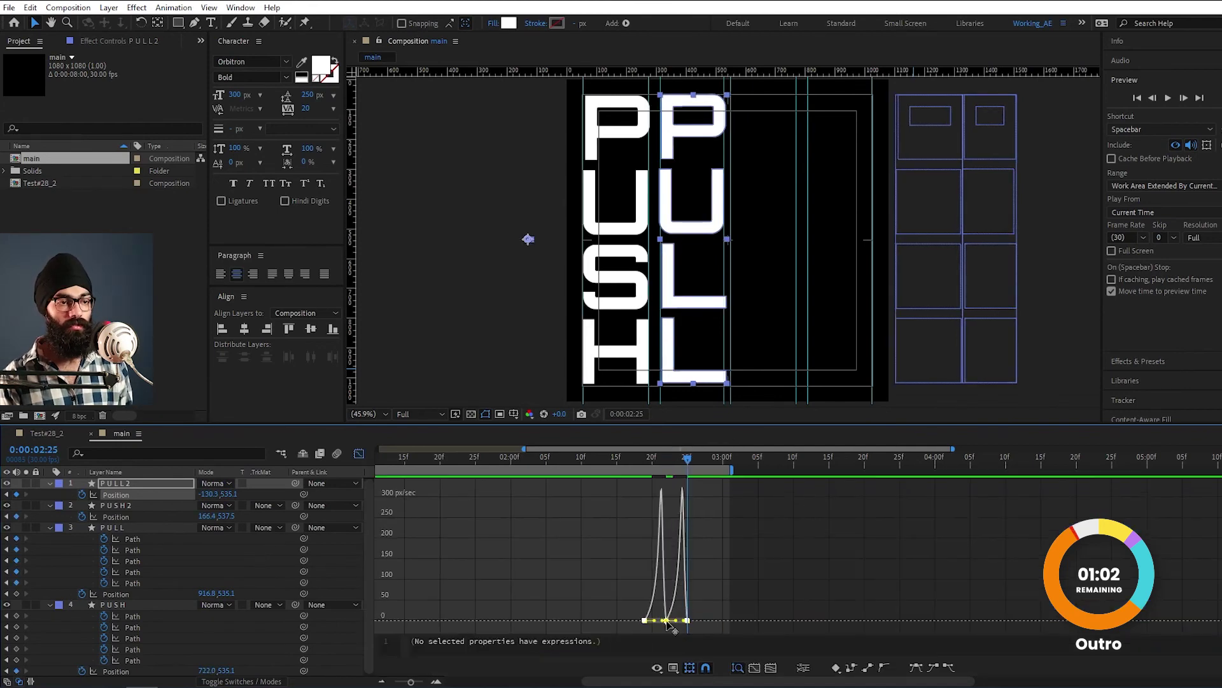
pyautogui.hotkey('shift', 'F3')
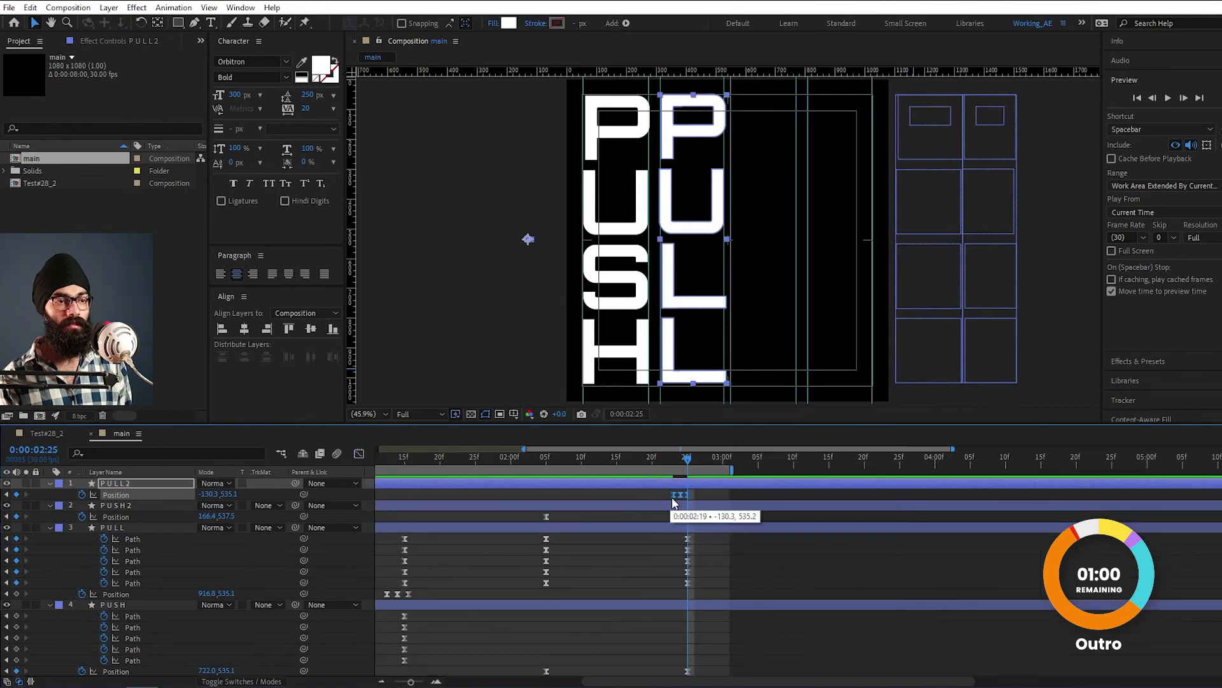
pyautogui.moveTo(686, 496); pyautogui.dragTo(694, 495)
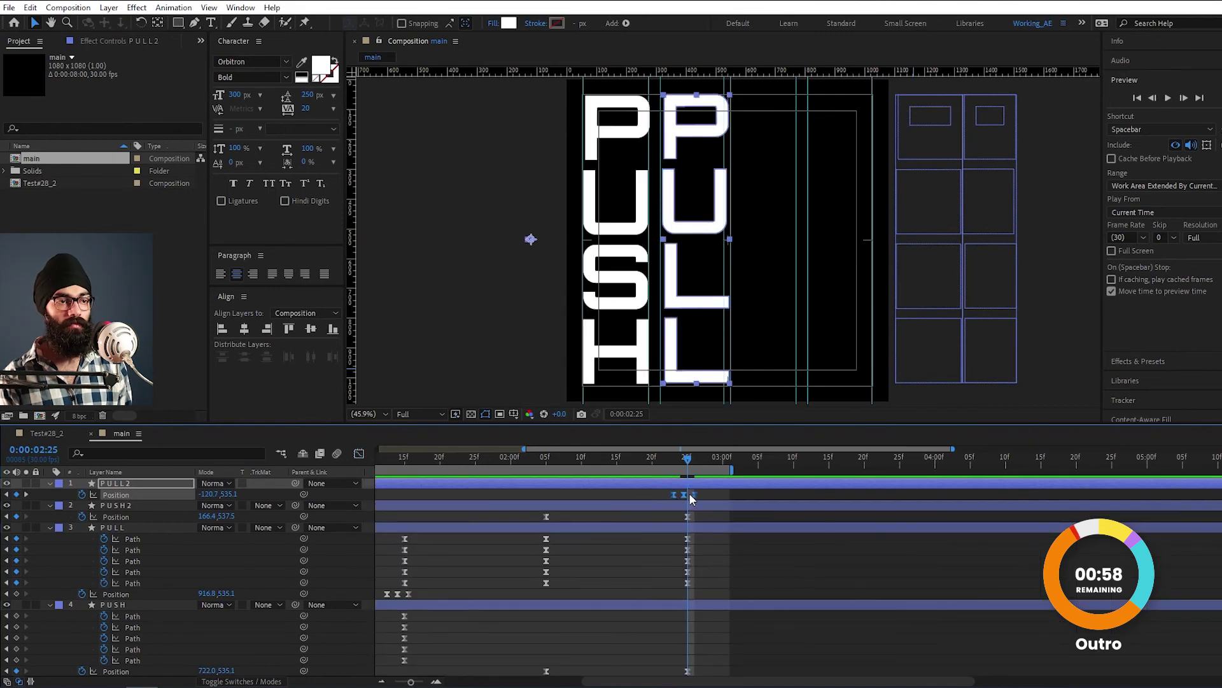
pyautogui.press('pageup')
pyautogui.press('pageup')
pyautogui.press('pageup')
# - Return to 0:00:00:00, collapse and deselect all layers, and preview the whole animation
pyautogui.press('Home')
pyautogui.press('-')
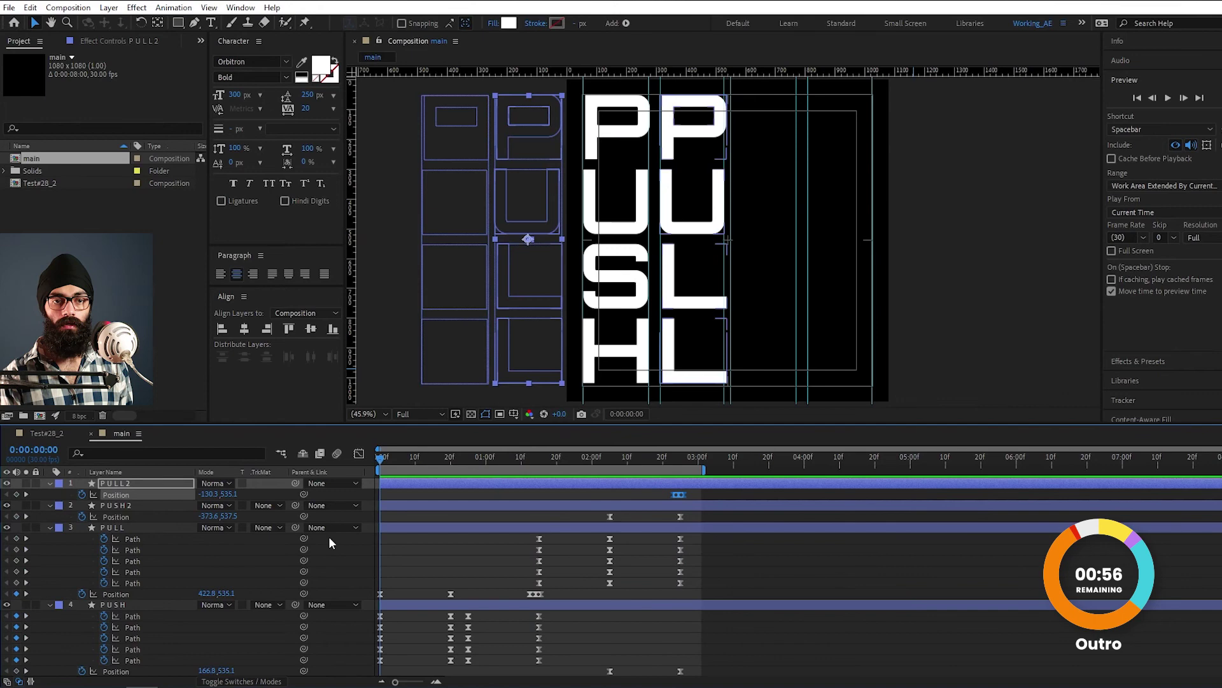
pyautogui.hotkey('ctrl', 'a')
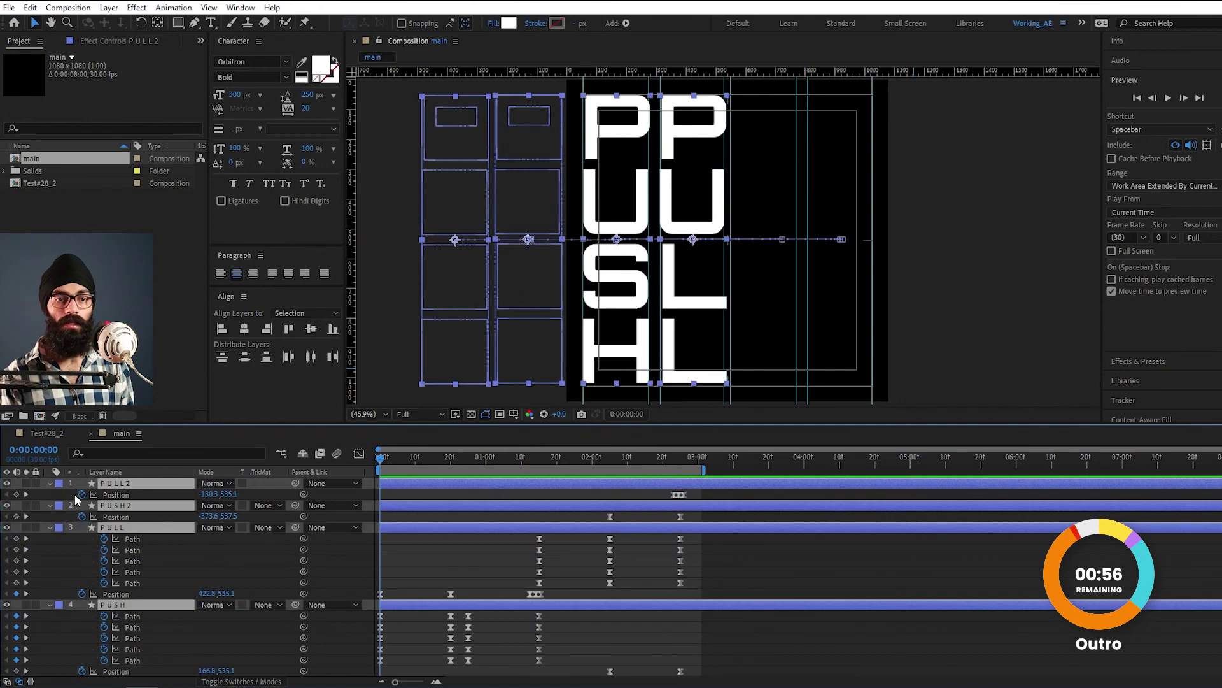
pyautogui.press('u')
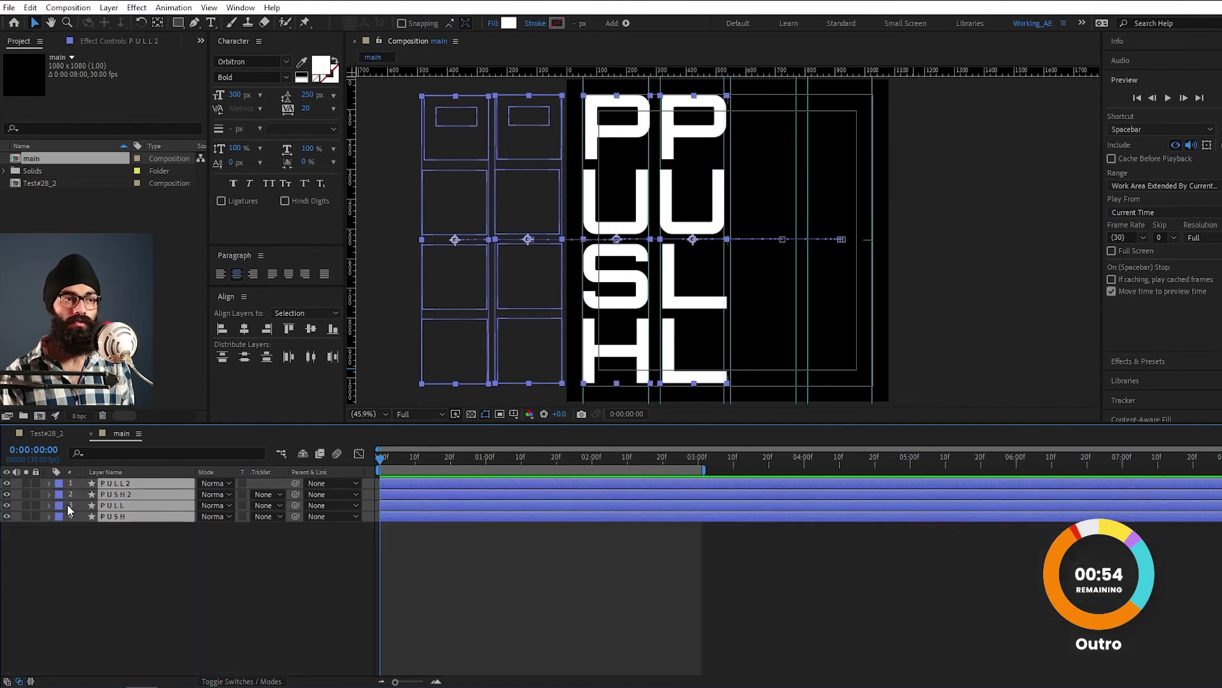
pyautogui.hotkey('ctrl', 'shift', 'a')
pyautogui.press('space')
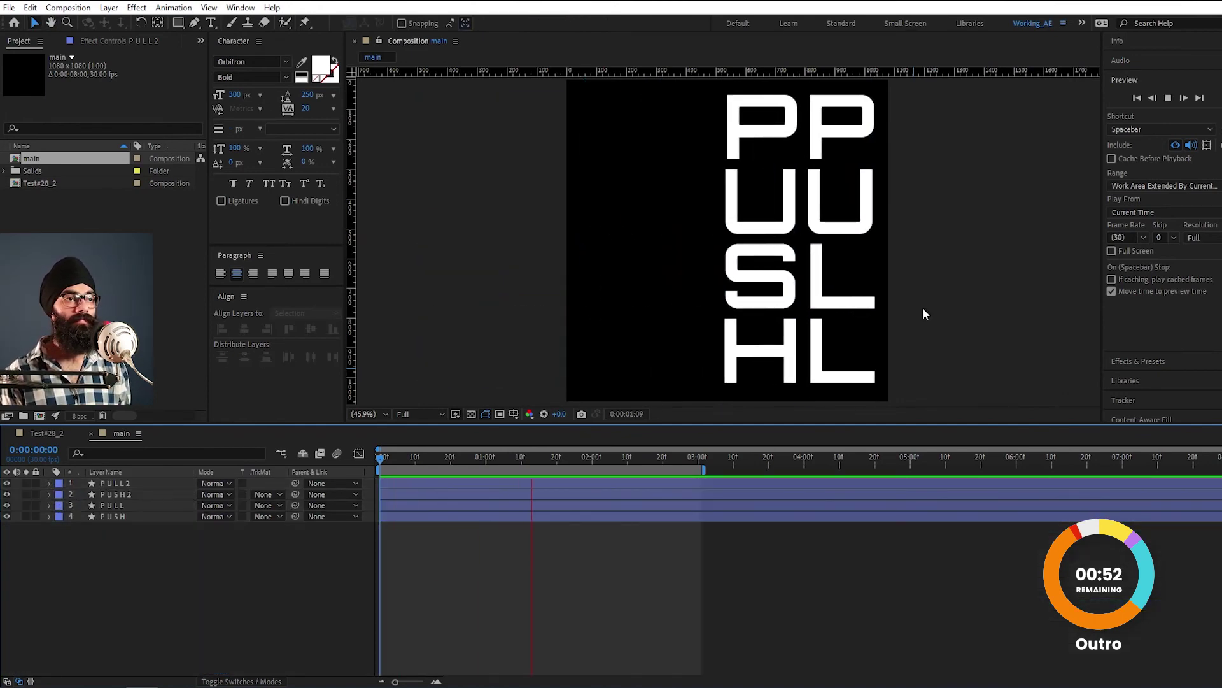